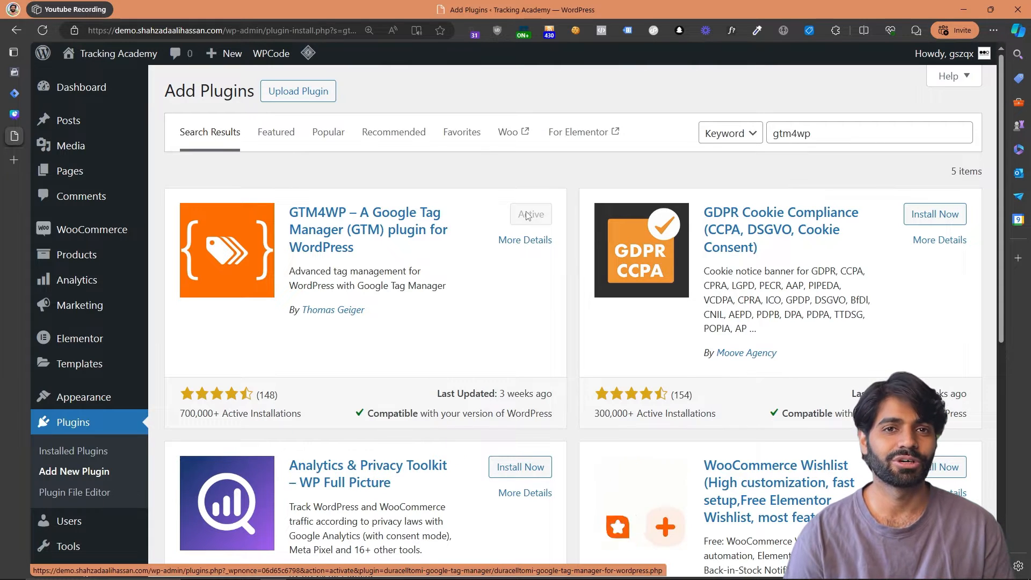
# - Activate the GTM4WP plugin and open its Google Tag Manager settings page
pyautogui.click(528, 216)
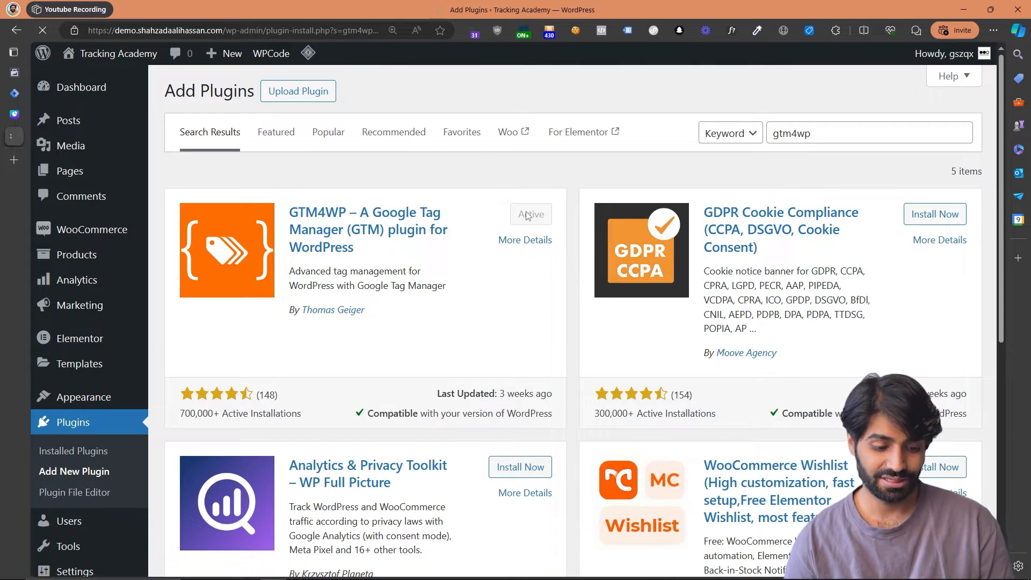
pyautogui.scroll(-5, 108, 376)
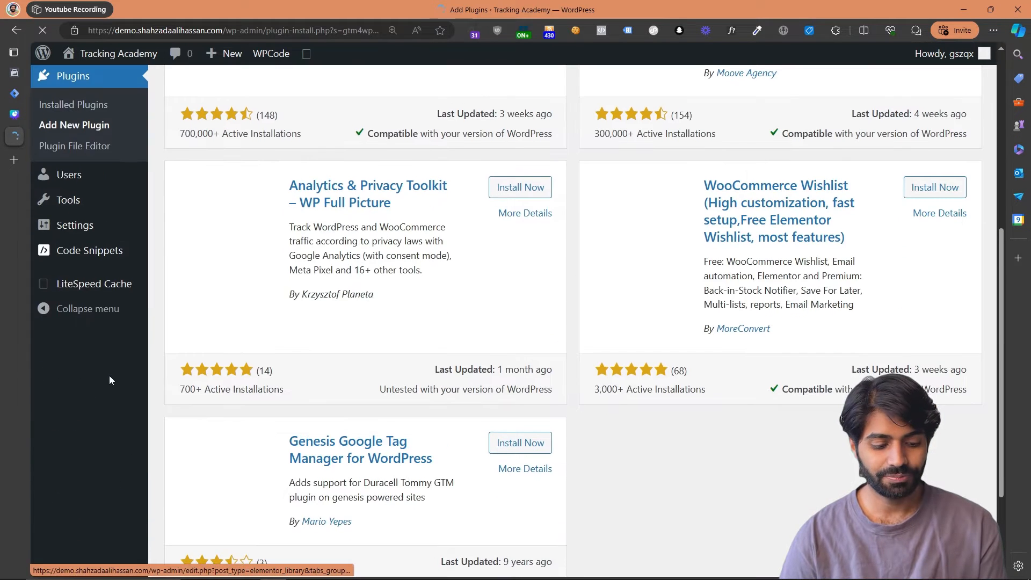
pyautogui.moveTo(86, 475)
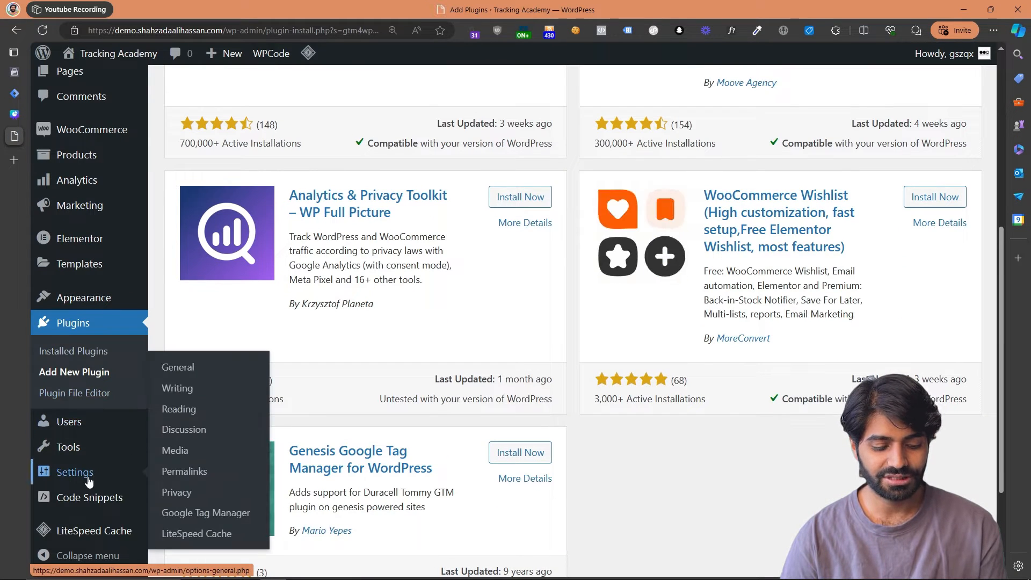
pyautogui.click(176, 520)
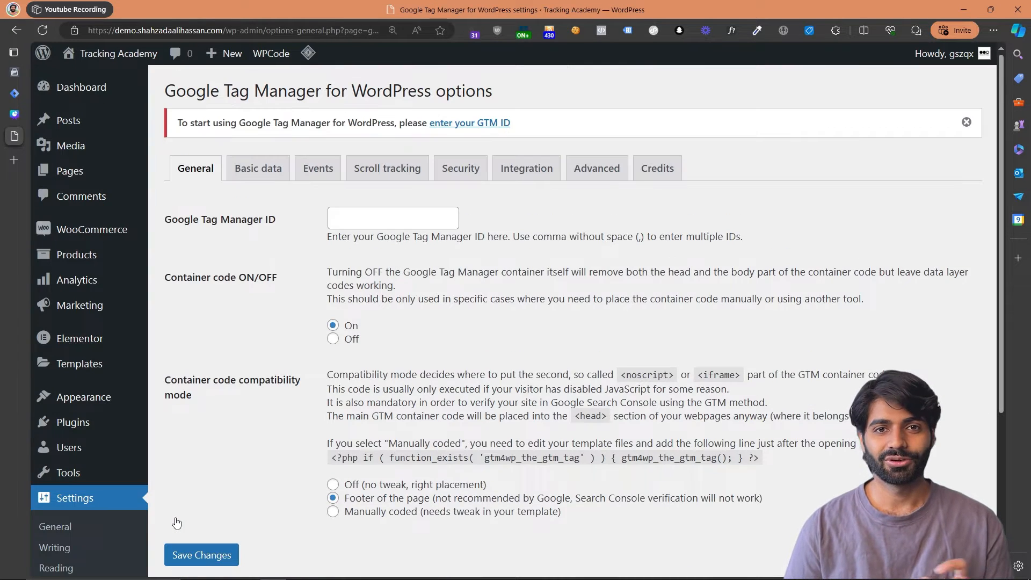
# - In Google Tag Manager, open the demo container's installation code and copy the container ID from the head snippet
pyautogui.click(402, 210)
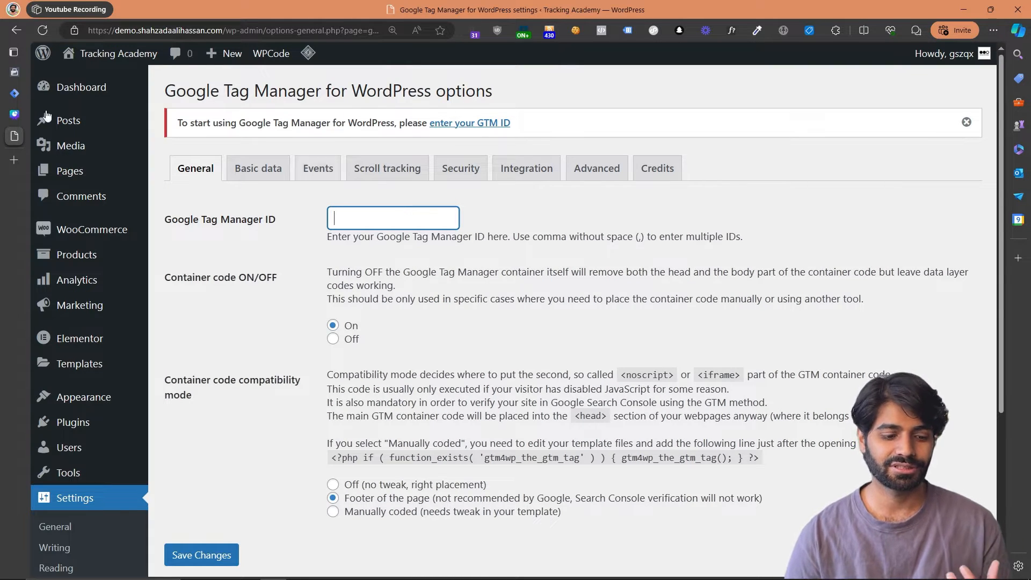
pyautogui.click(16, 93)
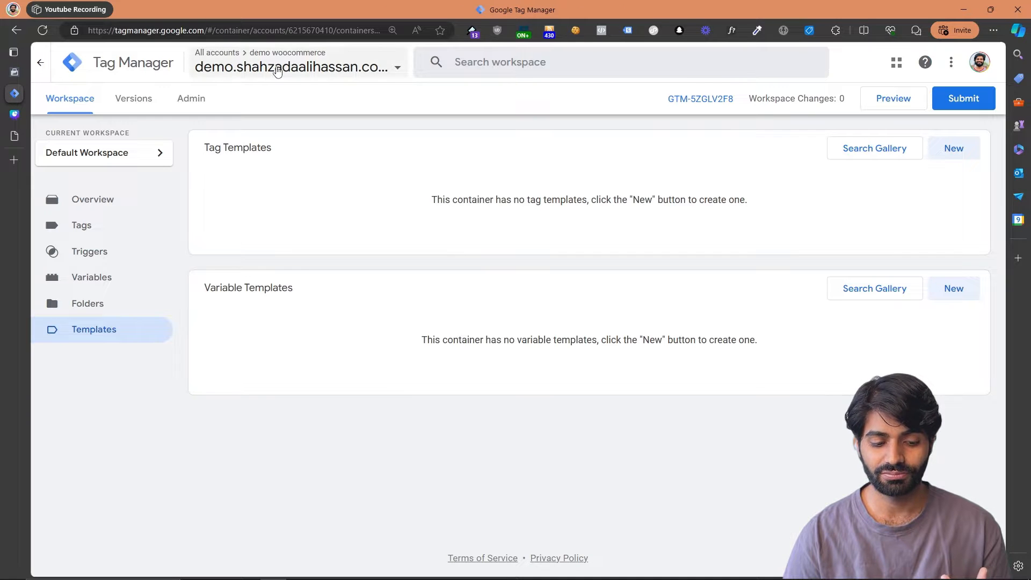
pyautogui.click(350, 74)
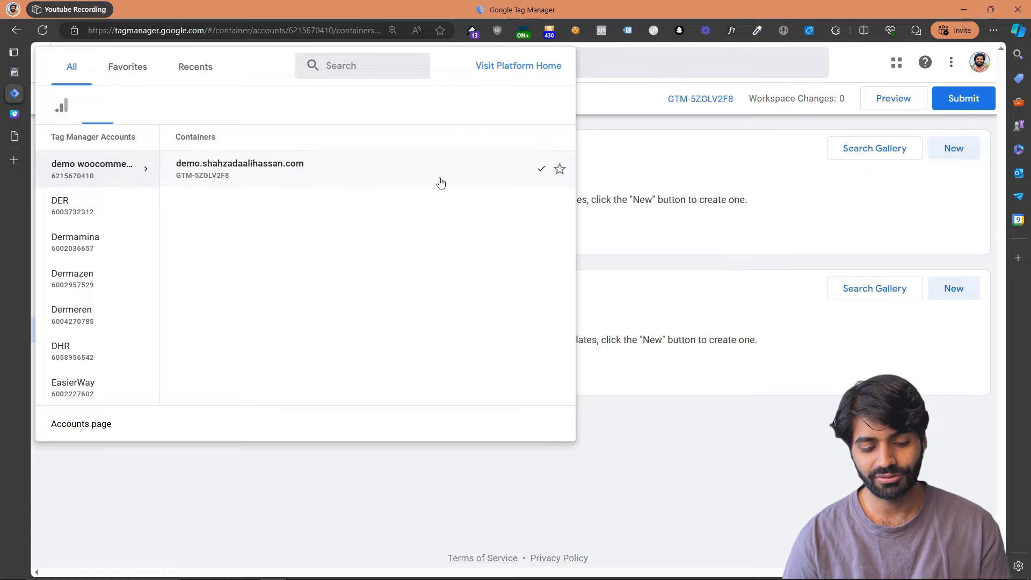
pyautogui.click(699, 178)
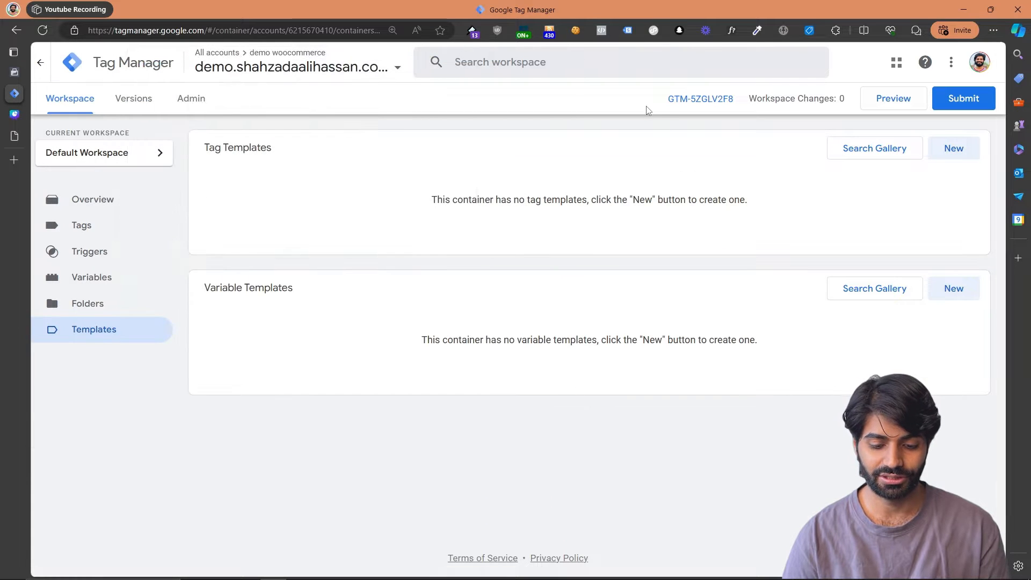
pyautogui.moveTo(665, 100); pyautogui.dragTo(737, 100)
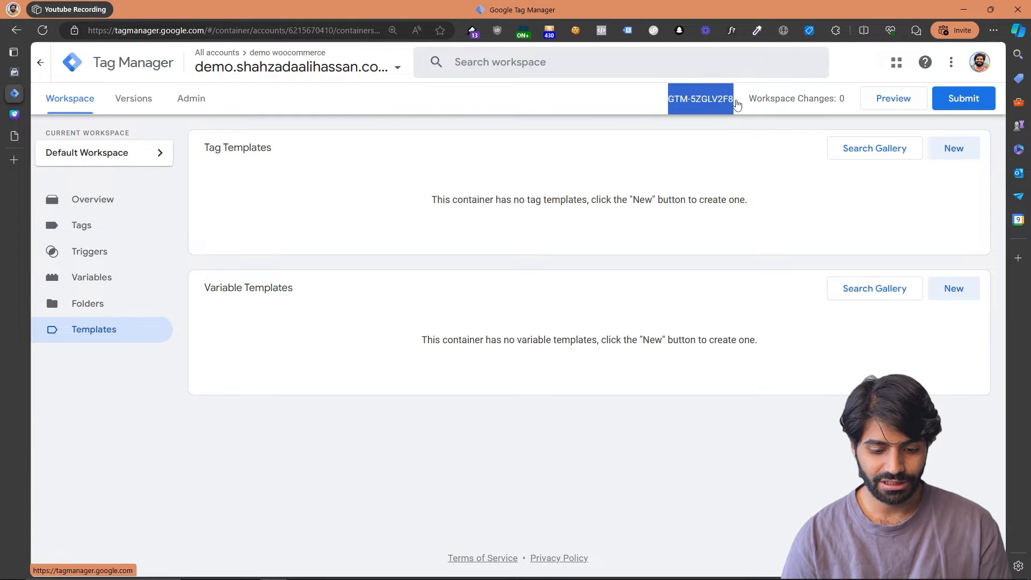
pyautogui.click(698, 99)
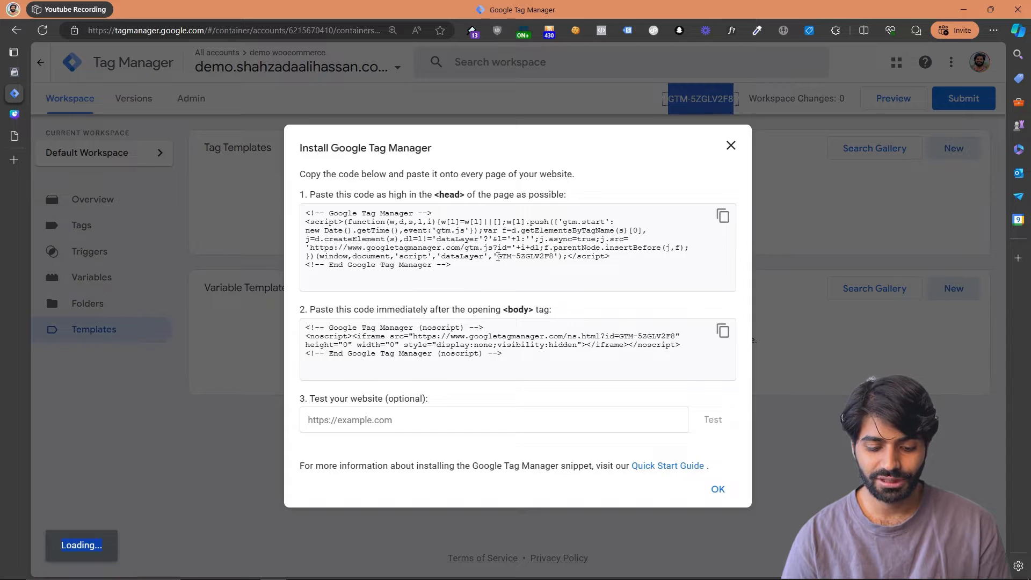
pyautogui.moveTo(498, 257); pyautogui.dragTo(549, 256)
pyautogui.rightClick(549, 255)
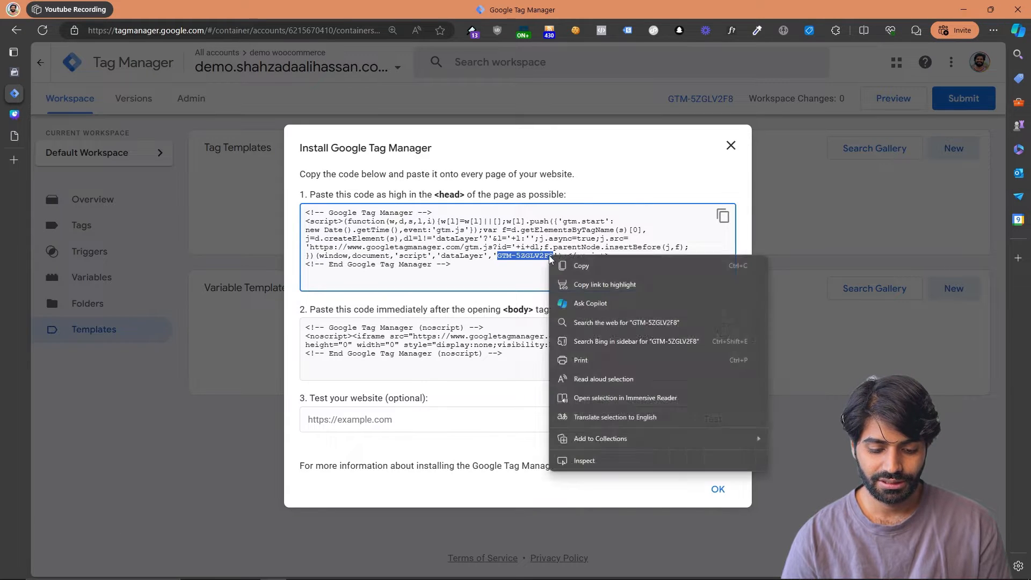
pyautogui.click(569, 265)
# - Back in the WordPress plugin settings, paste the copied container ID as the Google Tag Manager ID and save the settings
pyautogui.click(14, 72)
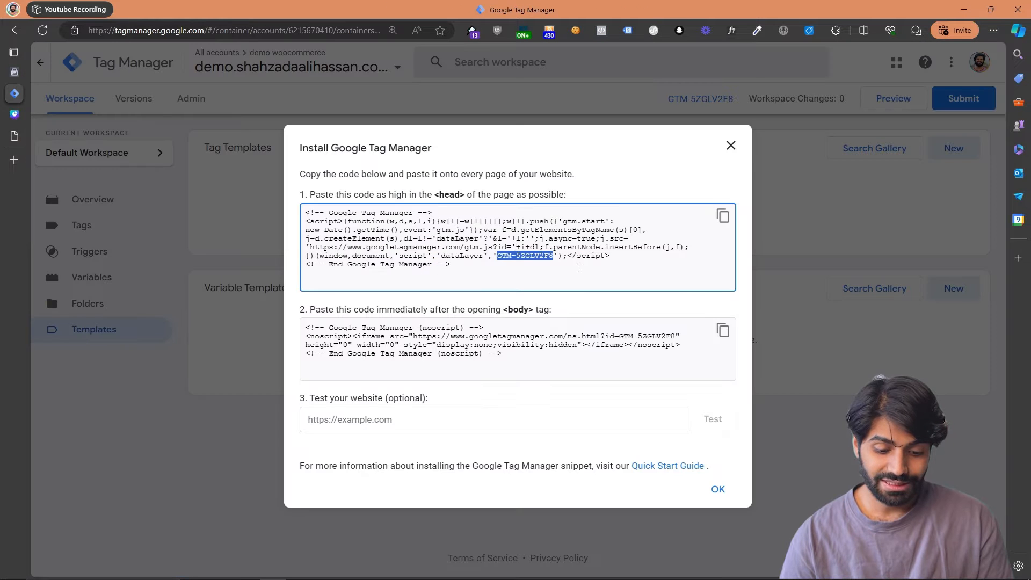
pyautogui.click(16, 136)
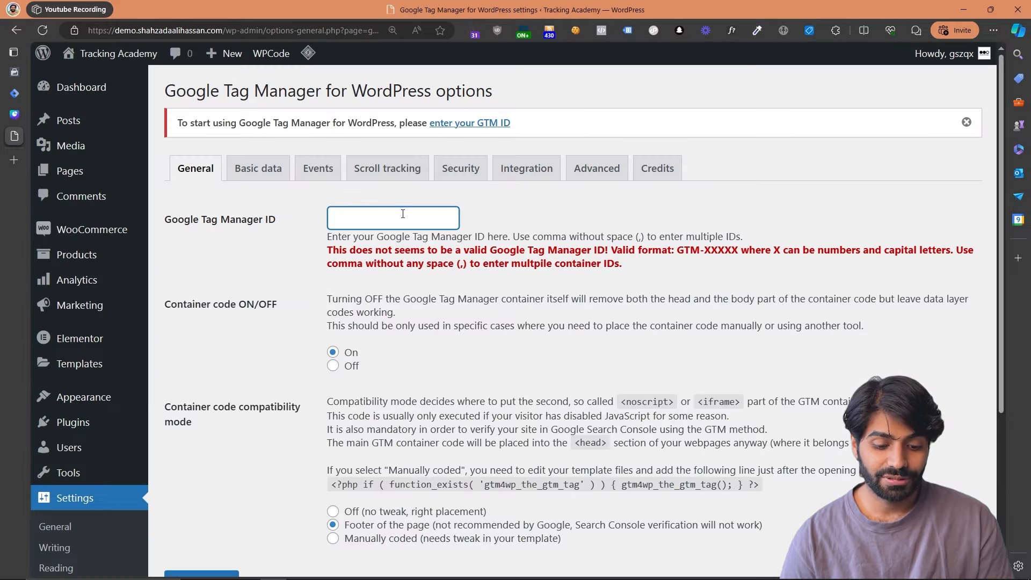
pyautogui.hotkey('ctrl', 'v')
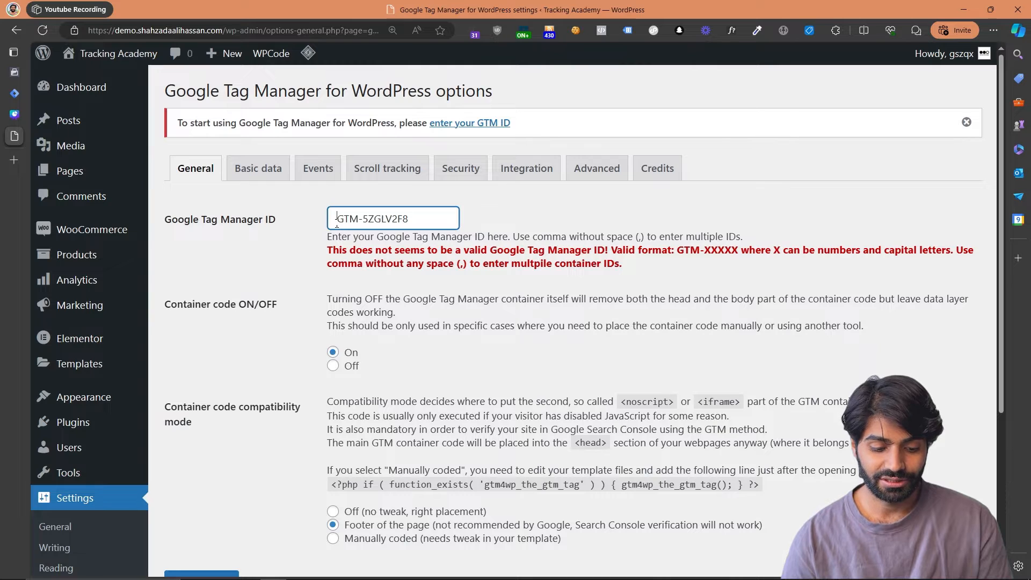
pyautogui.press('BackSpace')
pyautogui.scroll(-3, 337, 223)
pyautogui.click(217, 412)
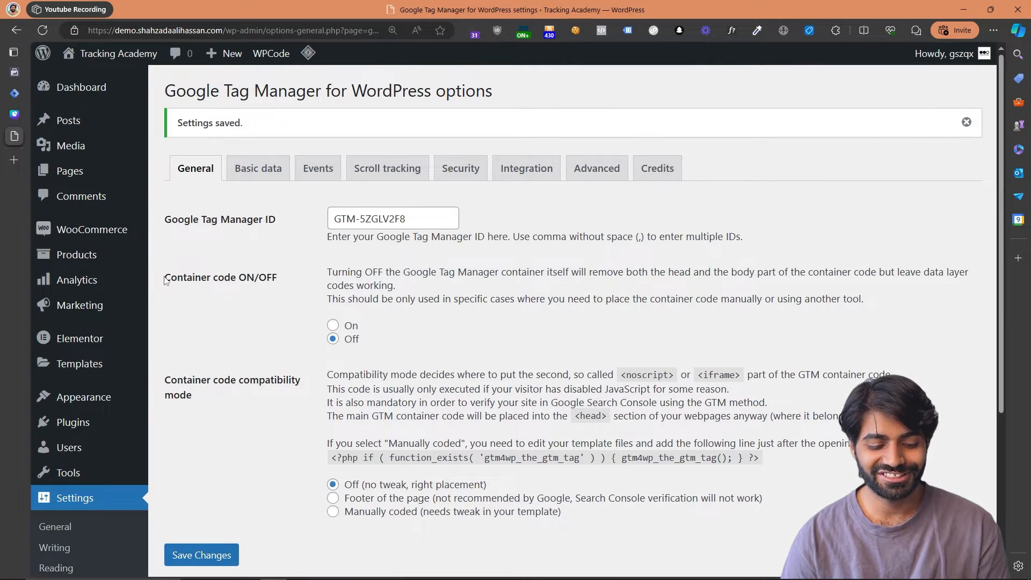
# - Set the container code to On and save the plugin settings
pyautogui.moveTo(164, 277); pyautogui.dragTo(294, 277)
pyautogui.click(354, 338)
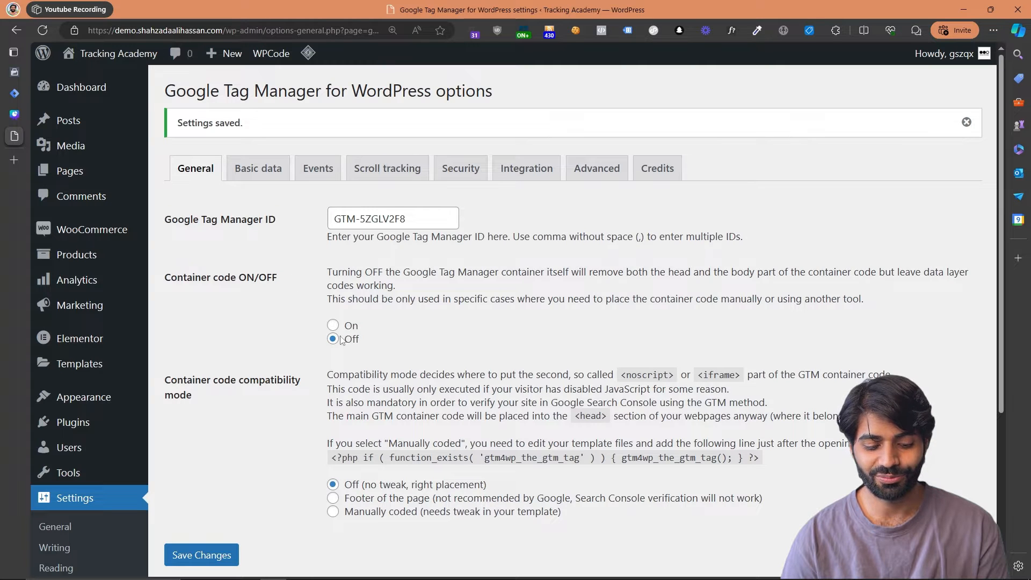
pyautogui.click(334, 325)
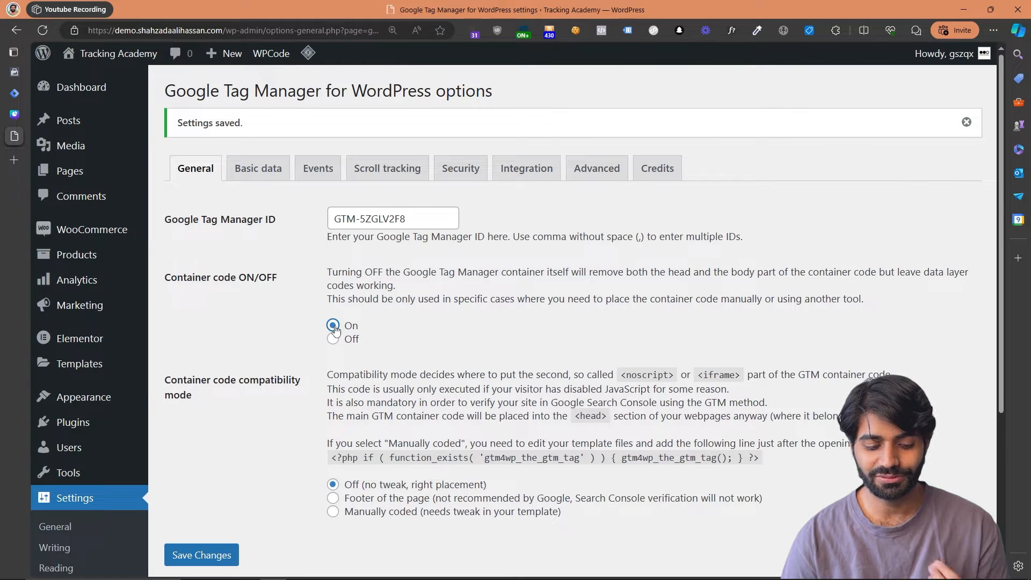
pyautogui.click(202, 554)
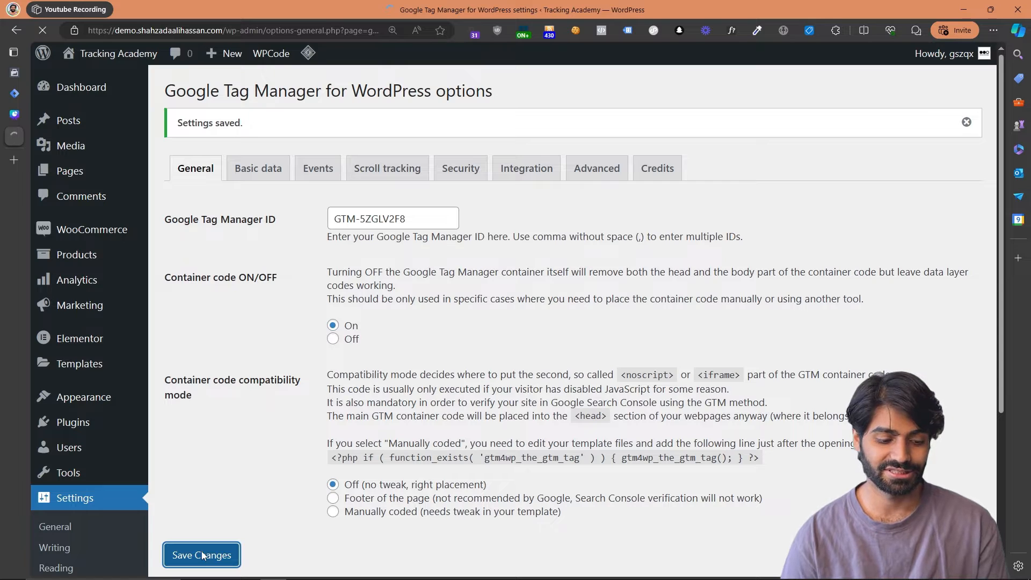
# - In Google Tag Manager, close the installation dialog, start preview mode and connect Tag Assistant to the demo site's /shop/ page
pyautogui.moveTo(25, 93)
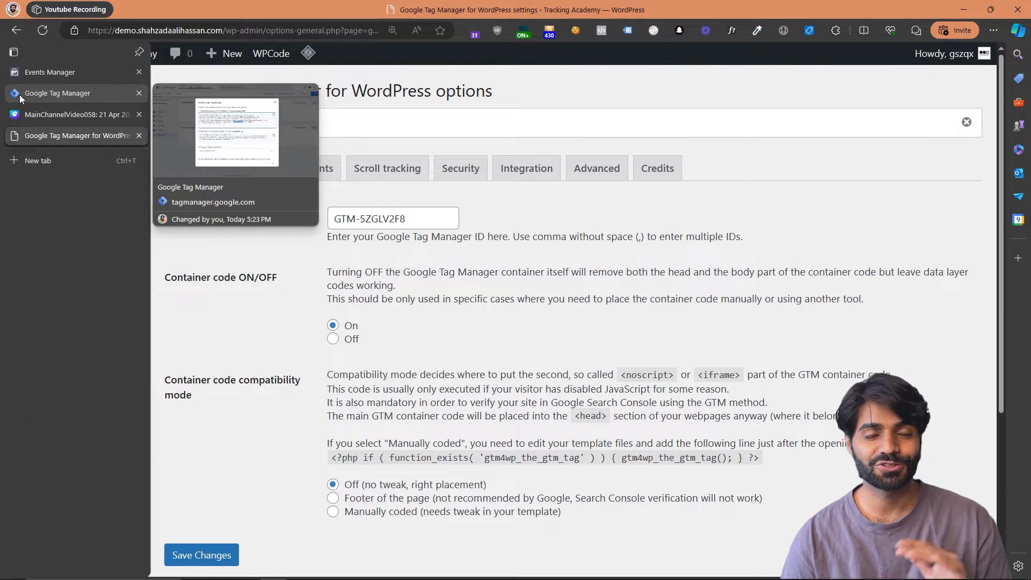
pyautogui.click(19, 95)
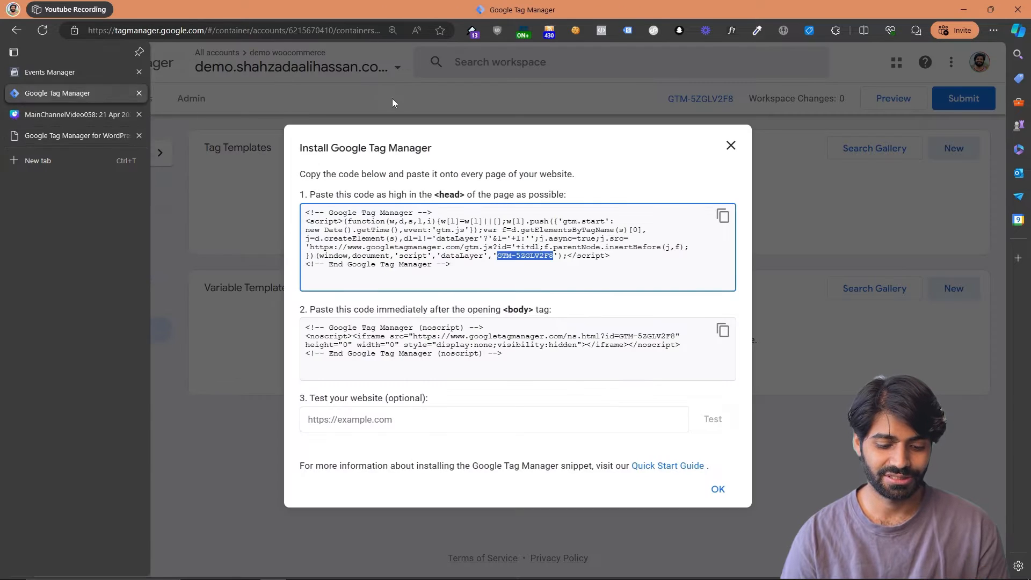
pyautogui.click(731, 146)
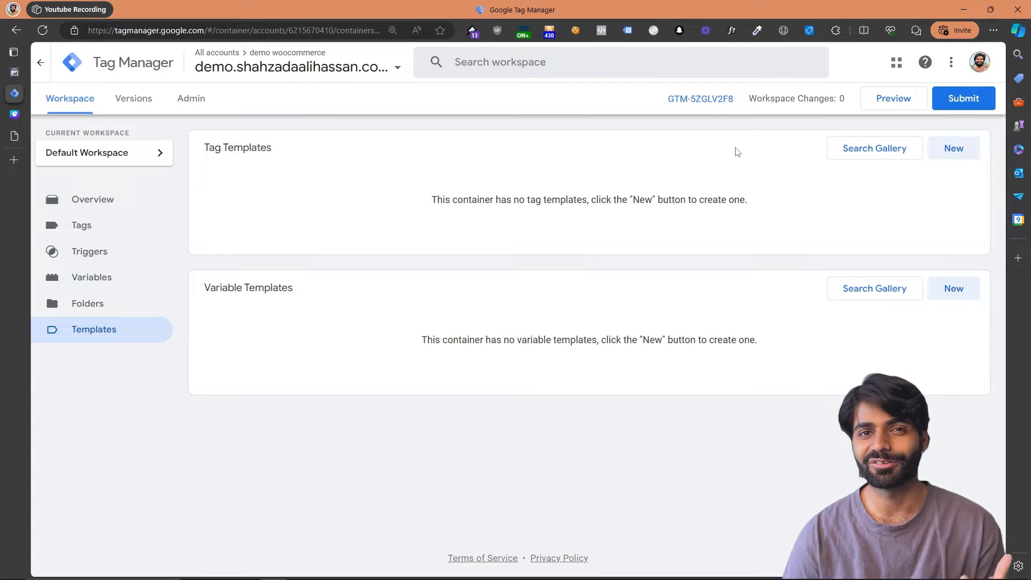
pyautogui.click(899, 102)
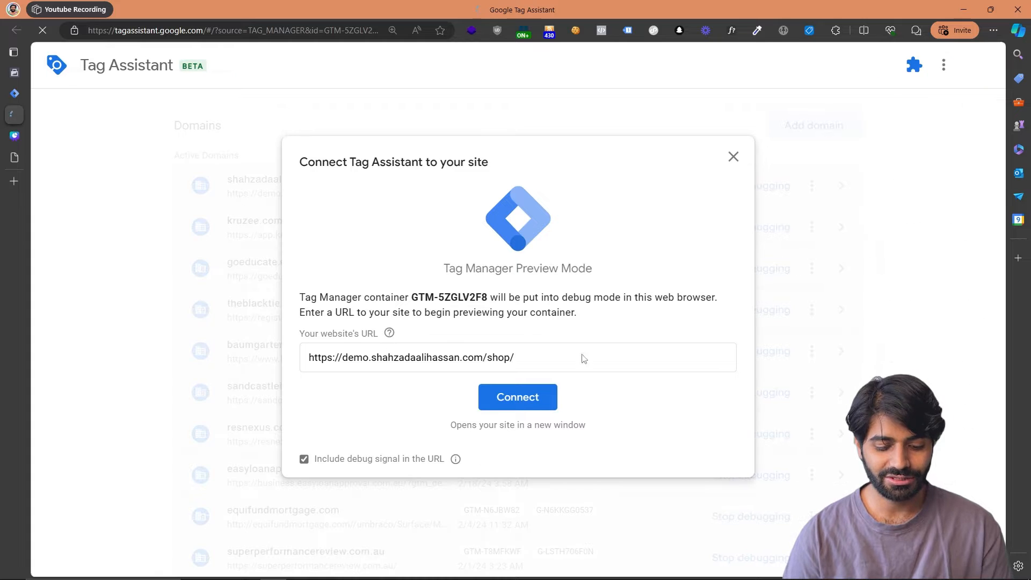
pyautogui.click(524, 399)
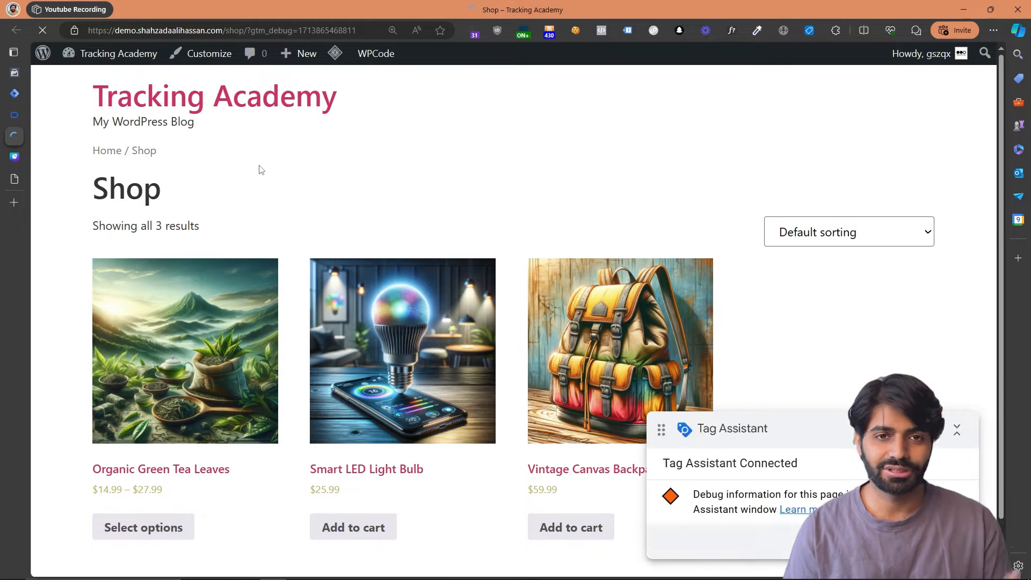
# - Check the Google Tag Manager installation on the shop page with Tag Assistant Legacy and check the preview's connection status
pyautogui.click(628, 30)
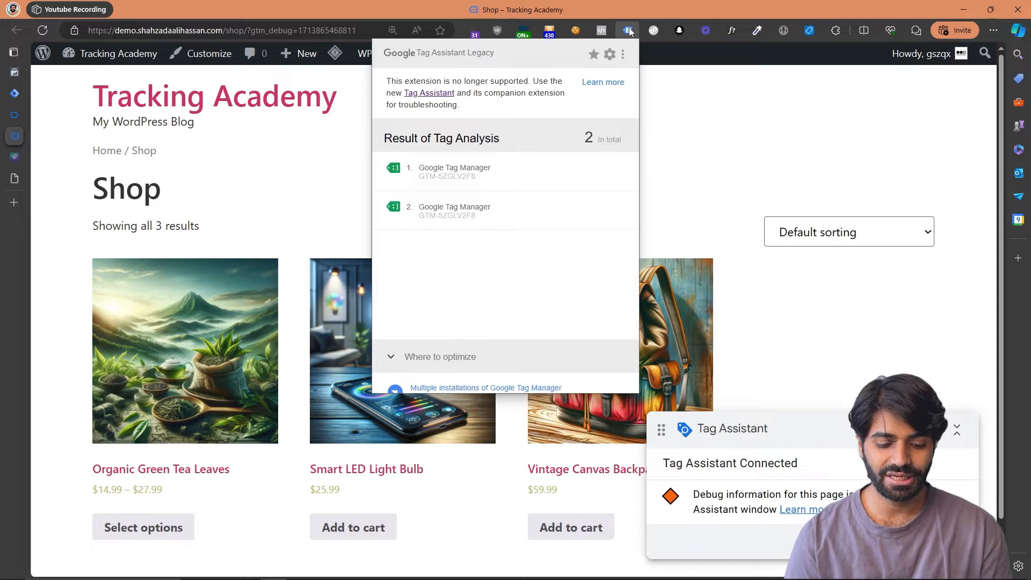
pyautogui.click(500, 215)
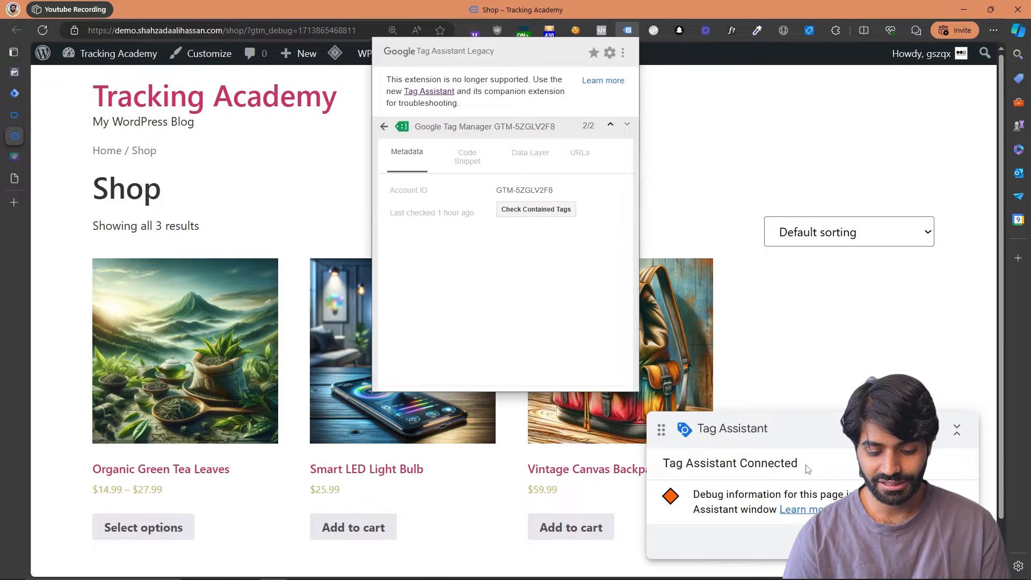
pyautogui.moveTo(801, 464); pyautogui.dragTo(656, 467)
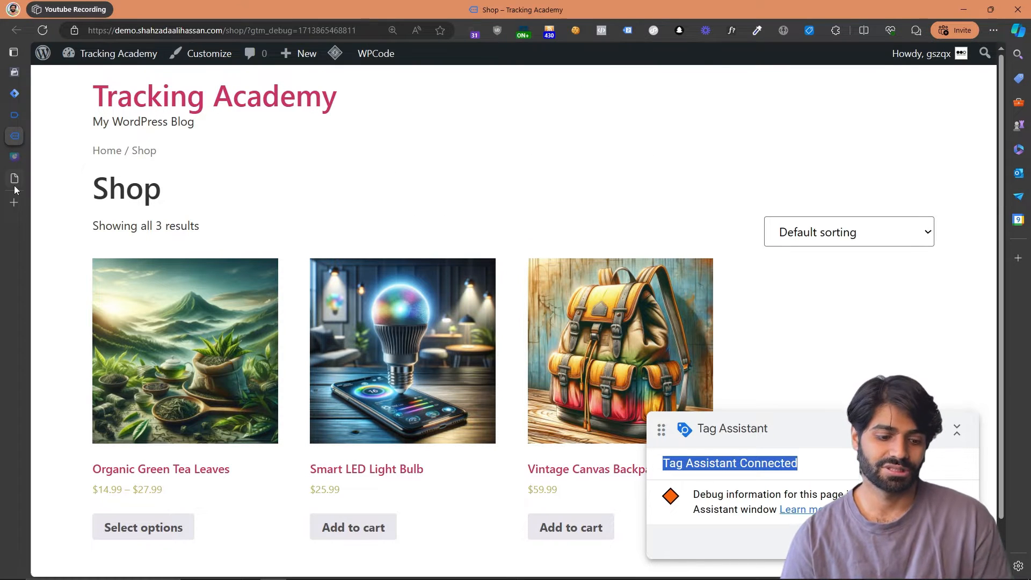
# - In the Tag Assistant debug window, examine the container details and output for the Shop – Tracking Academy page
pyautogui.moveTo(14, 185)
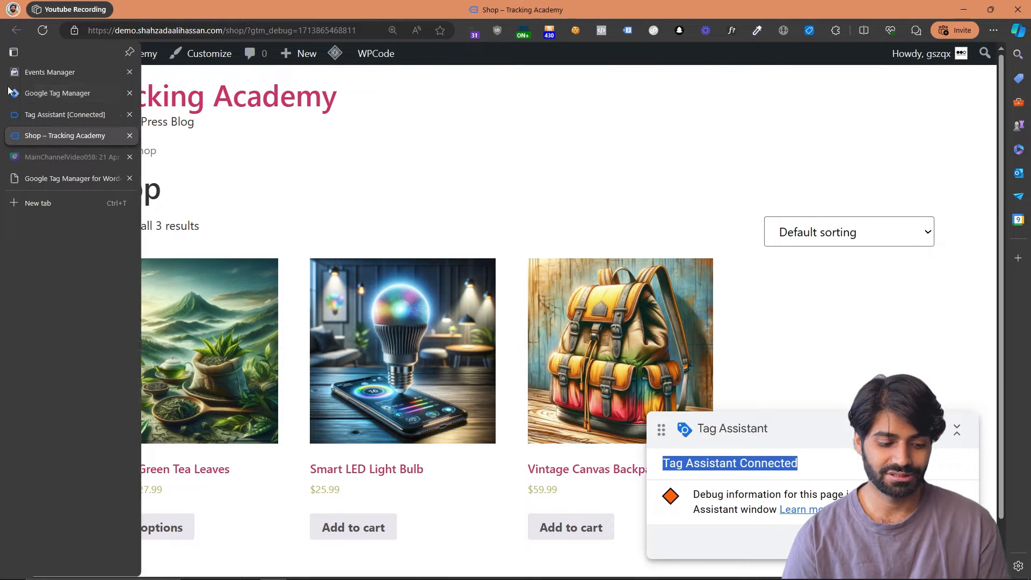
pyautogui.click(16, 119)
pyautogui.click(534, 325)
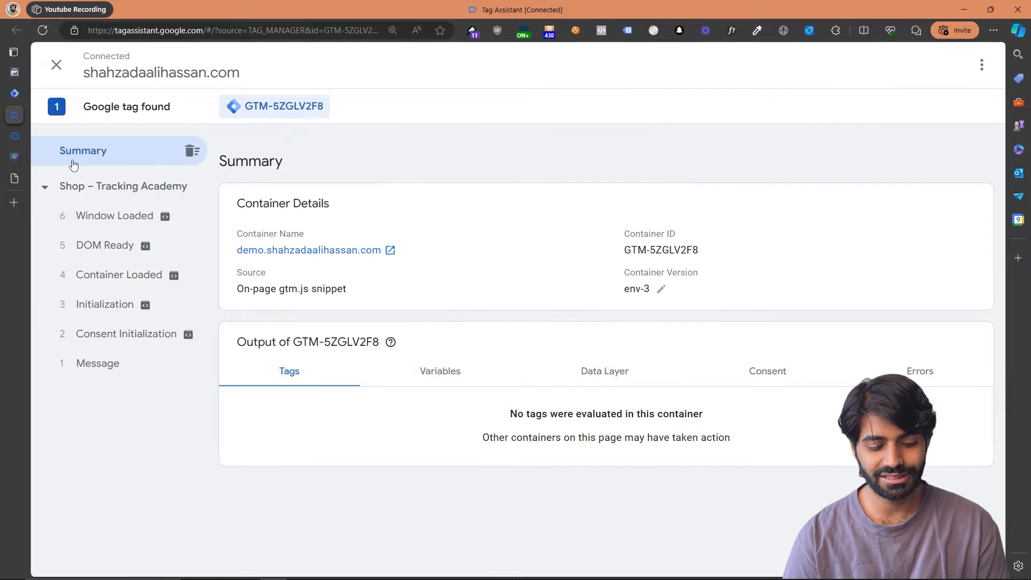
pyautogui.click(104, 186)
pyautogui.moveTo(400, 365)
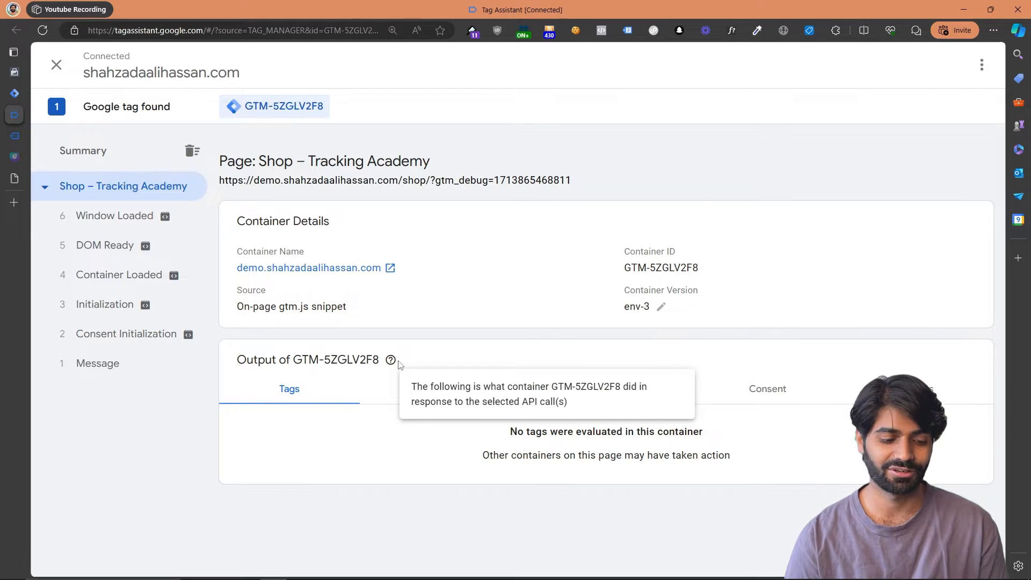
# - Switch to Google Tag Manager, search the tag template gallery for facebook and add the Facebook Pixel template by facebookarchive to the workspace
pyautogui.moveTo(15, 177)
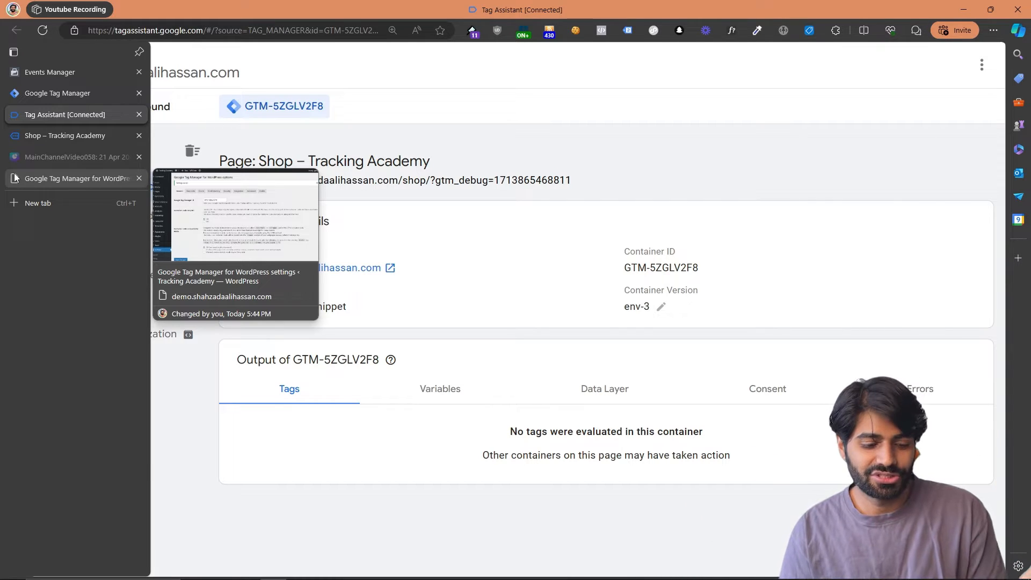
pyautogui.click(56, 92)
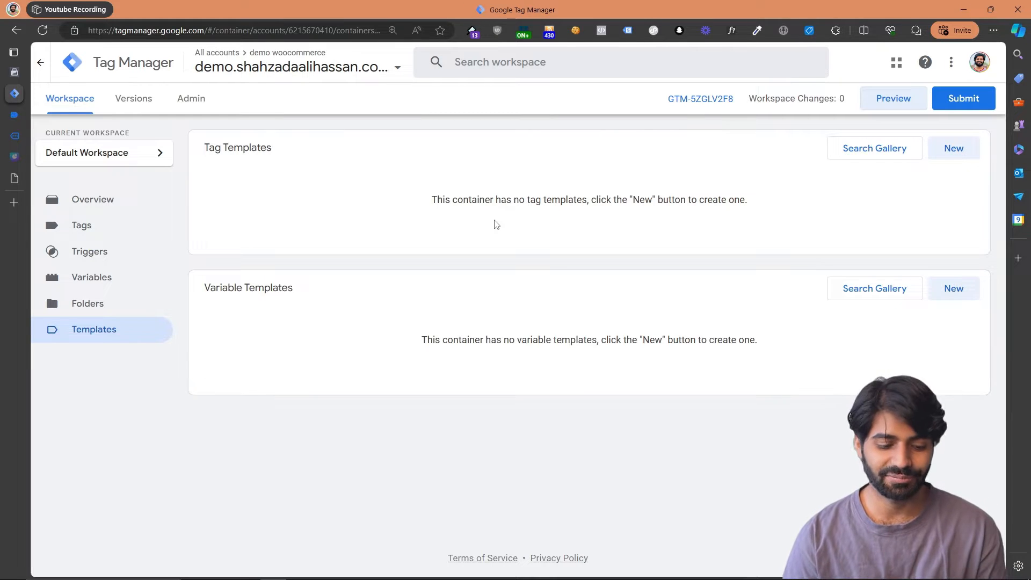
pyautogui.click(866, 150)
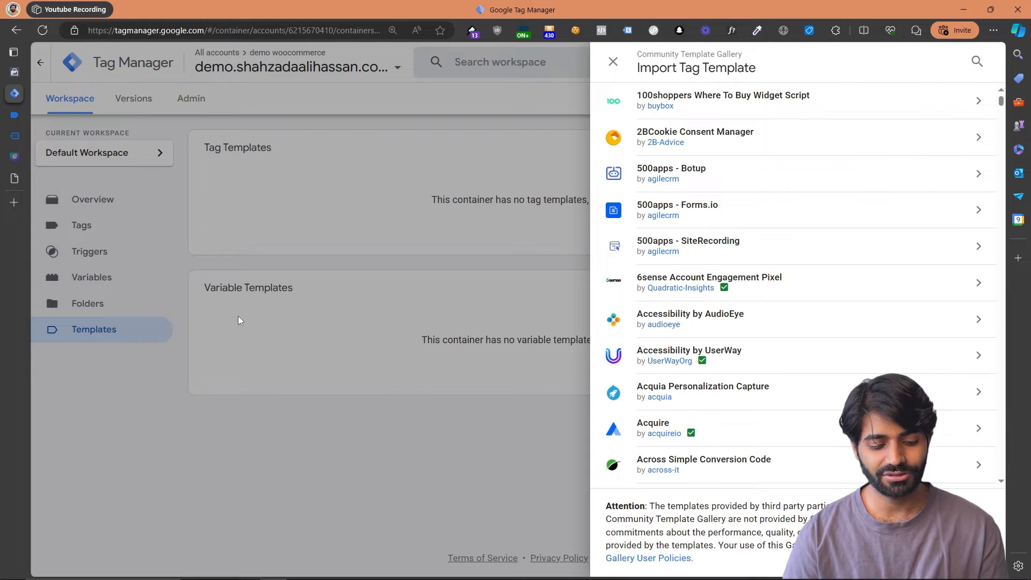
pyautogui.click(977, 61)
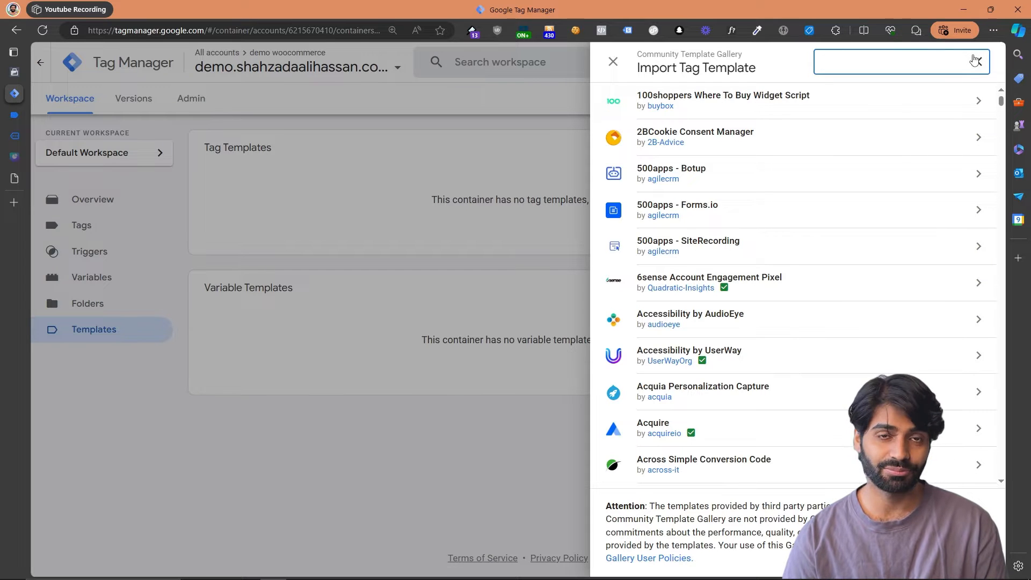
pyautogui.write('facebook')
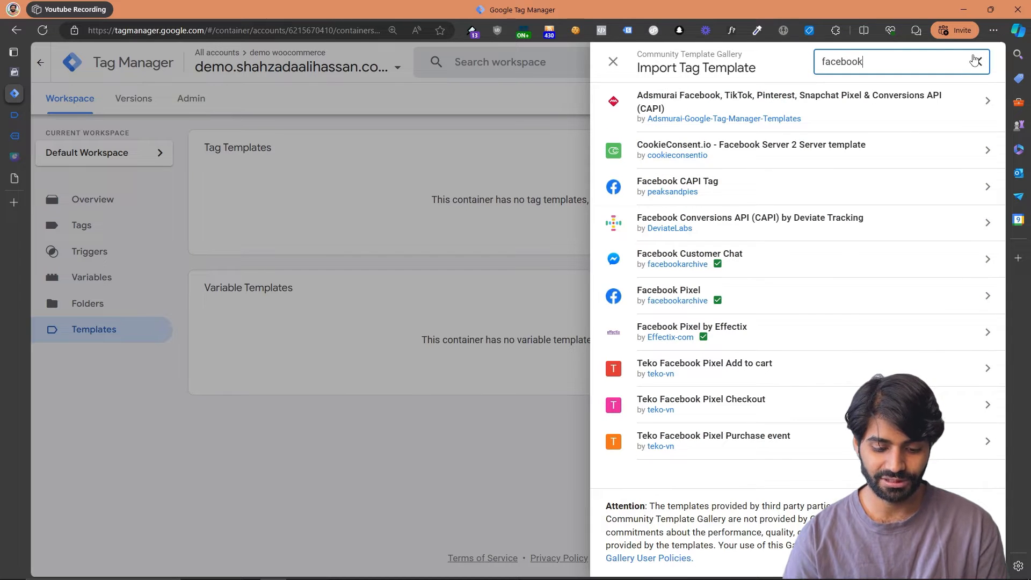
pyautogui.click(755, 305)
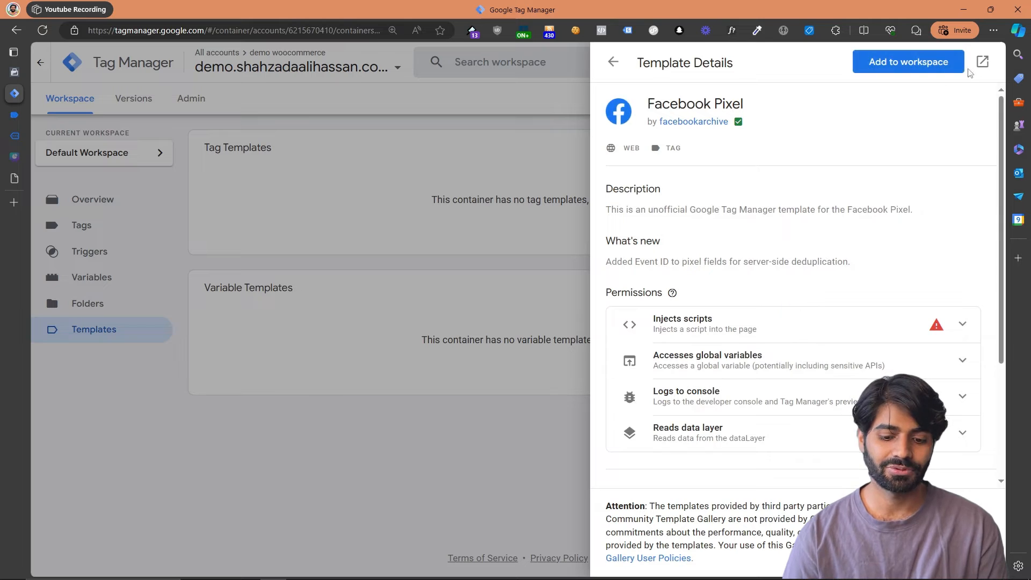
pyautogui.click(920, 69)
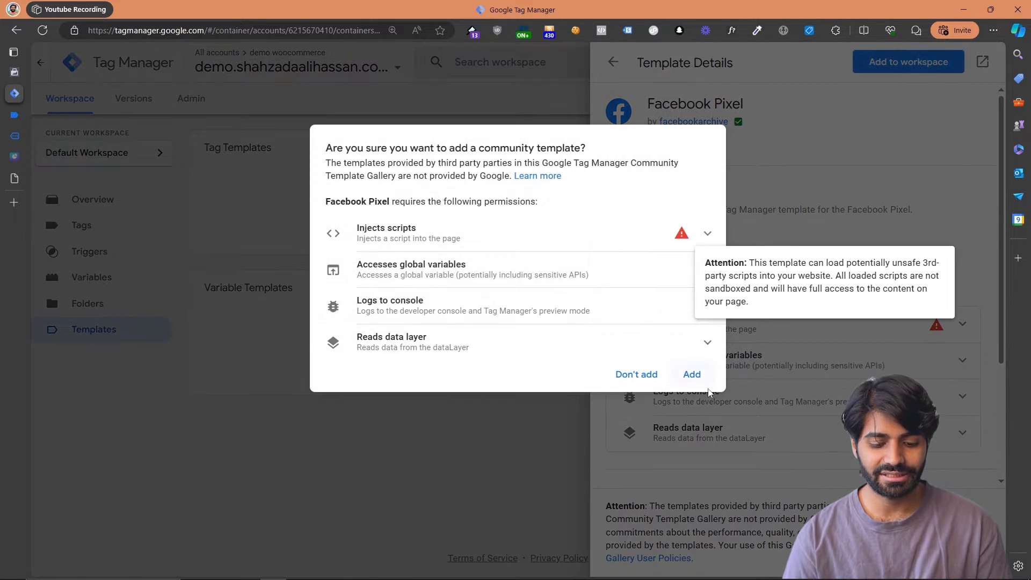
pyautogui.click(691, 375)
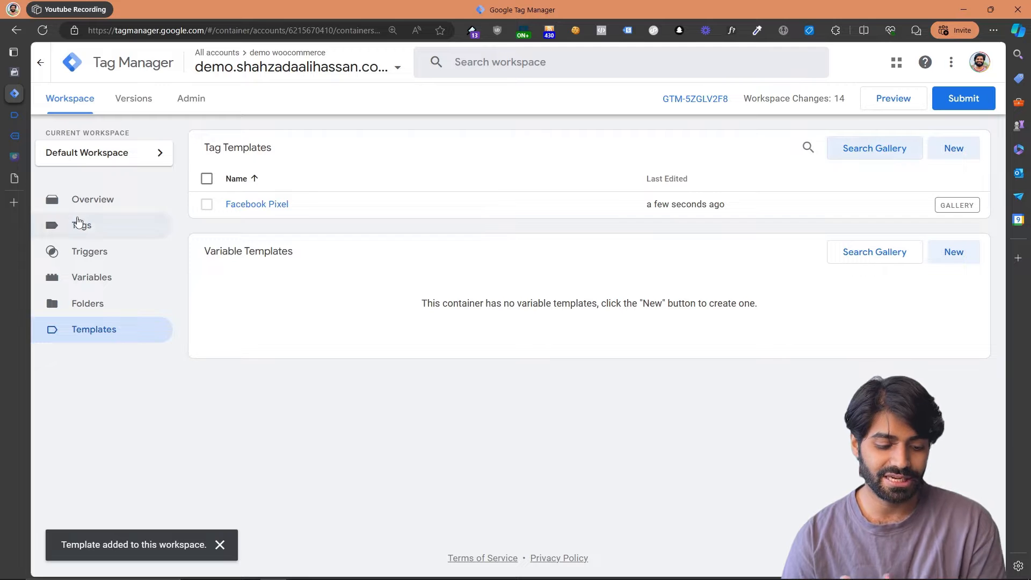
# - Create a new tag with the All Pages trigger and the Facebook Pixel tag type
pyautogui.click(80, 225)
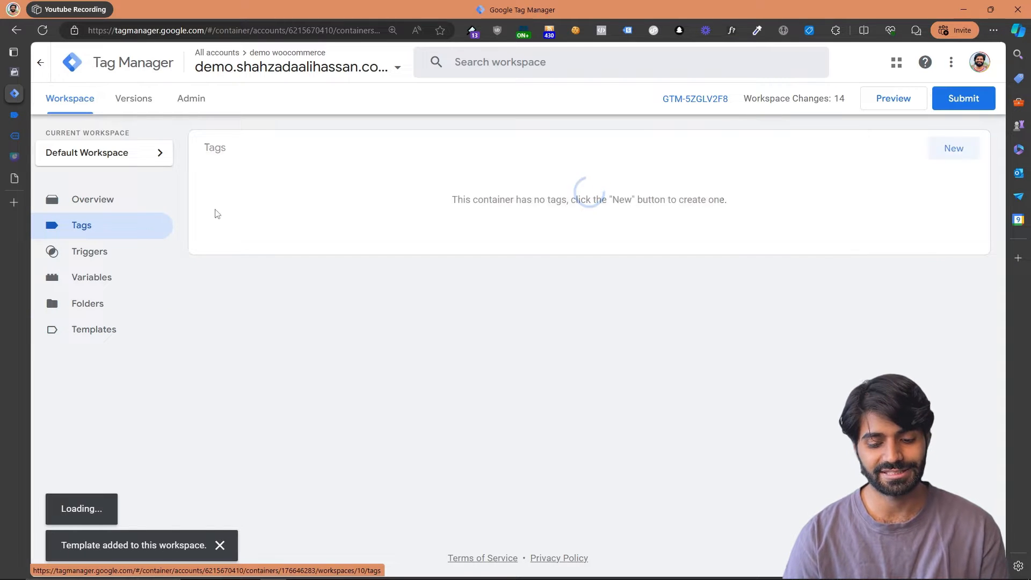
pyautogui.click(934, 153)
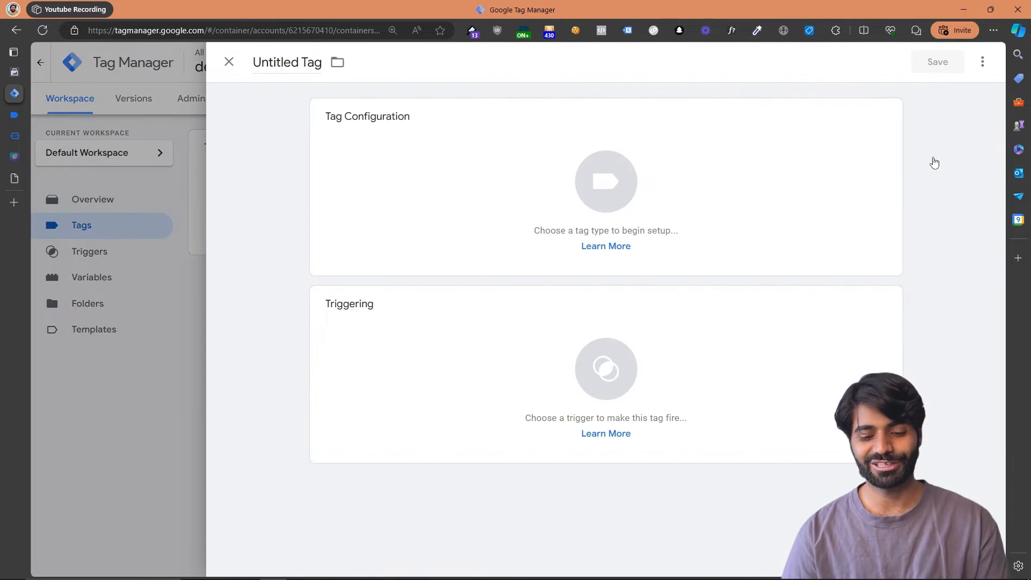
pyautogui.click(753, 352)
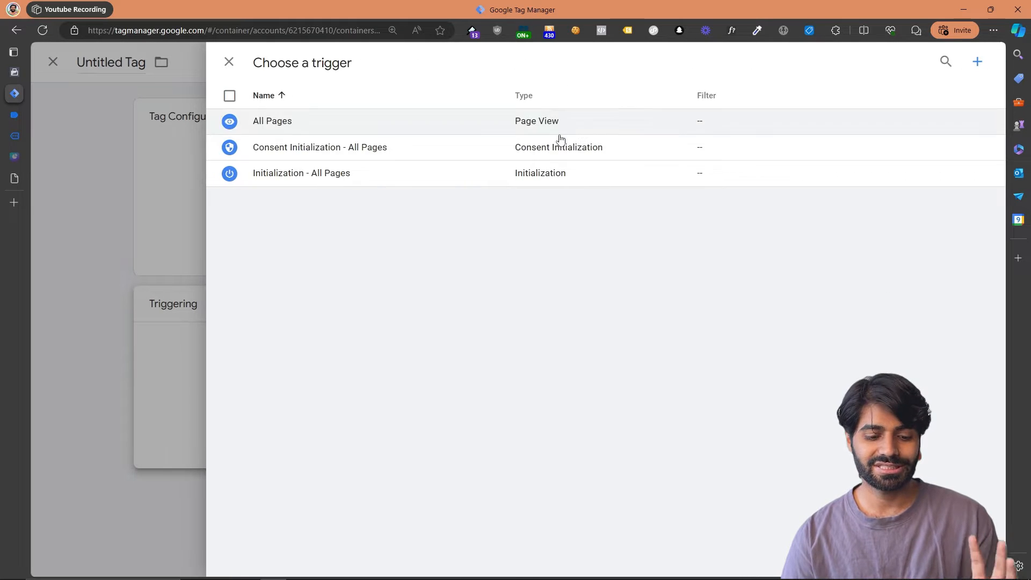
pyautogui.click(537, 122)
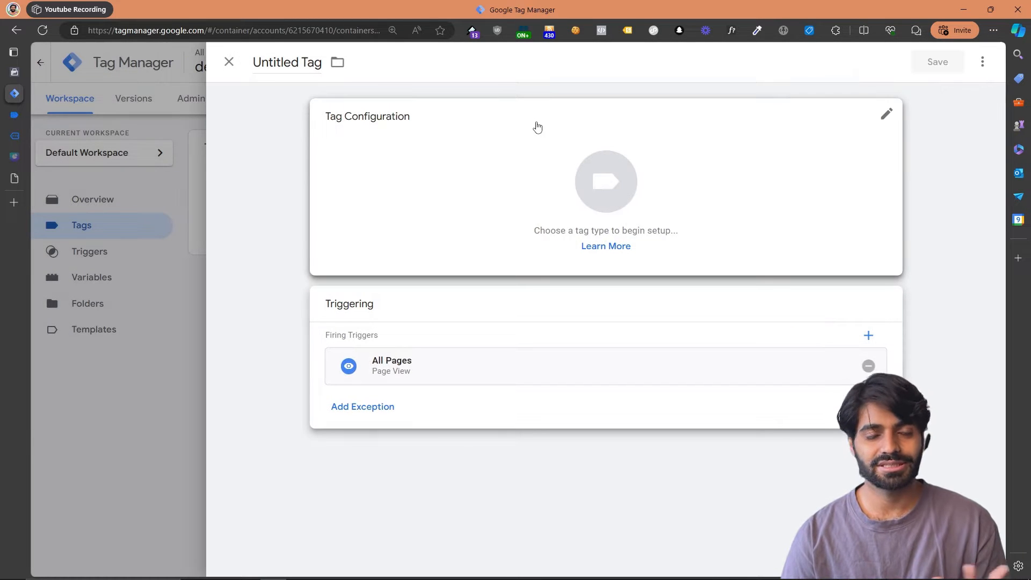
pyautogui.click(477, 173)
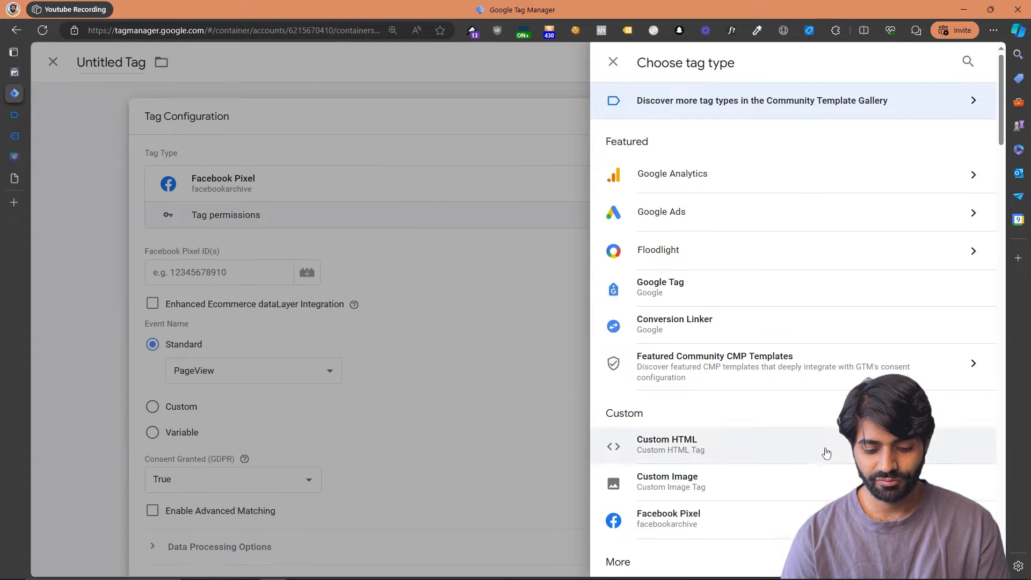
pyautogui.click(740, 532)
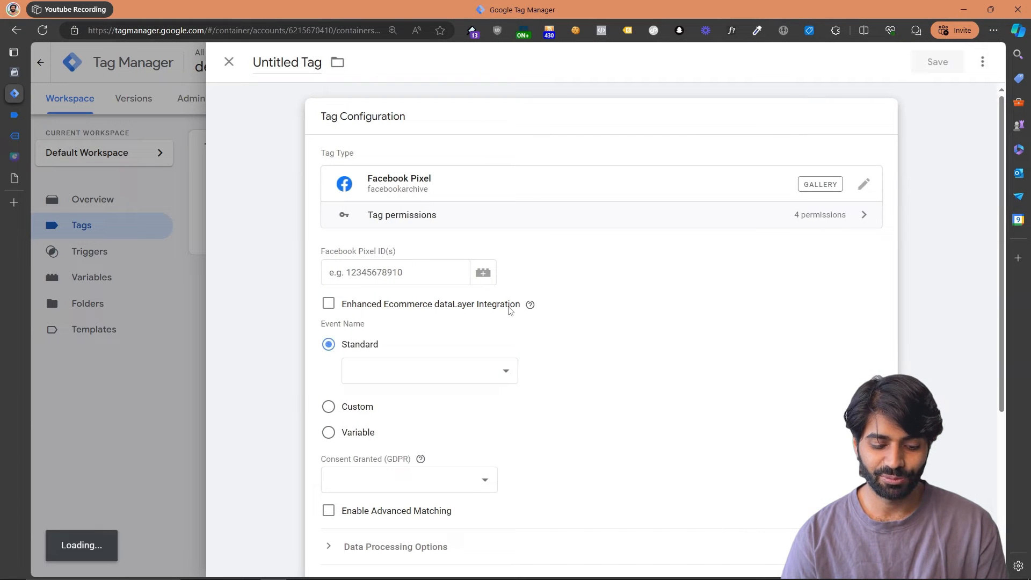
# - Copy the Demo TrackingAcademy dataset ID from Meta Events Manager and paste it as the tag's Facebook Pixel ID in Google Tag Manager
pyautogui.rightClick(413, 266)
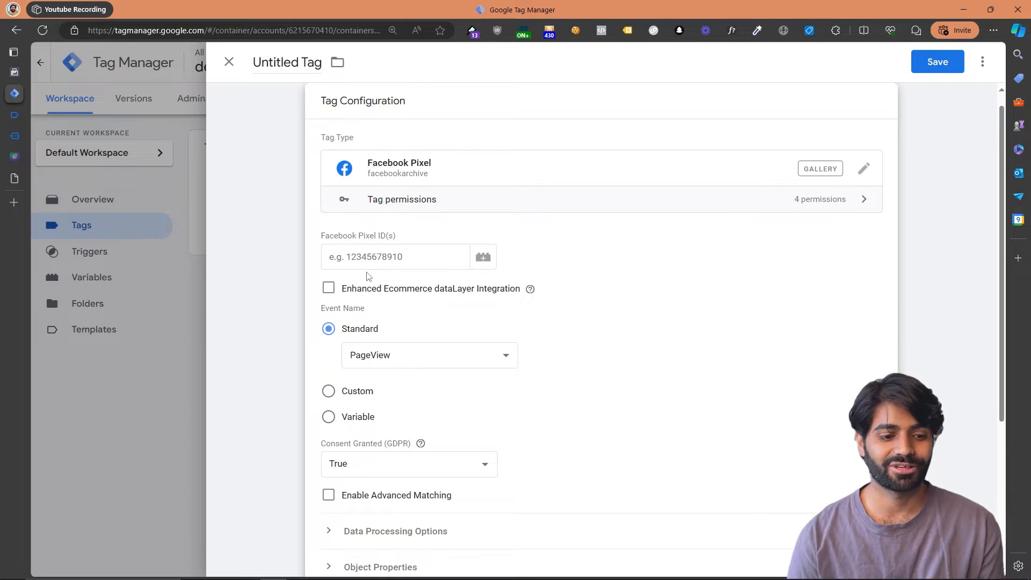
pyautogui.click(13, 75)
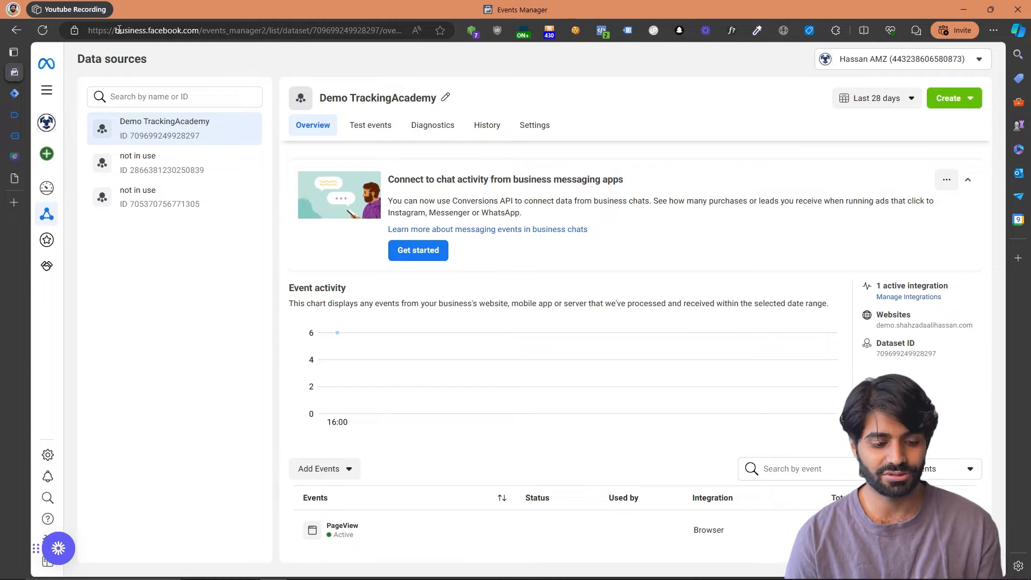
pyautogui.click(46, 90)
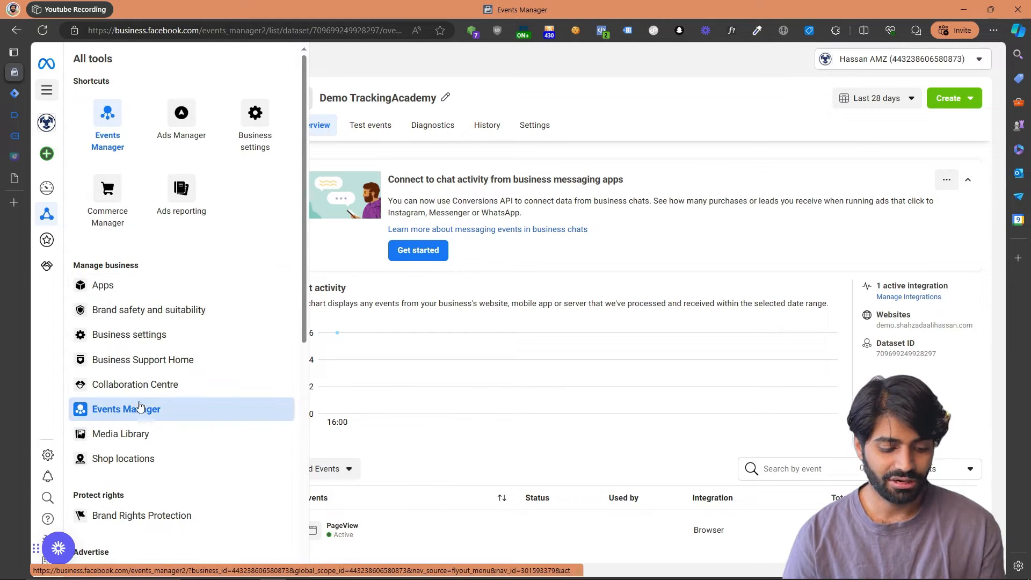
pyautogui.scroll(-2, 136, 398)
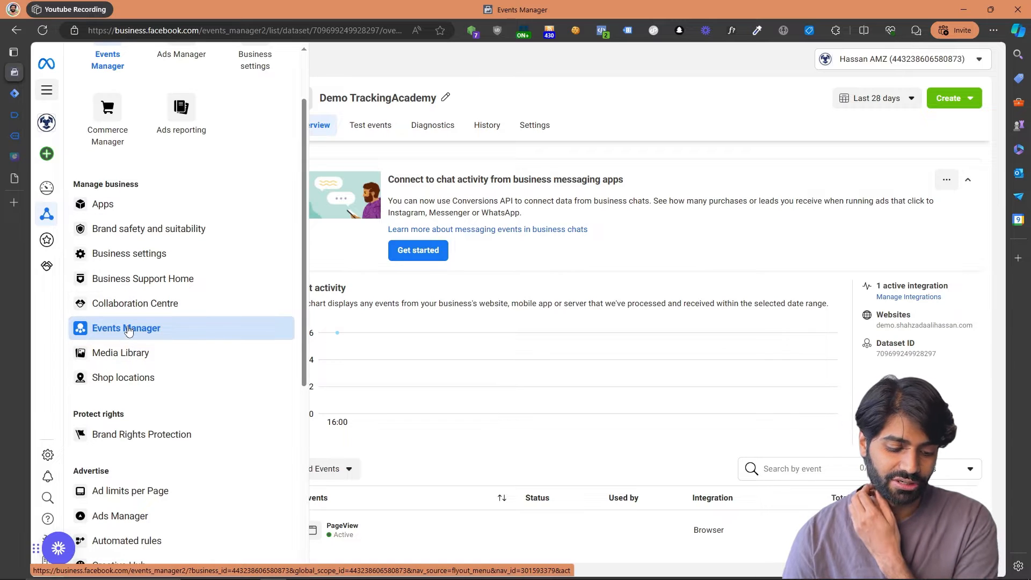
pyautogui.click(45, 217)
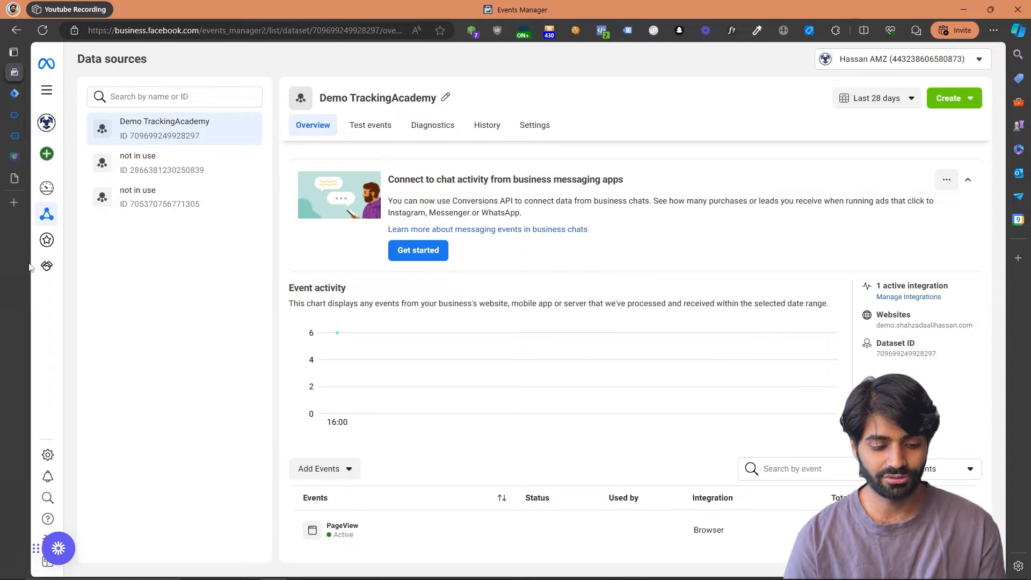
pyautogui.moveTo(51, 156)
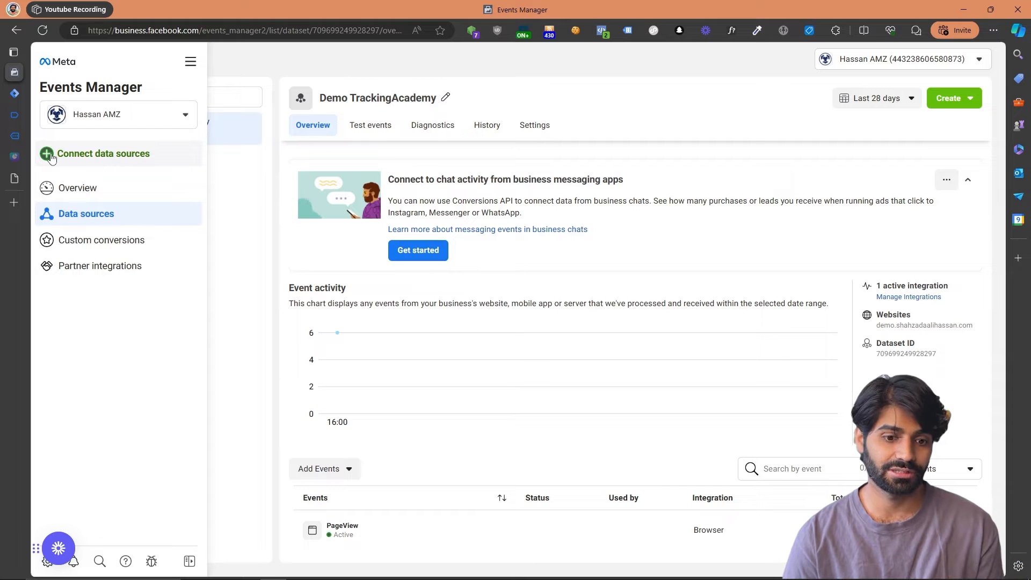
pyautogui.click(915, 355)
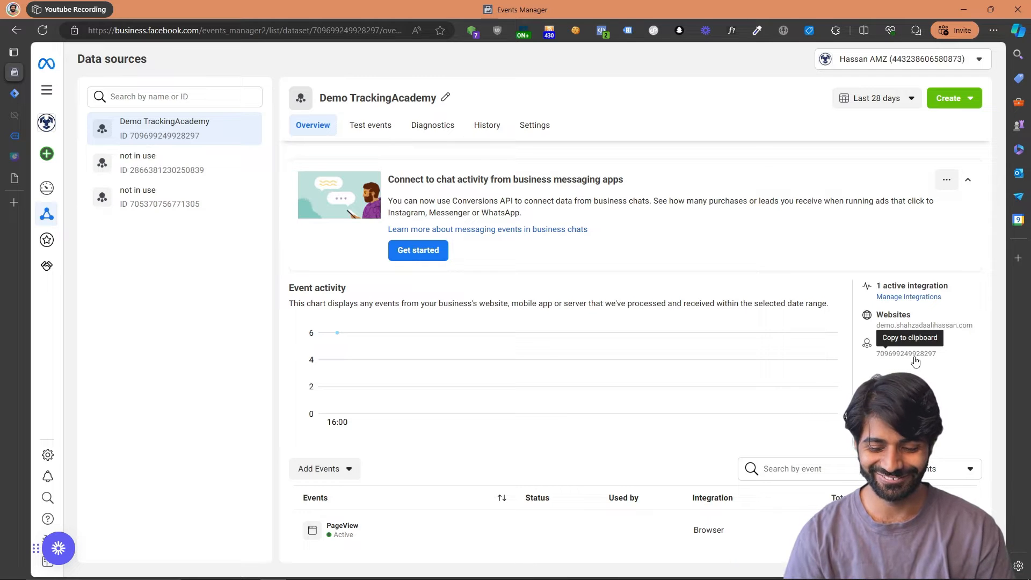
pyautogui.click(916, 362)
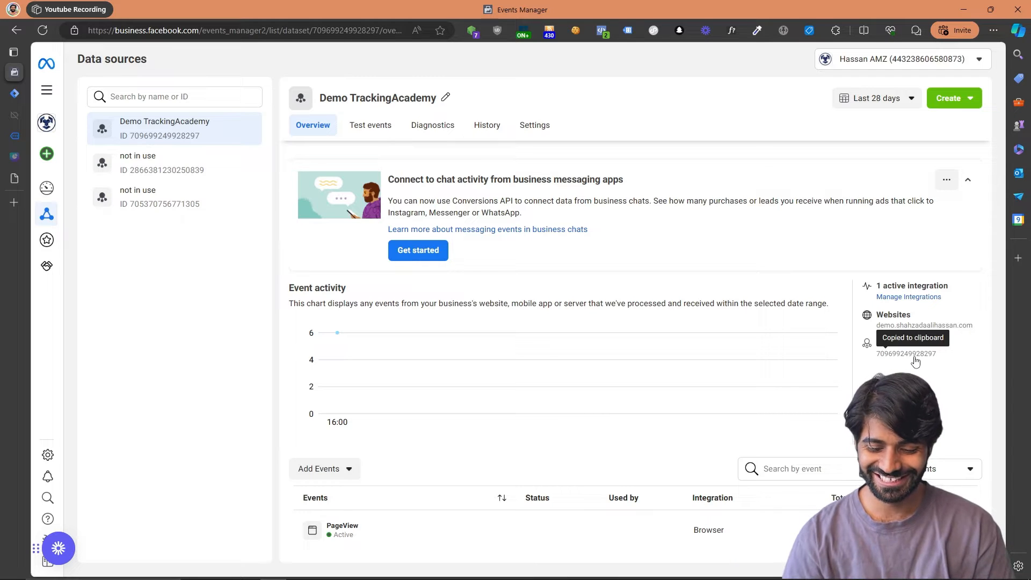
pyautogui.click(15, 94)
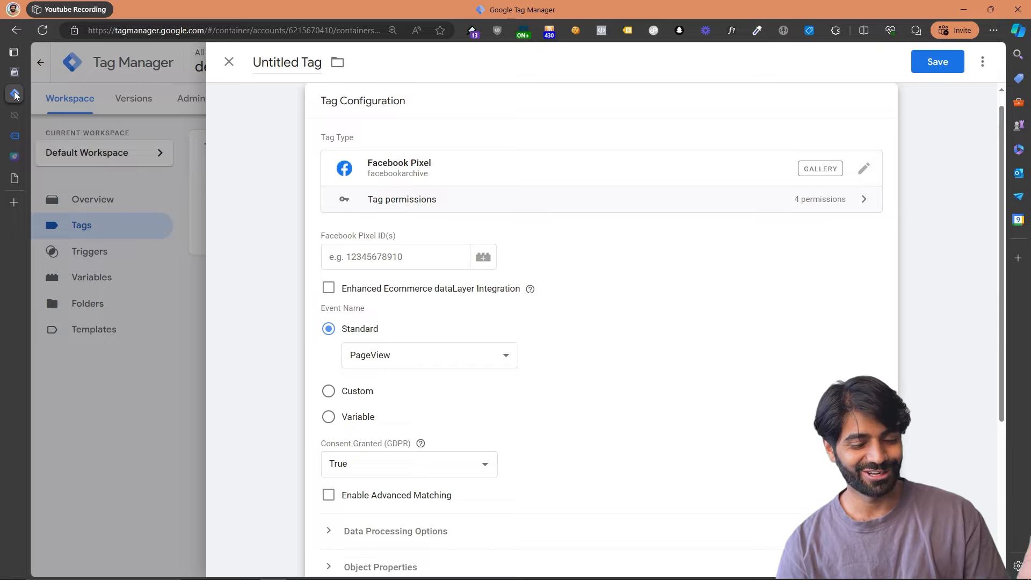
pyautogui.click(343, 258)
pyautogui.hotkey('ctrl', 'v')
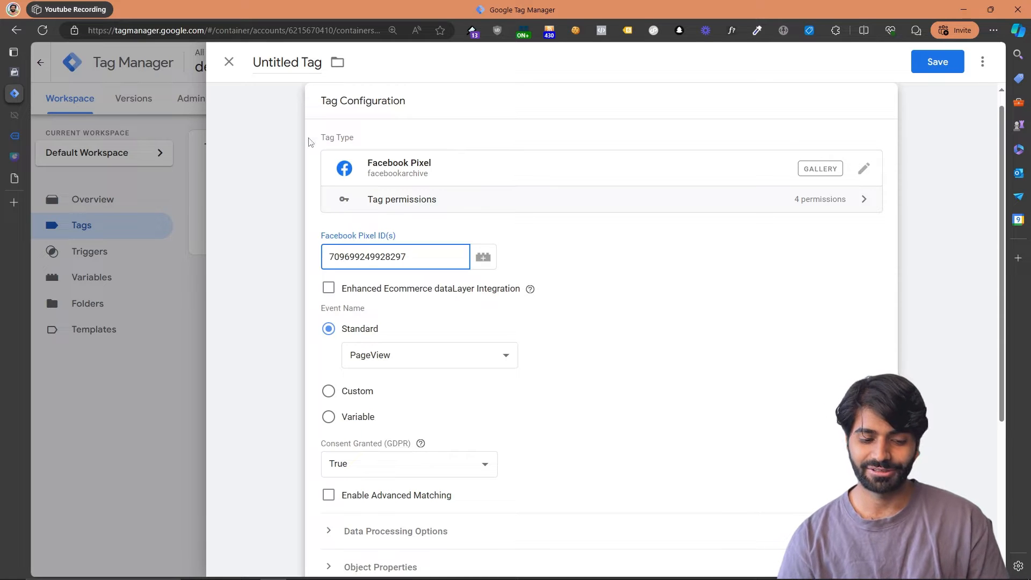
# - Rename the untitled tag to FB Configuration Tag
pyautogui.click(275, 63)
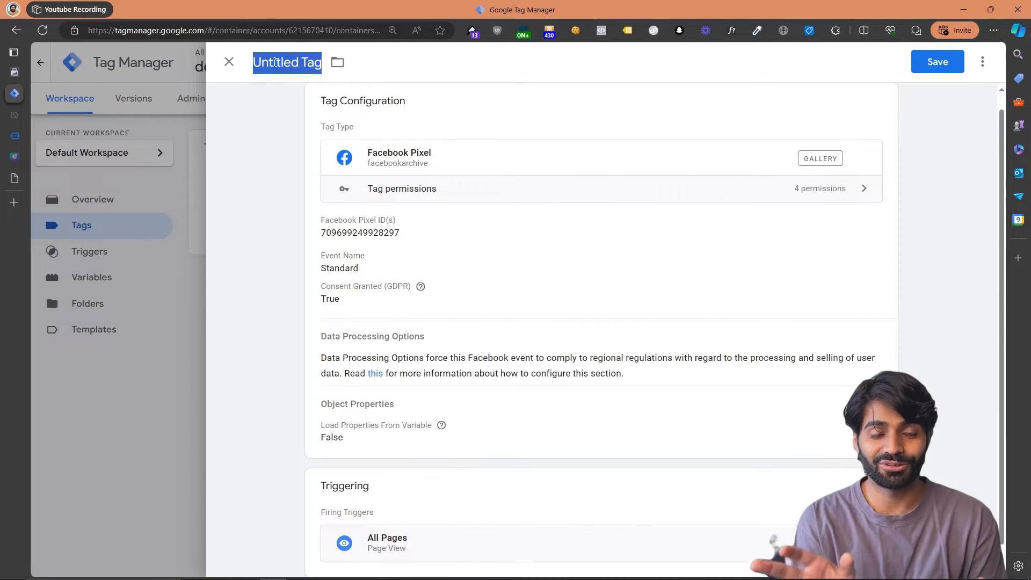
pyautogui.write('FACE')
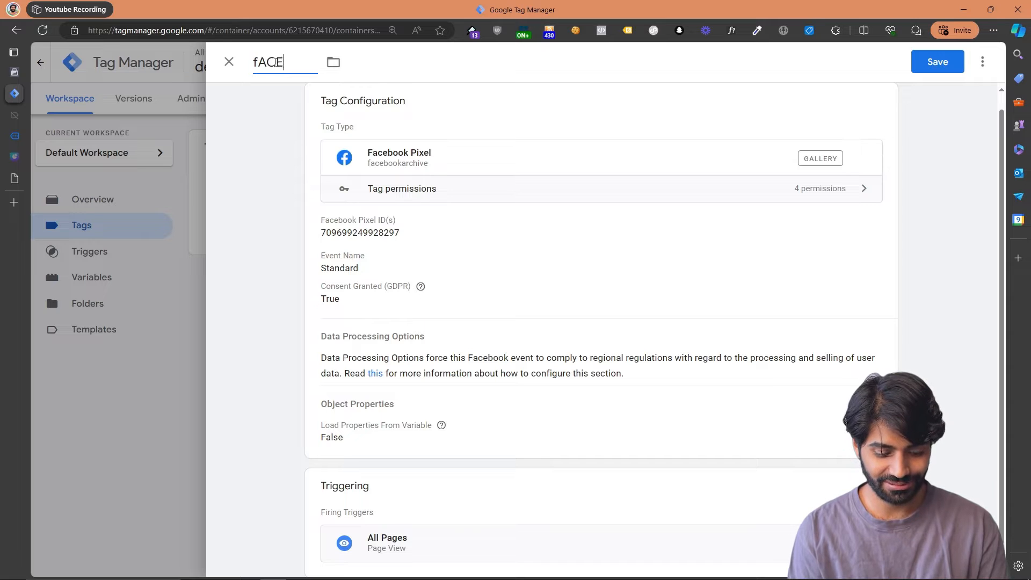
pyautogui.press('BackSpace')
pyautogui.press('BackSpace')
pyautogui.press('BackSpace')
pyautogui.press('BackSpace')
pyautogui.write('FB Conf')
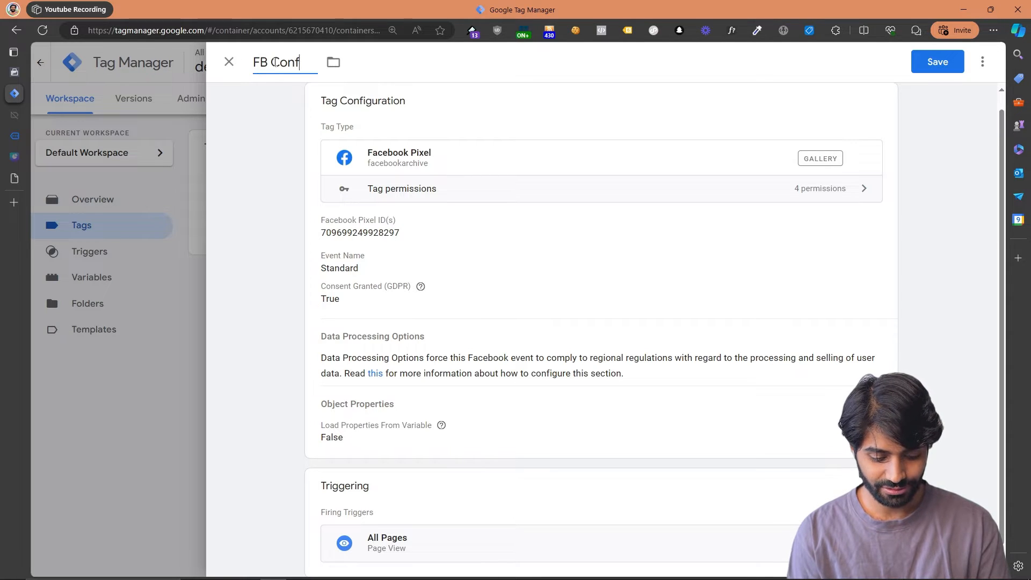
pyautogui.write('iguration Tag')
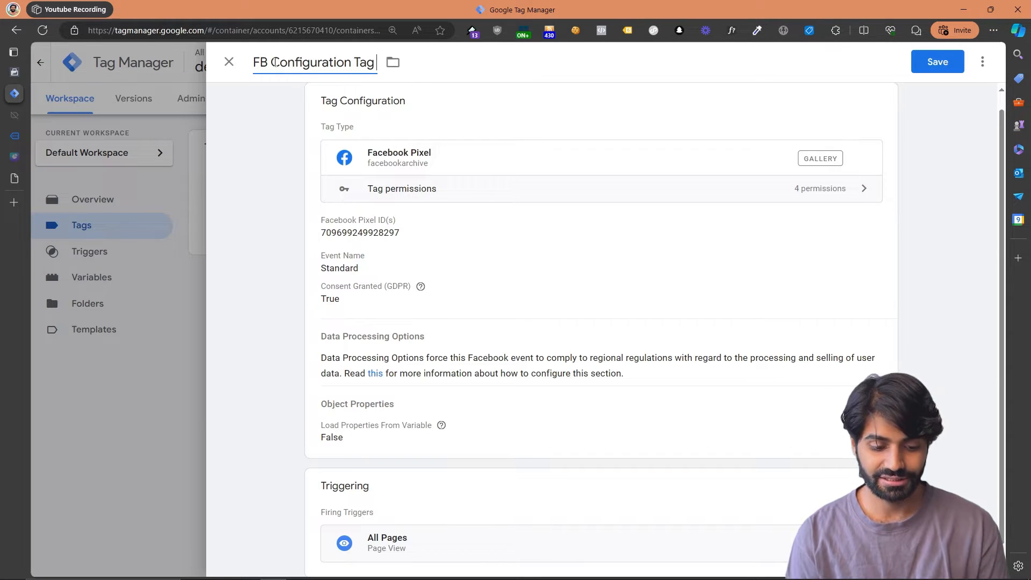
# - Reopen the tag configuration for editing, copy the Facebook Pixel ID and clear it from its field
pyautogui.click(576, 306)
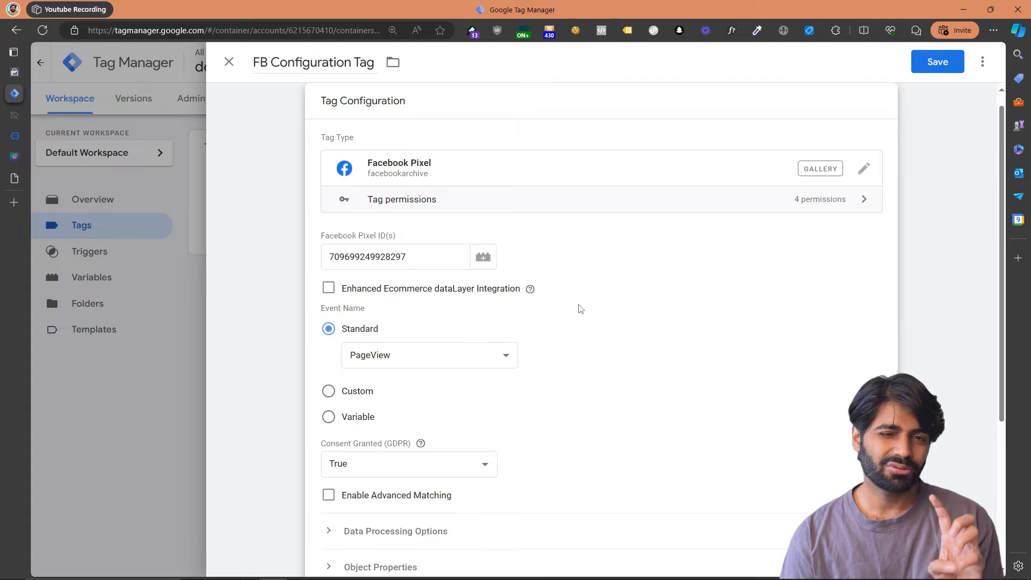
pyautogui.doubleClick(408, 258)
pyautogui.hotkey('ctrl', 'c')
pyautogui.press('BackSpace')
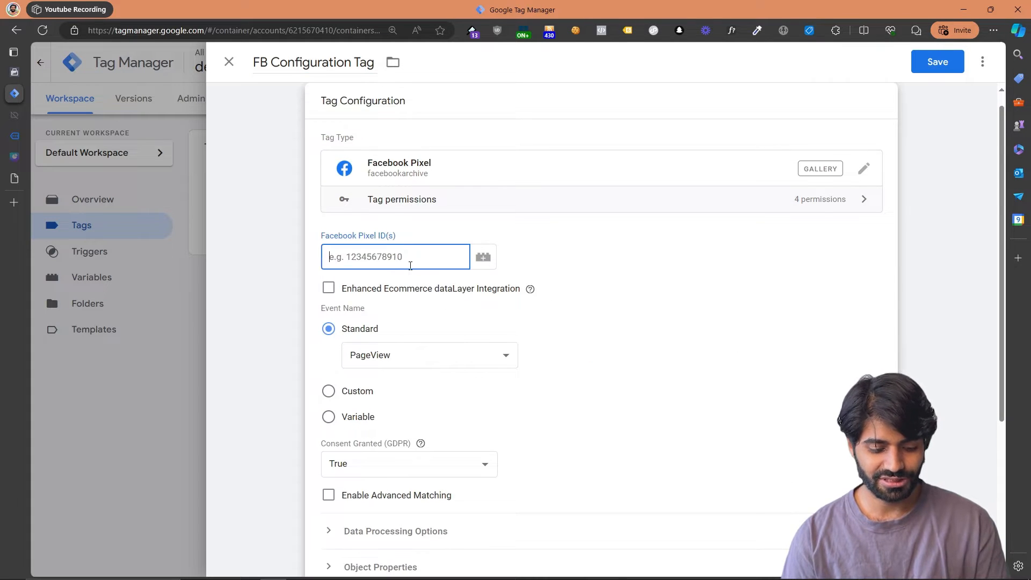
# - Create a new Constant variable for the tag's Facebook Pixel ID and paste the copied pixel ID as its value
pyautogui.click(493, 262)
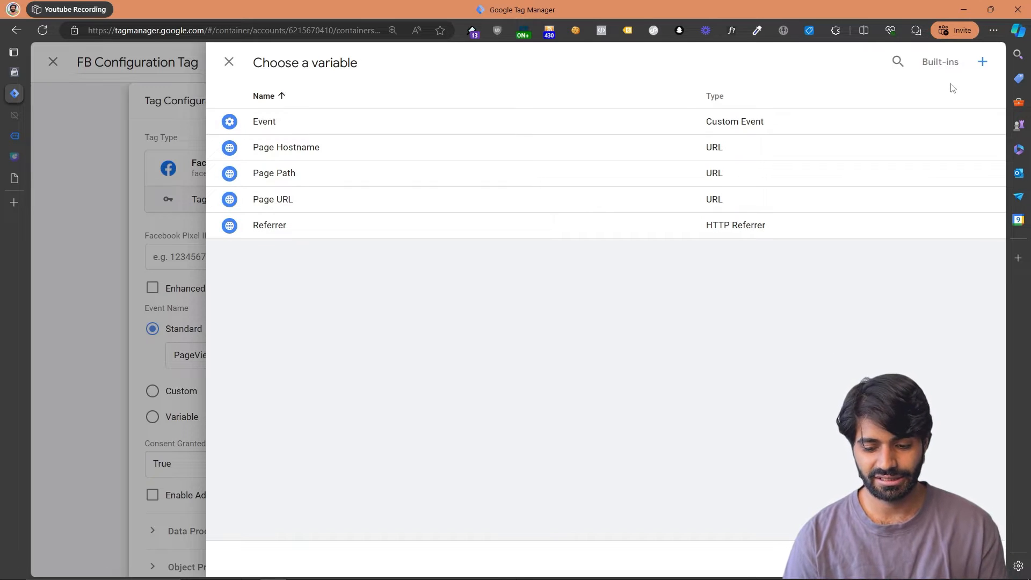
pyautogui.click(981, 62)
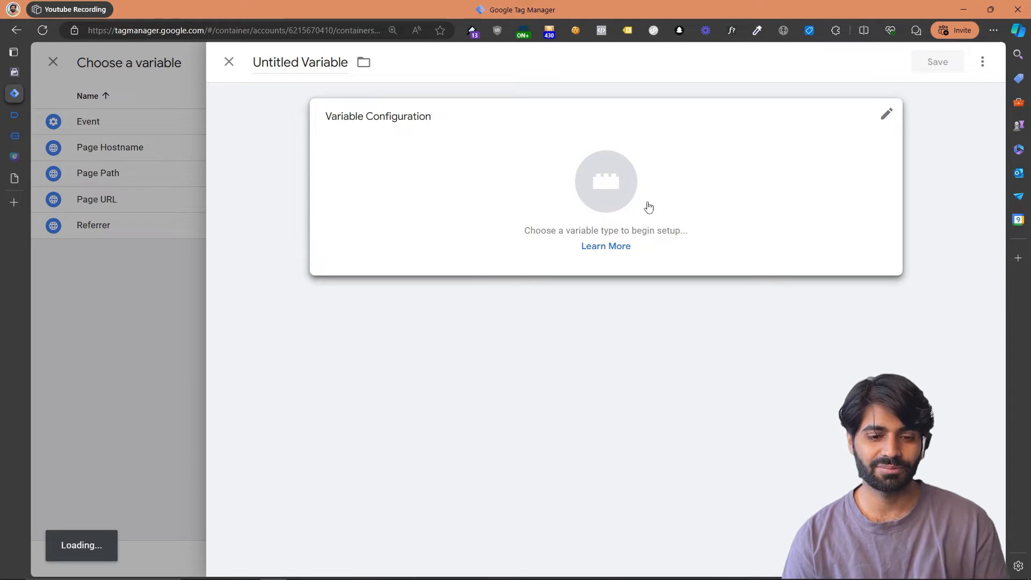
pyautogui.click(646, 205)
pyautogui.scroll(-3, 783, 469)
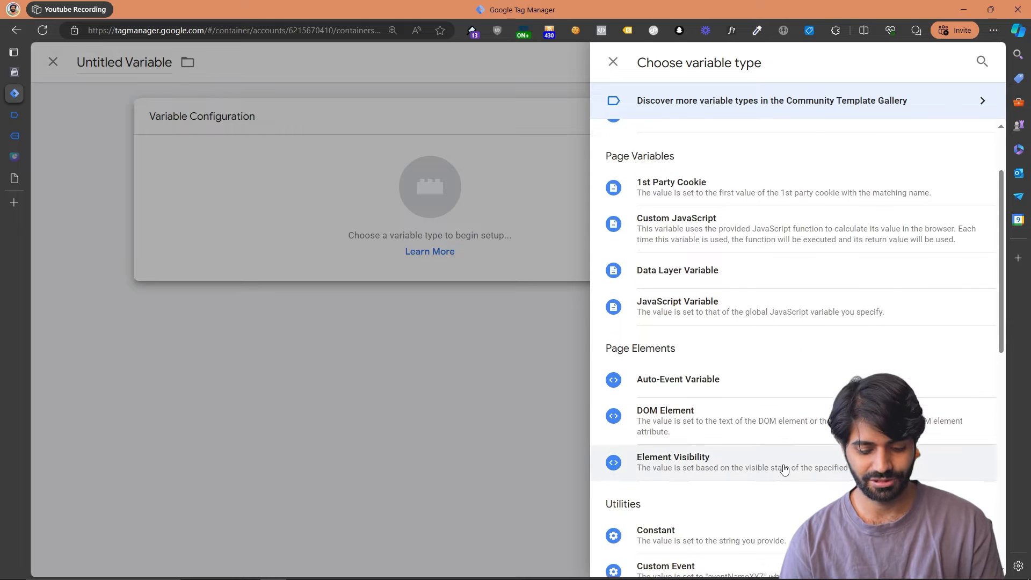
pyautogui.click(710, 526)
pyautogui.click(342, 248)
pyautogui.hotkey('ctrl', 'v')
# - Name the variable FB Pixel ID, save it, and save the FB Configuration Tag that uses it
pyautogui.click(271, 63)
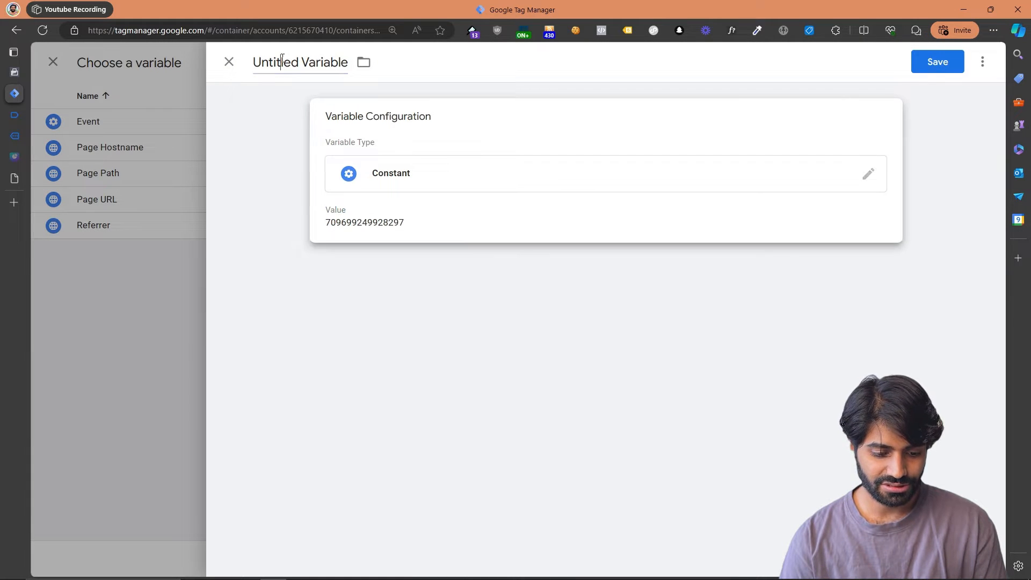
pyautogui.write('FB Pixel ')
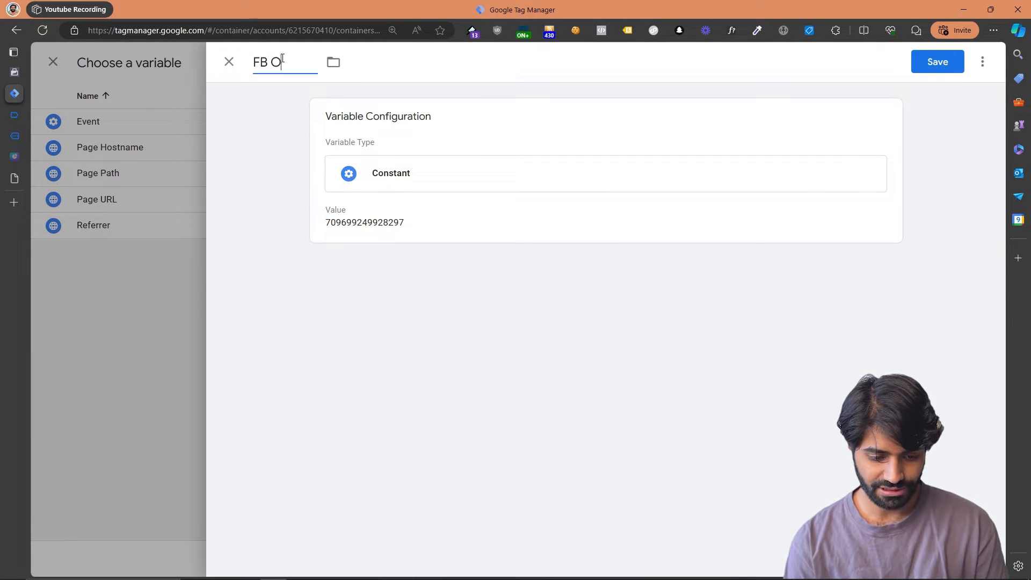
pyautogui.write('ID')
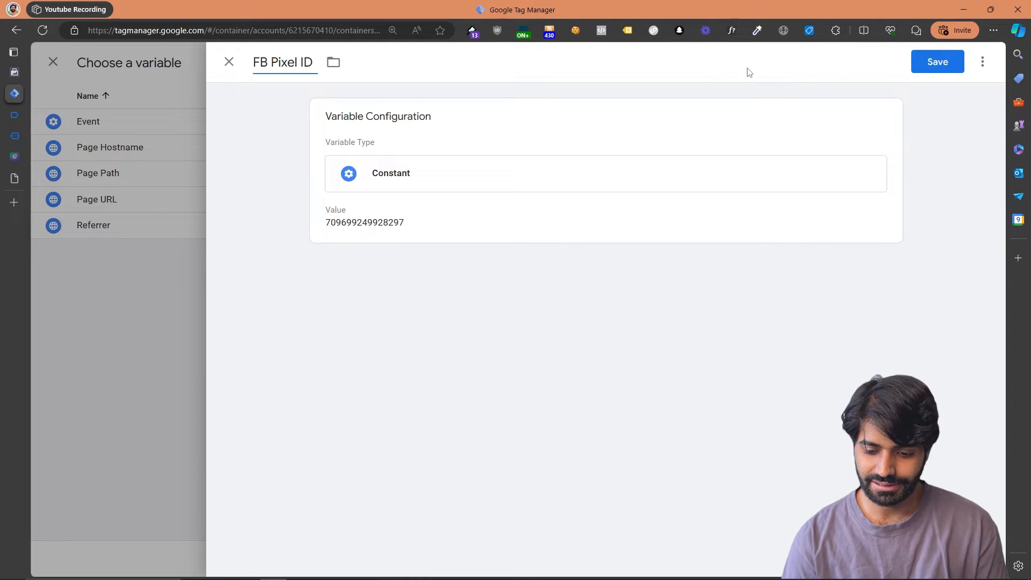
pyautogui.click(929, 63)
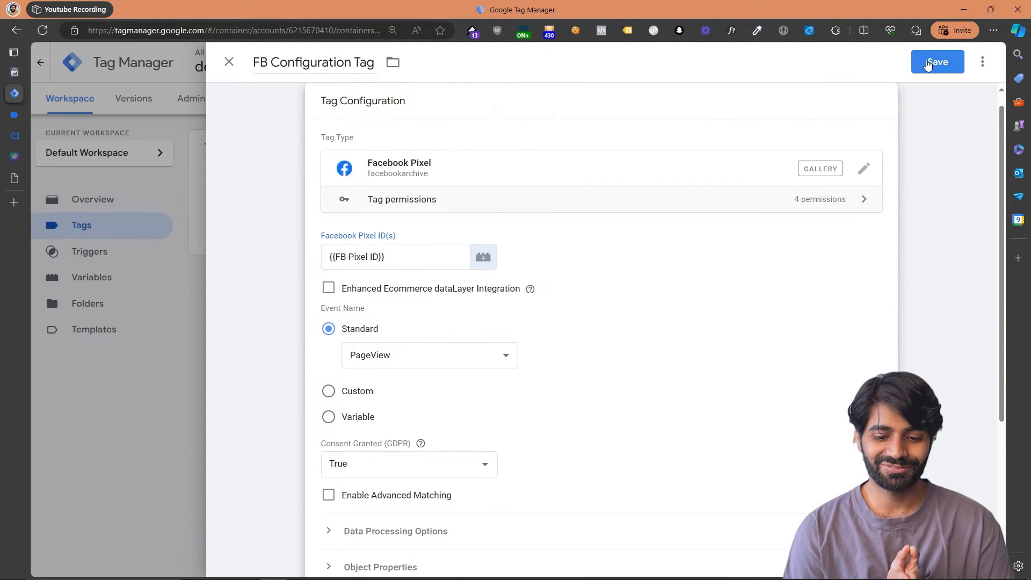
pyautogui.click(929, 63)
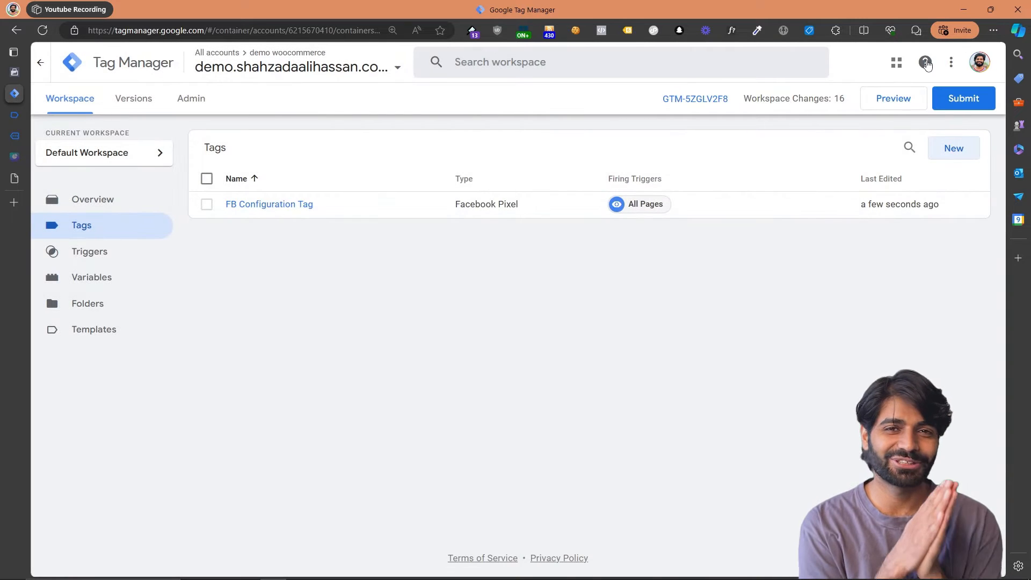
# - Start a container preview with Tag Assistant connected to the demo site and switch to the connected Shop page
pyautogui.click(867, 104)
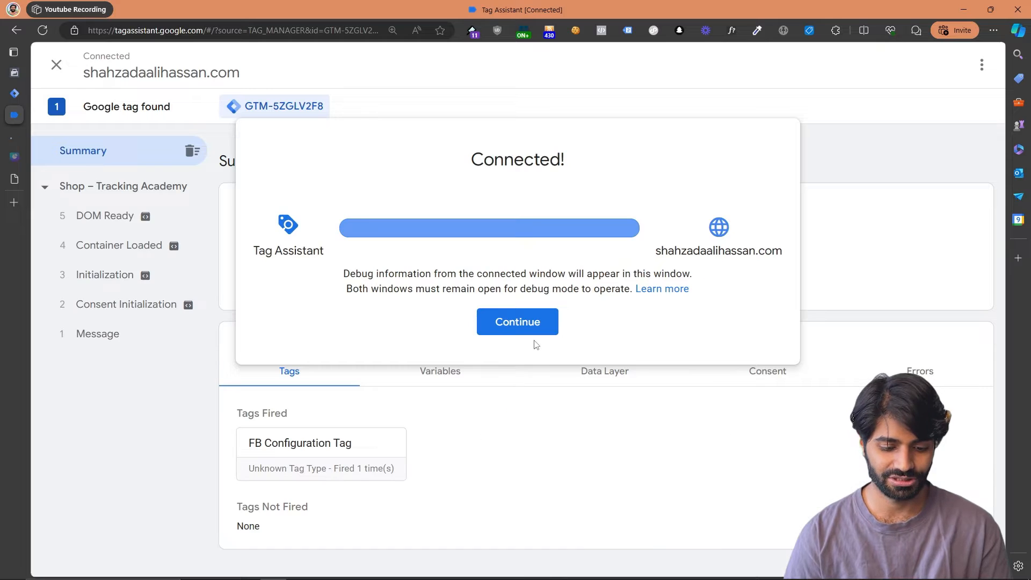
pyautogui.click(520, 328)
pyautogui.click(17, 140)
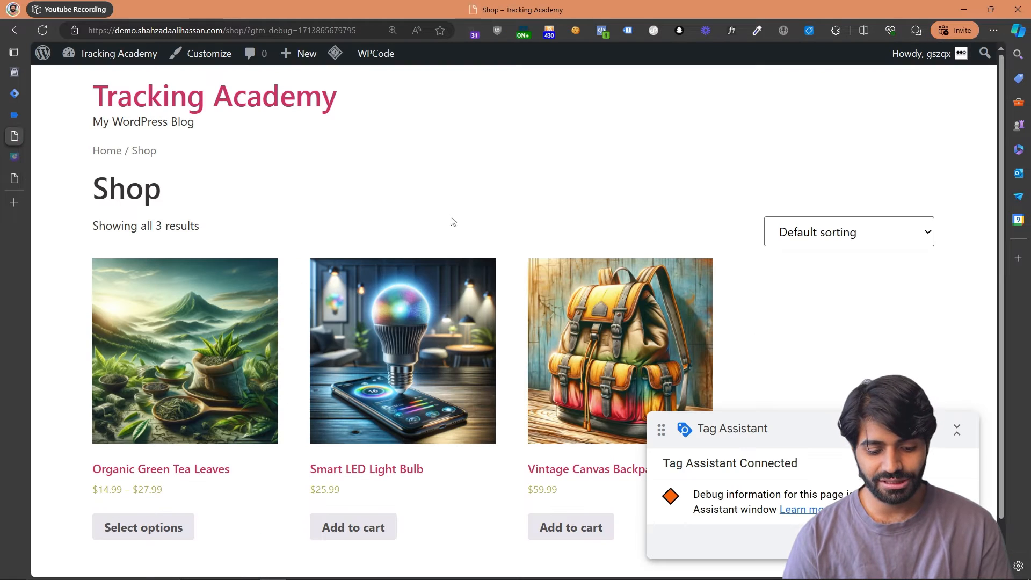
# - Examine the PageView event in Meta Pixel Helper and the tags fired on Container Loaded in Tag Assistant
pyautogui.click(601, 31)
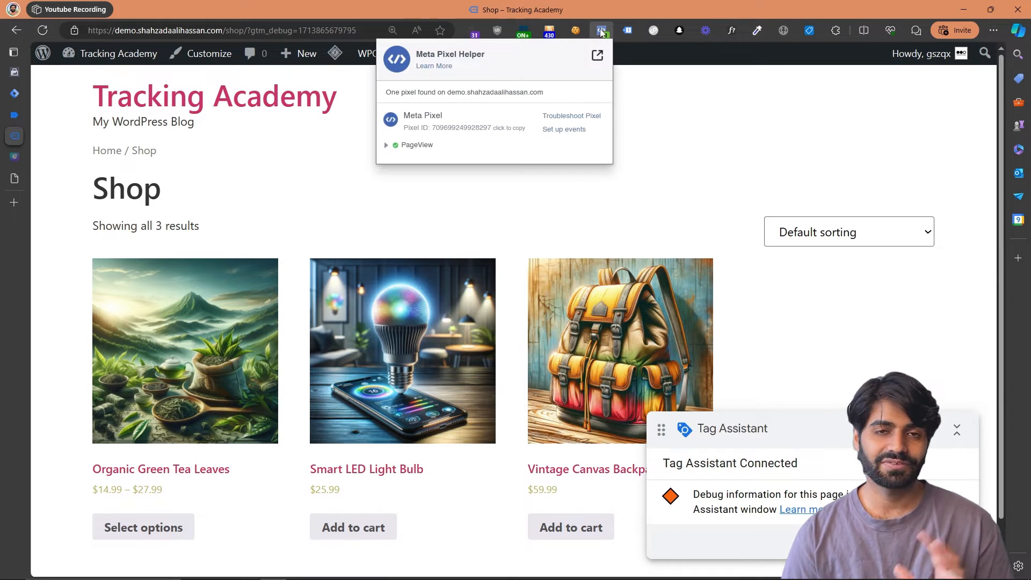
pyautogui.click(417, 146)
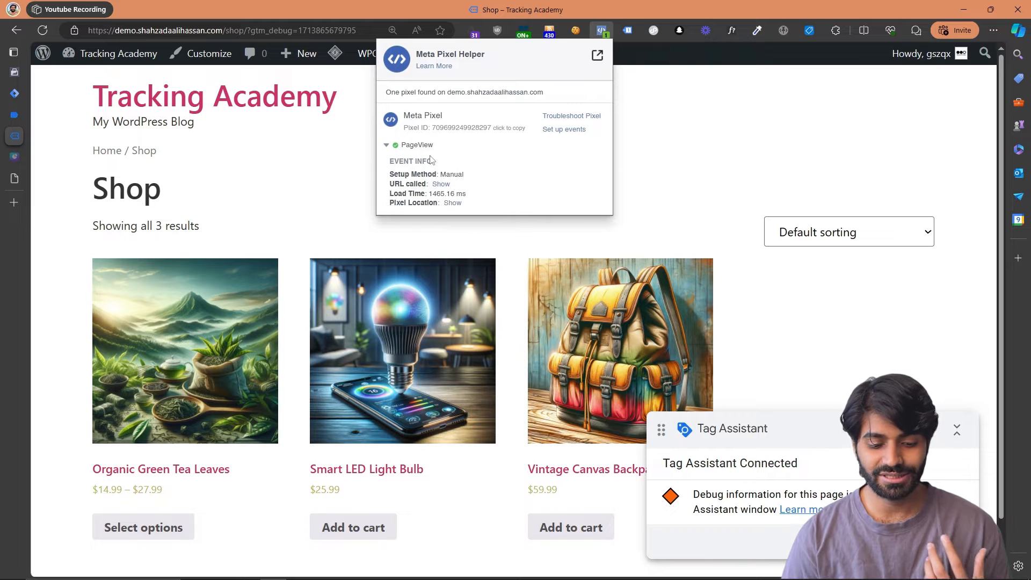
pyautogui.click(14, 115)
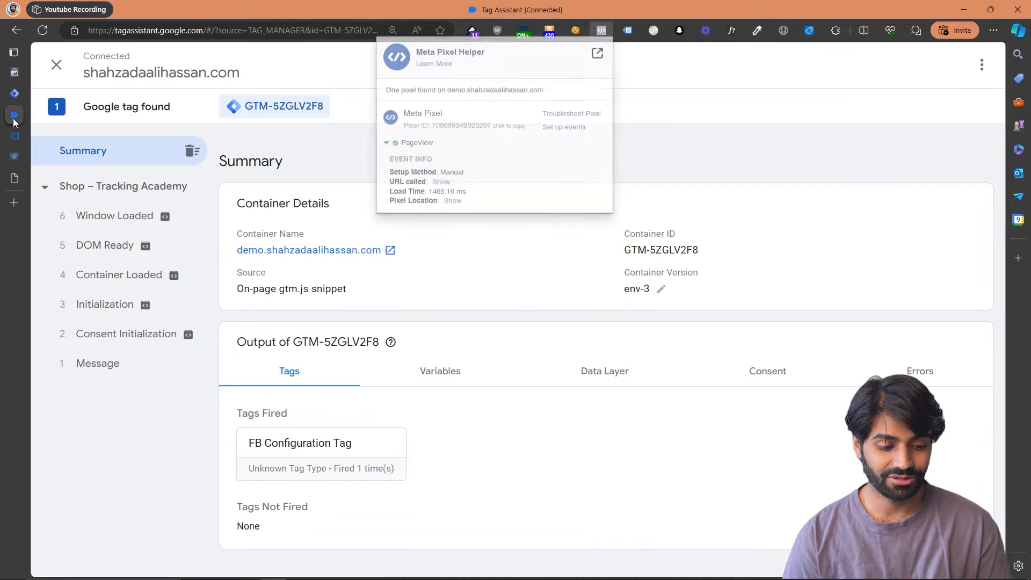
pyautogui.click(107, 282)
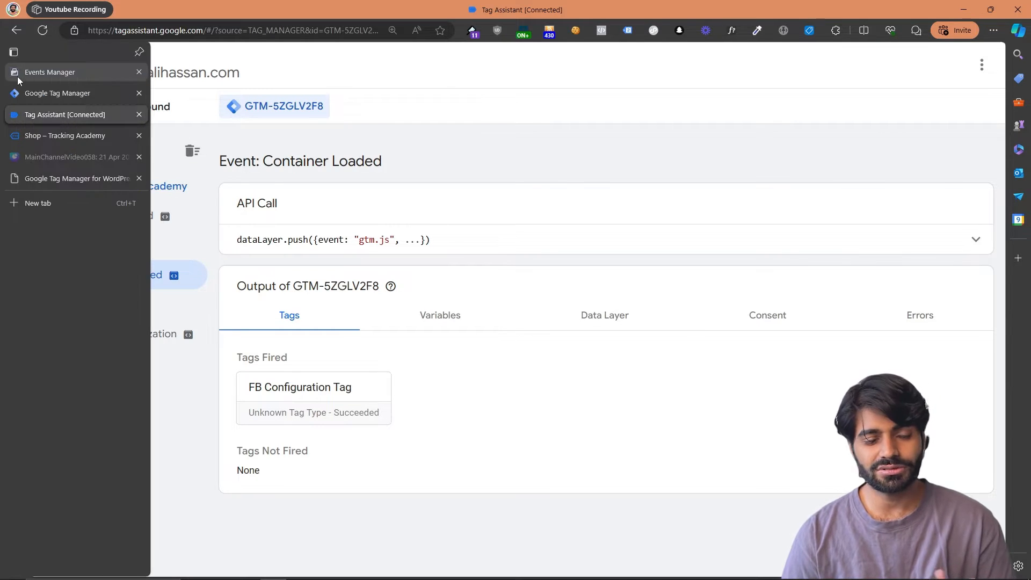
# - Test the pixel in Meta Events Manager's Test events by reloading the Shop page, and expand the received PageView event's details
pyautogui.click(18, 76)
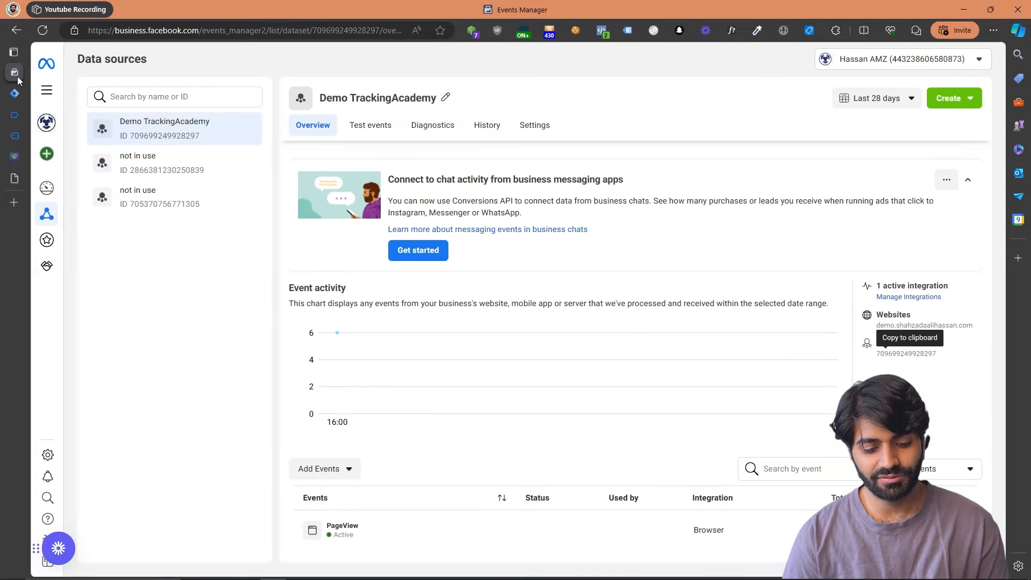
pyautogui.click(360, 123)
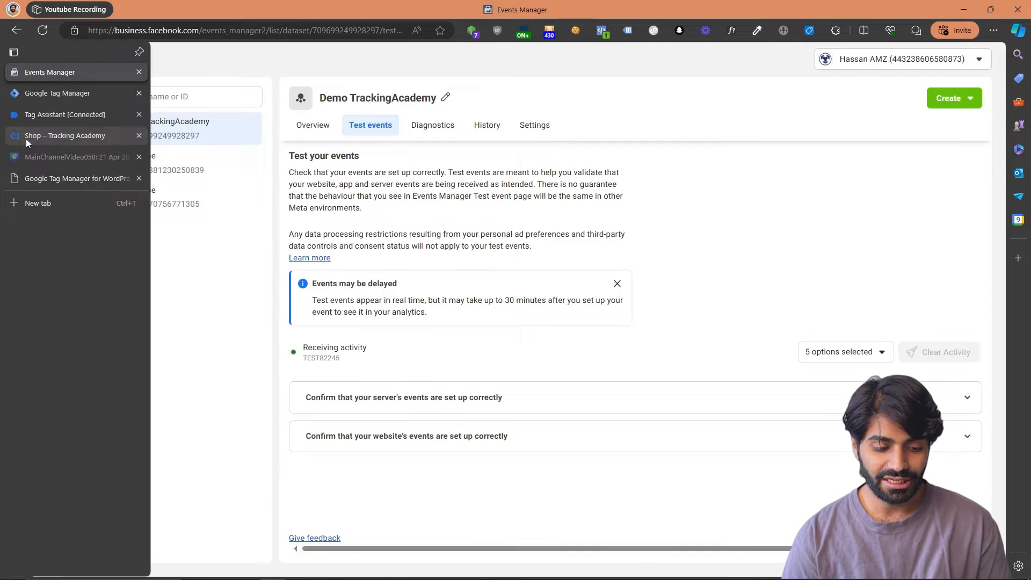
pyautogui.click(25, 138)
pyautogui.click(44, 34)
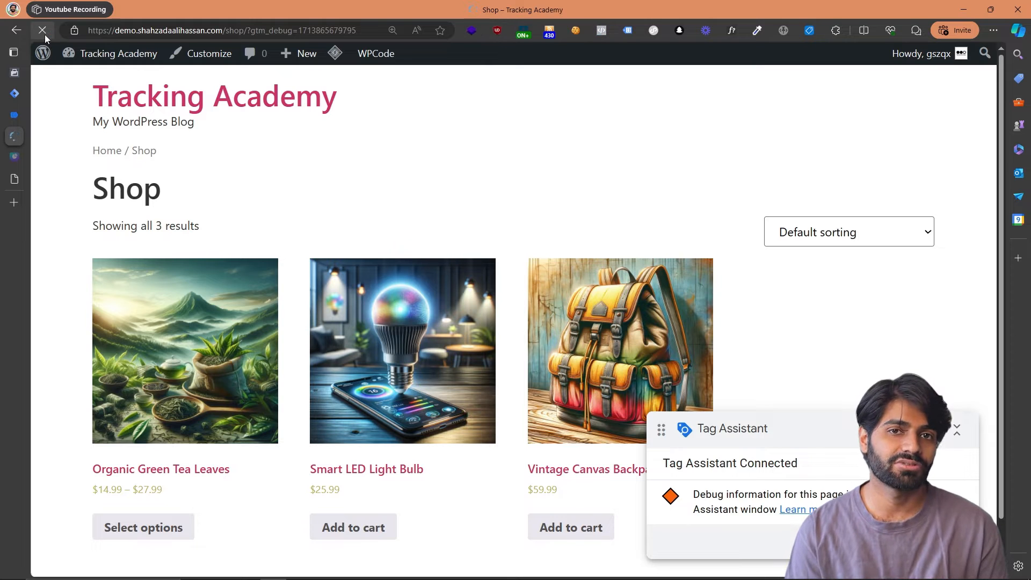
pyautogui.click(11, 74)
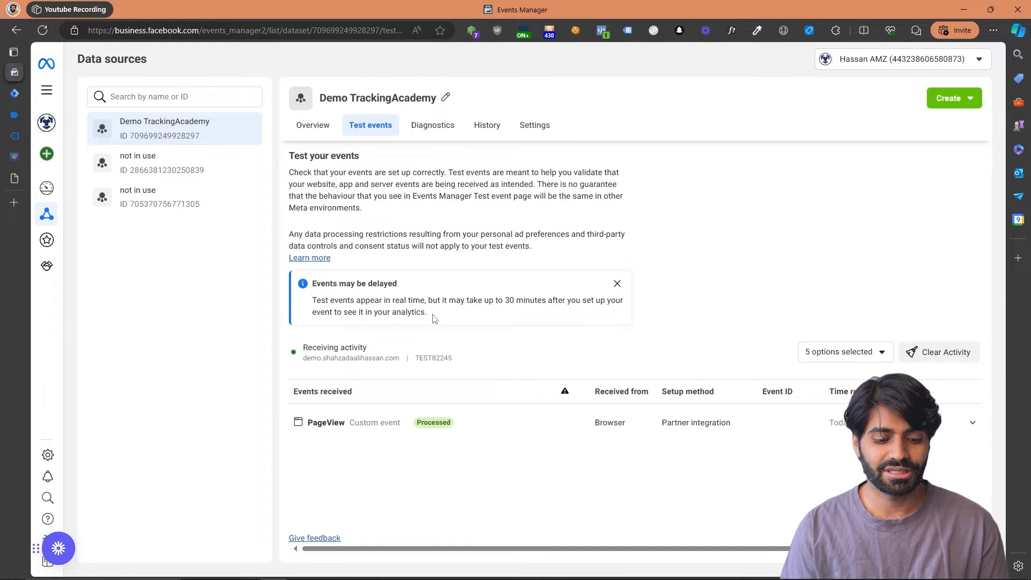
pyautogui.click(476, 421)
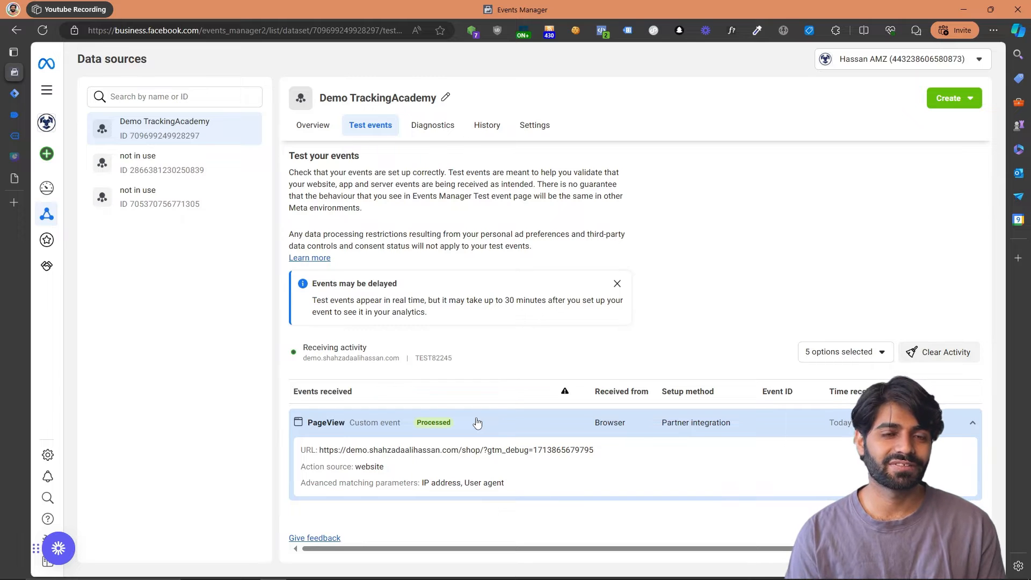
# - Enable Track e-commerce in the WooCommerce integration of the WordPress Google Tag Manager plugin and save the changes
pyautogui.click(12, 100)
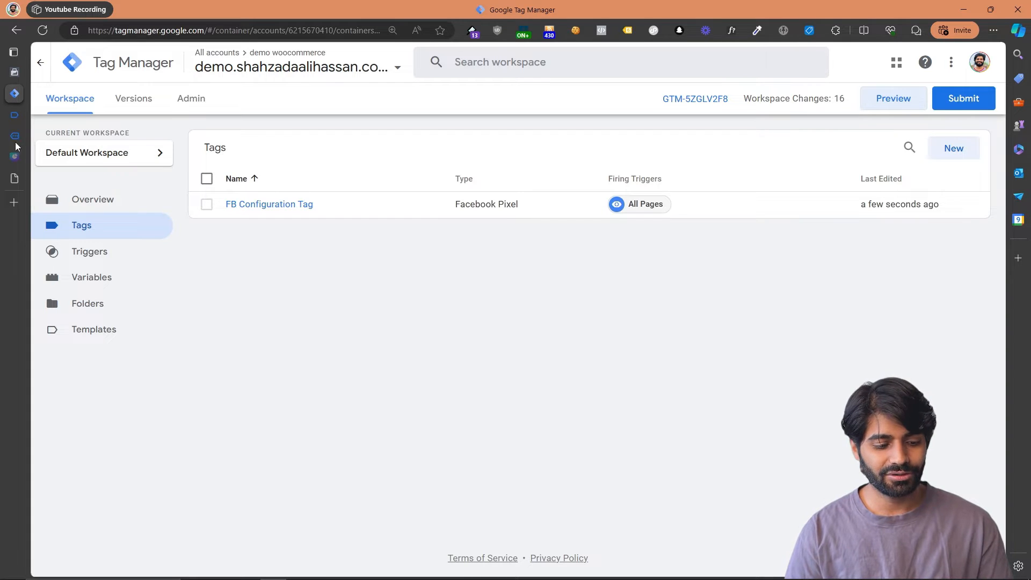
pyautogui.click(14, 179)
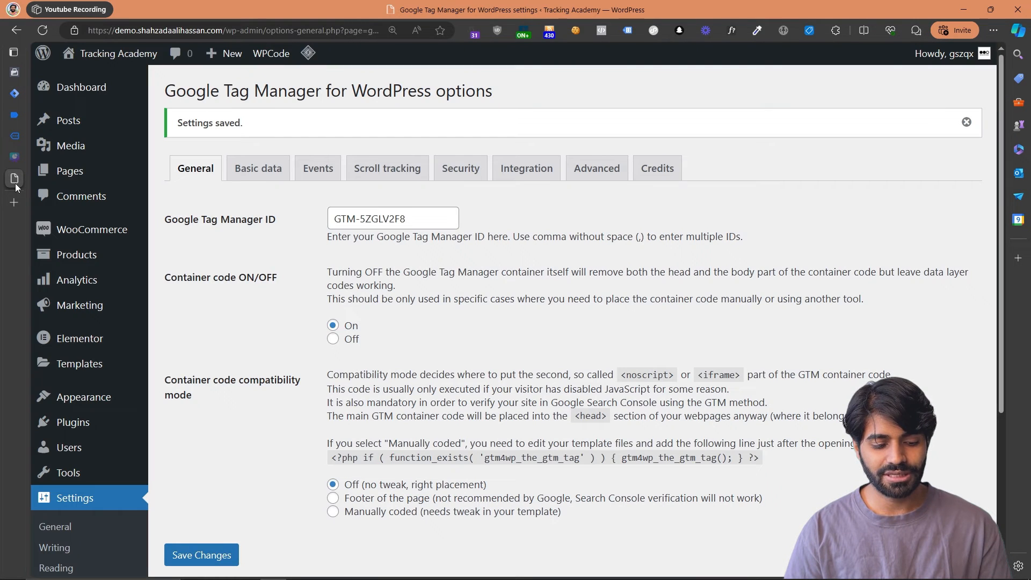
pyautogui.click(546, 172)
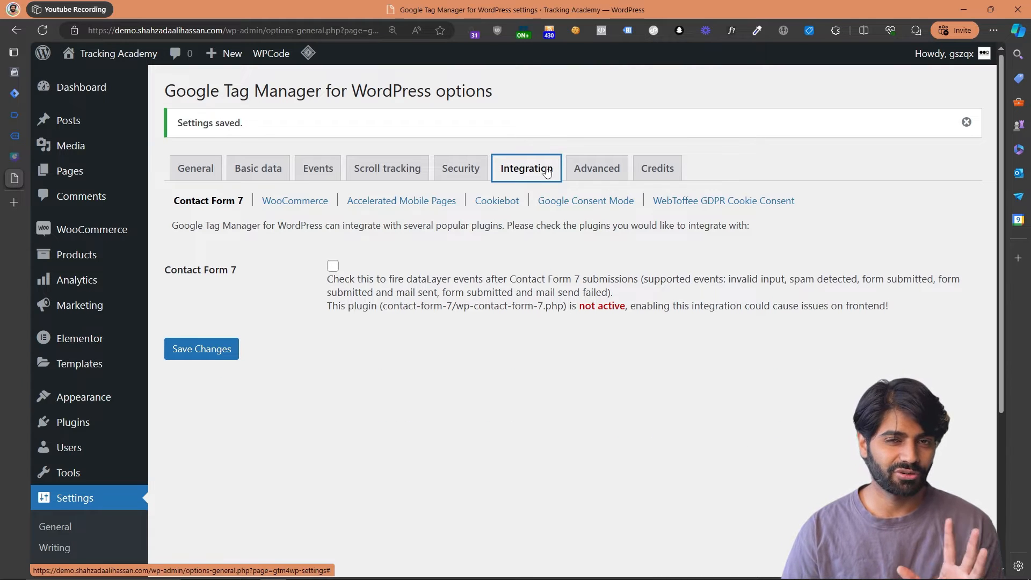
pyautogui.click(279, 205)
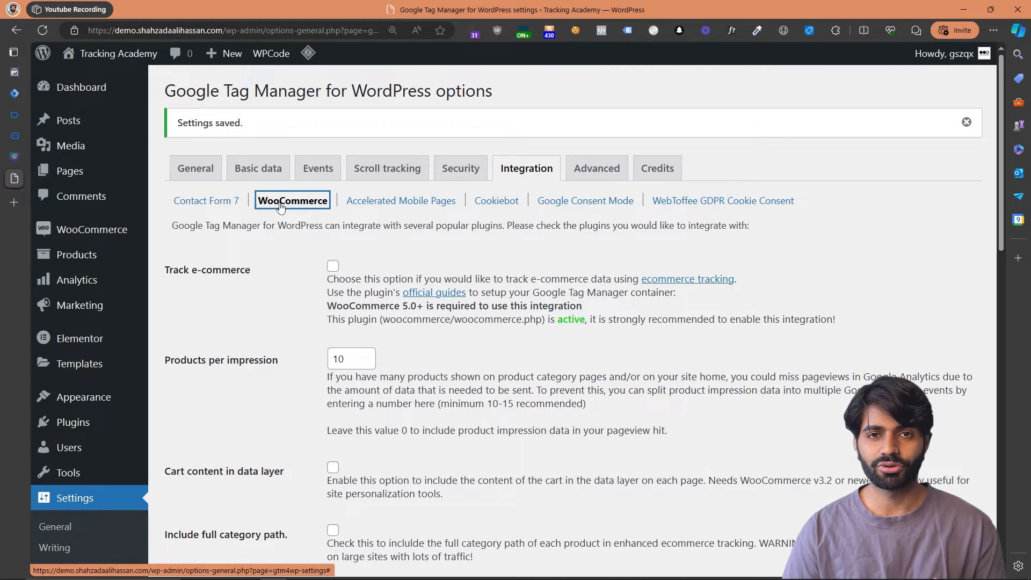
pyautogui.click(333, 266)
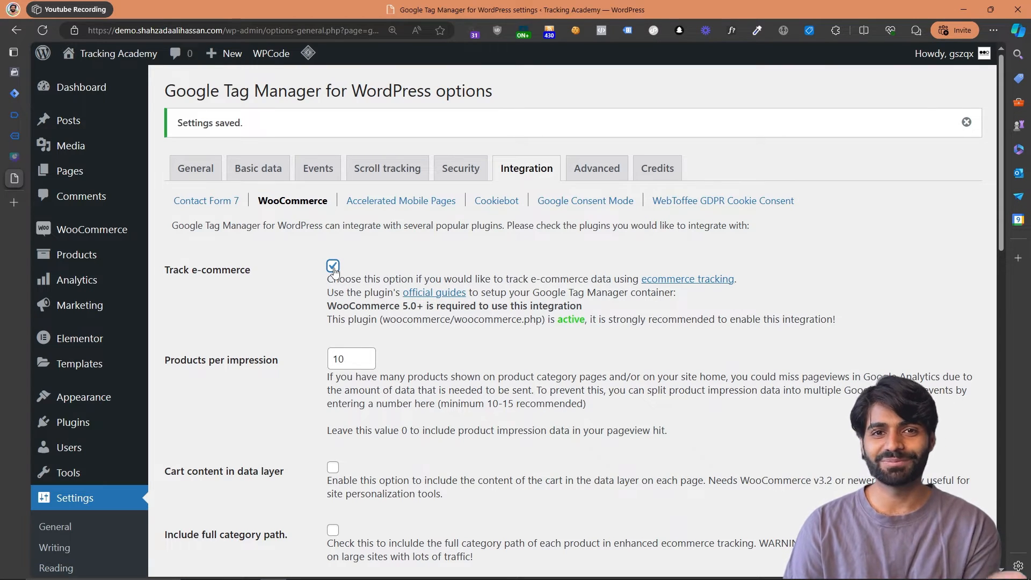
pyautogui.scroll(-15, 333, 271)
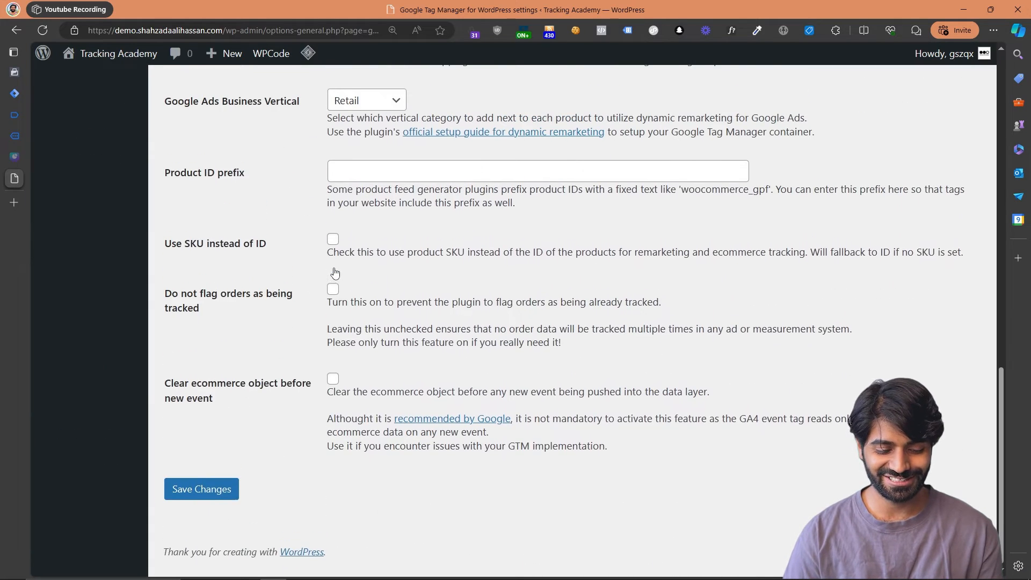
pyautogui.click(214, 500)
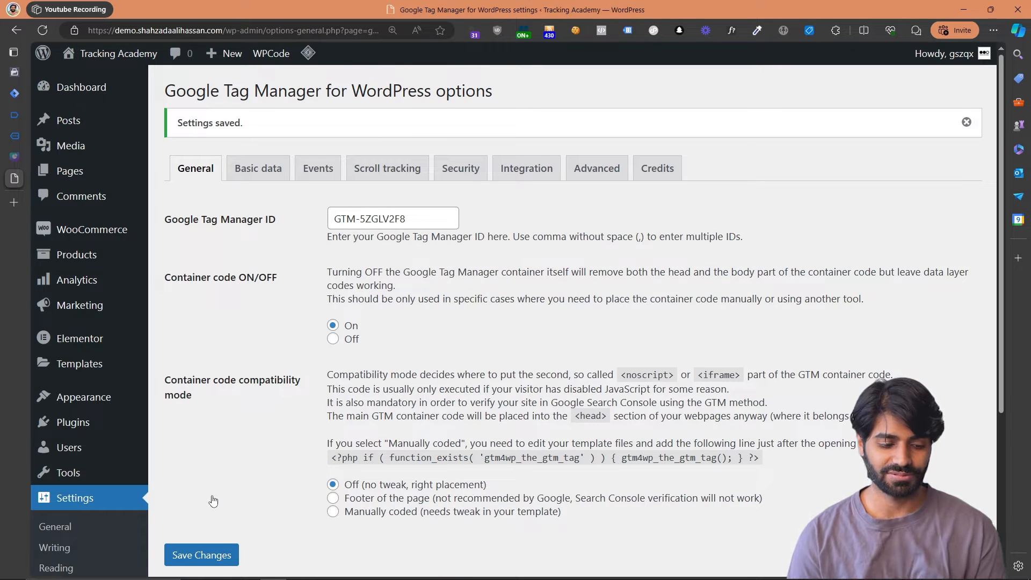
# - Open the Vintage Canvas Backpack product from the connected Shop page and add it to the cart
pyautogui.click(14, 135)
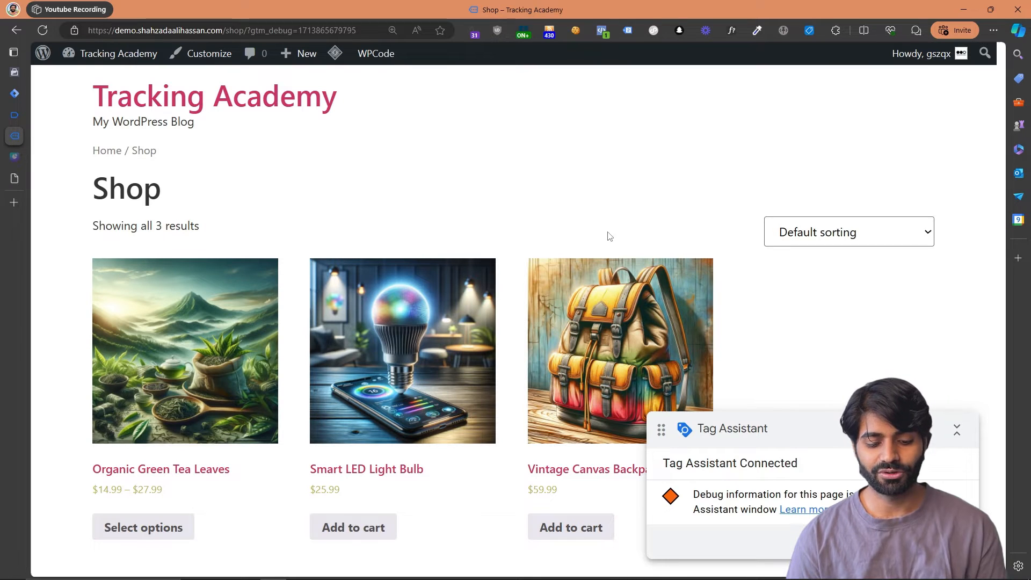
pyautogui.click(593, 362)
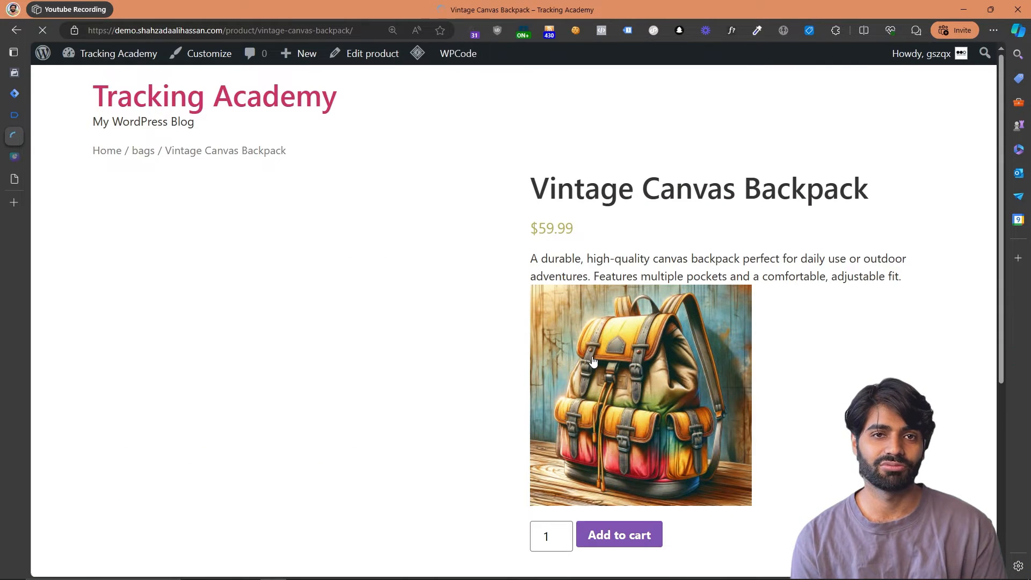
pyautogui.scroll(-2, 594, 361)
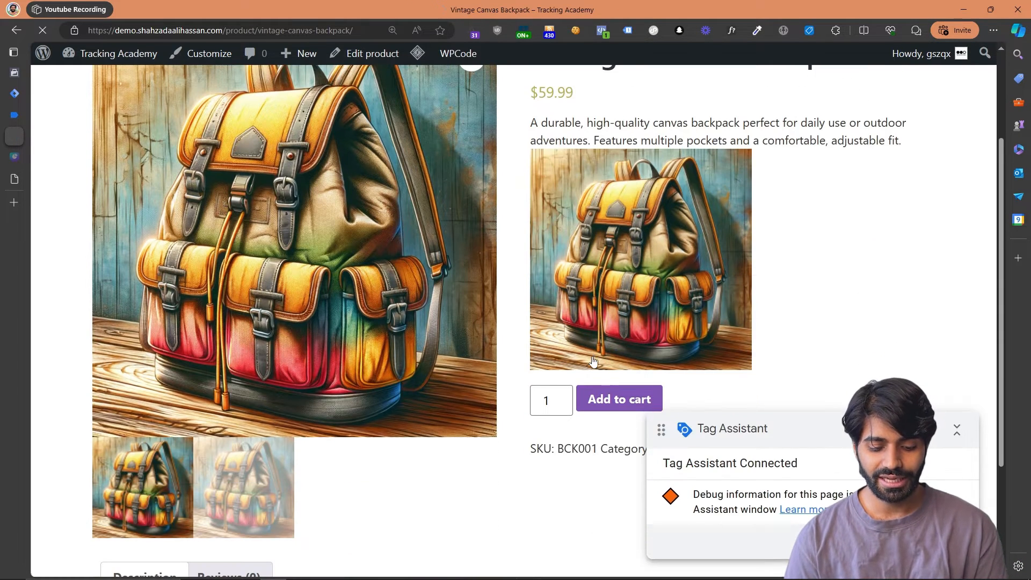
pyautogui.click(618, 400)
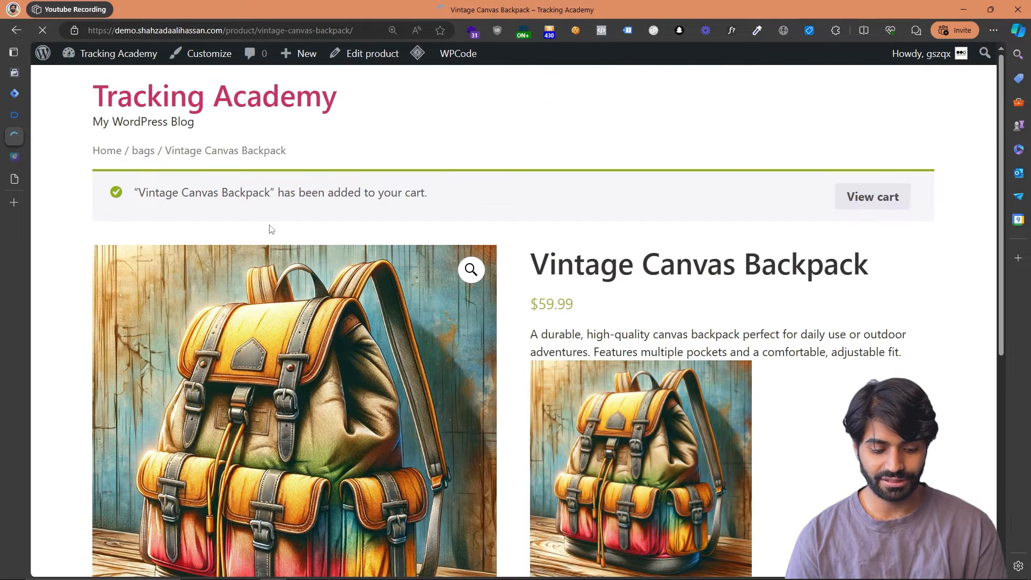
# - Examine the add_to_cart event's data layer push in Tag Assistant, including the currency, value and item_id
pyautogui.click(15, 116)
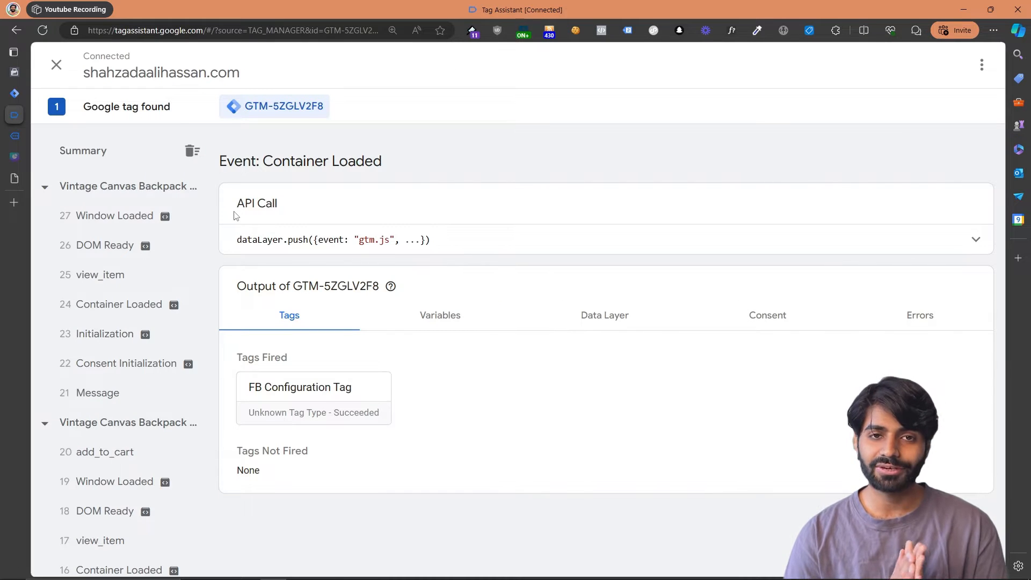
pyautogui.click(115, 453)
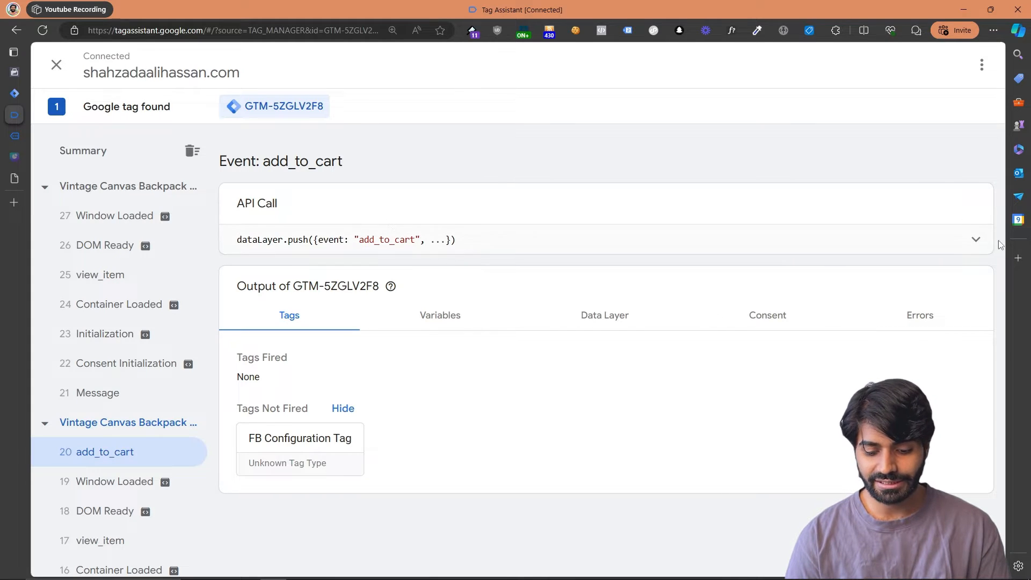
pyautogui.click(977, 240)
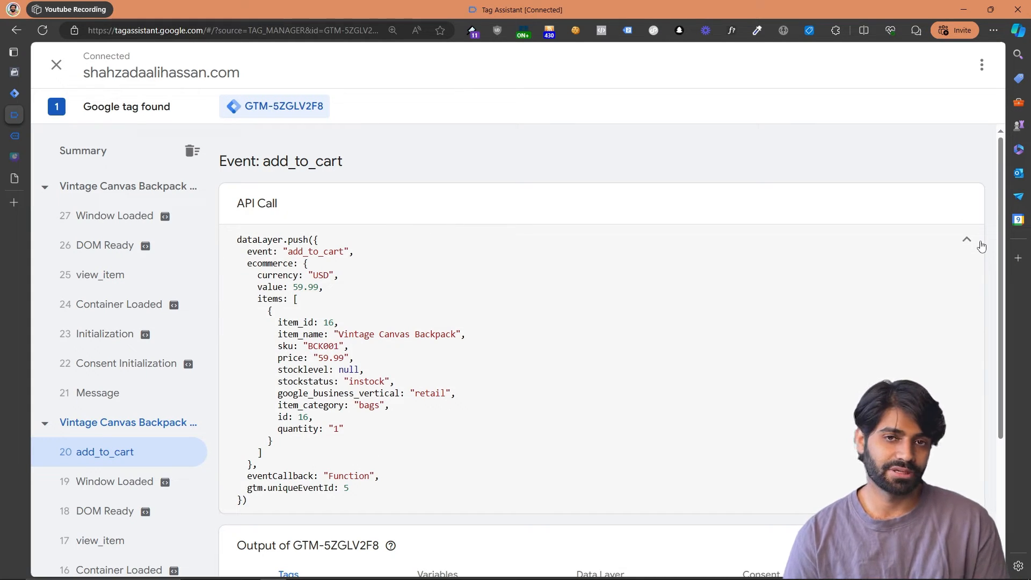
pyautogui.moveTo(252, 275); pyautogui.dragTo(339, 276)
pyautogui.click(257, 287)
pyautogui.moveTo(257, 287); pyautogui.dragTo(341, 289)
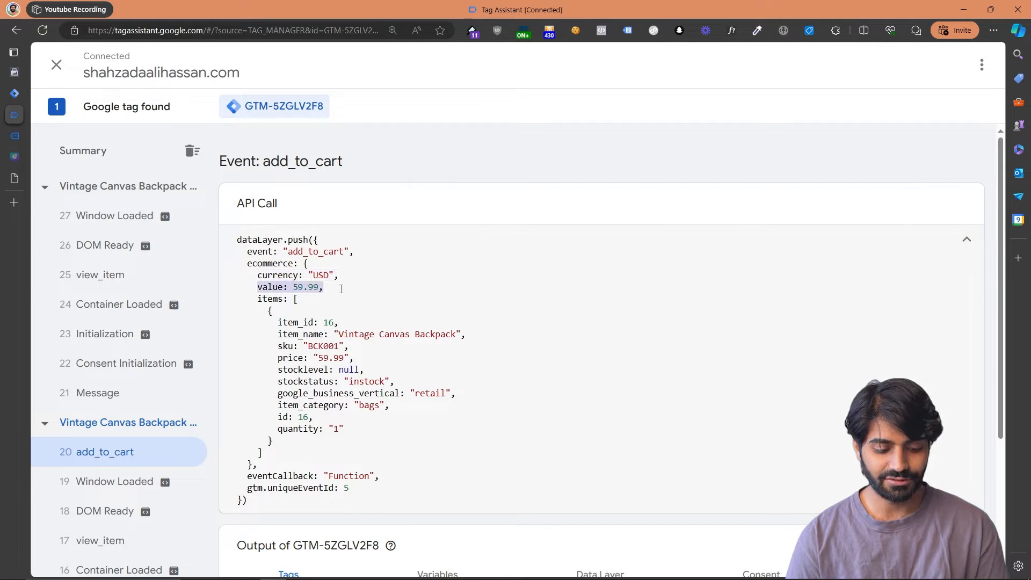
pyautogui.moveTo(277, 316); pyautogui.dragTo(331, 320)
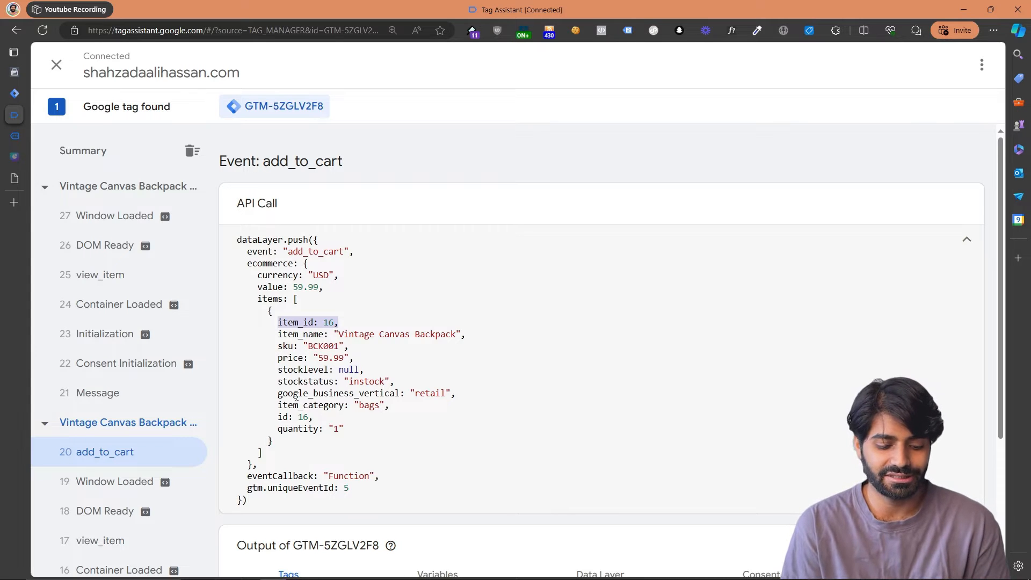
# - Switch to Google Tag Manager and start a new user-defined variable of type Data Layer Variable
pyautogui.moveTo(346, 435); pyautogui.dragTo(264, 372)
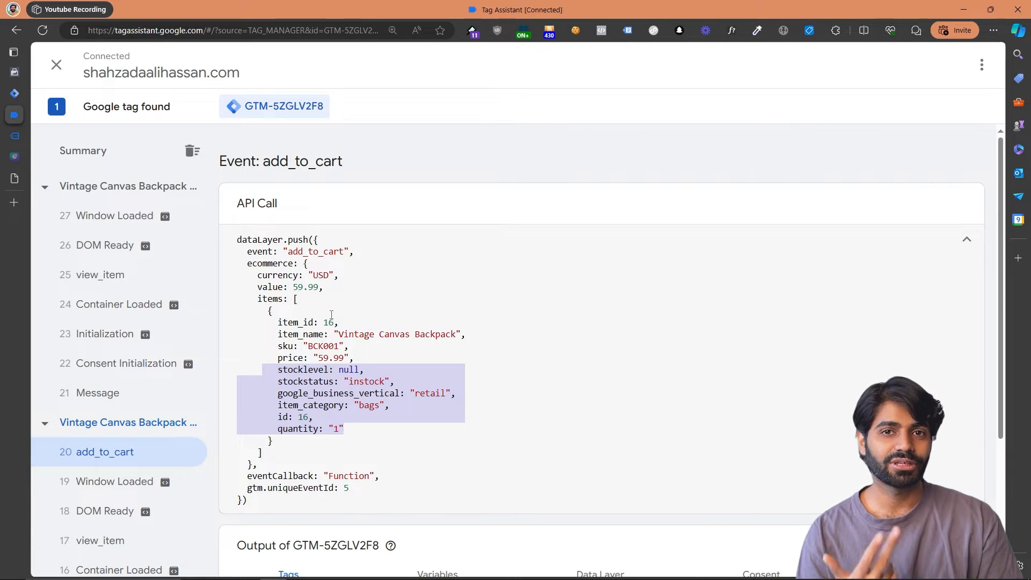
pyautogui.moveTo(5, 137)
pyautogui.click(20, 100)
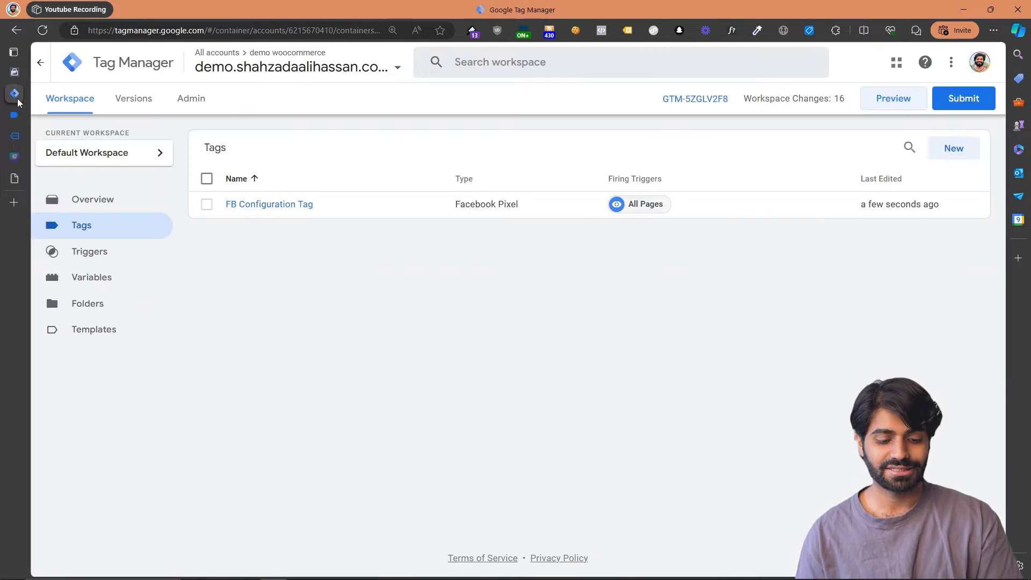
pyautogui.click(100, 290)
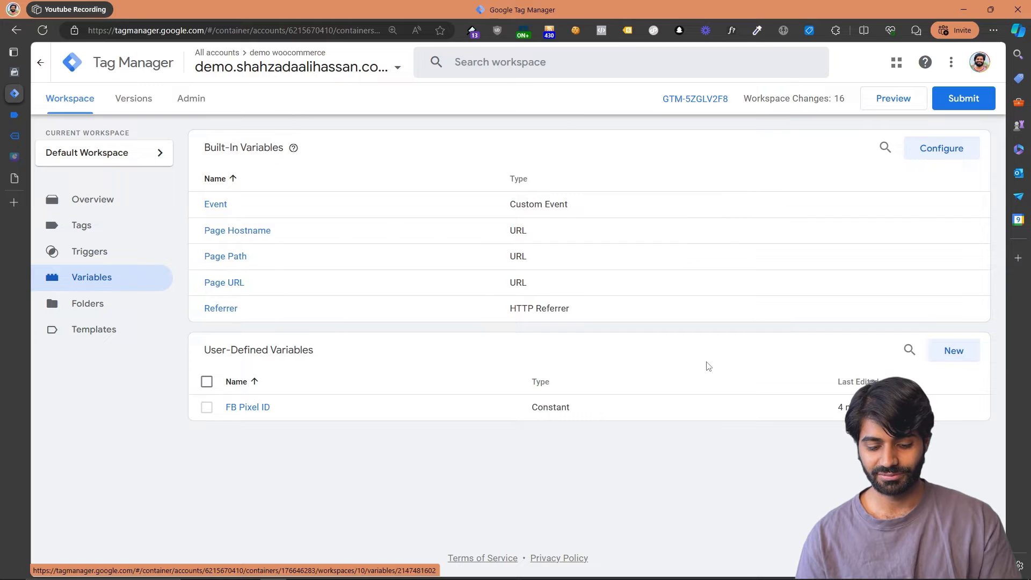
pyautogui.click(957, 351)
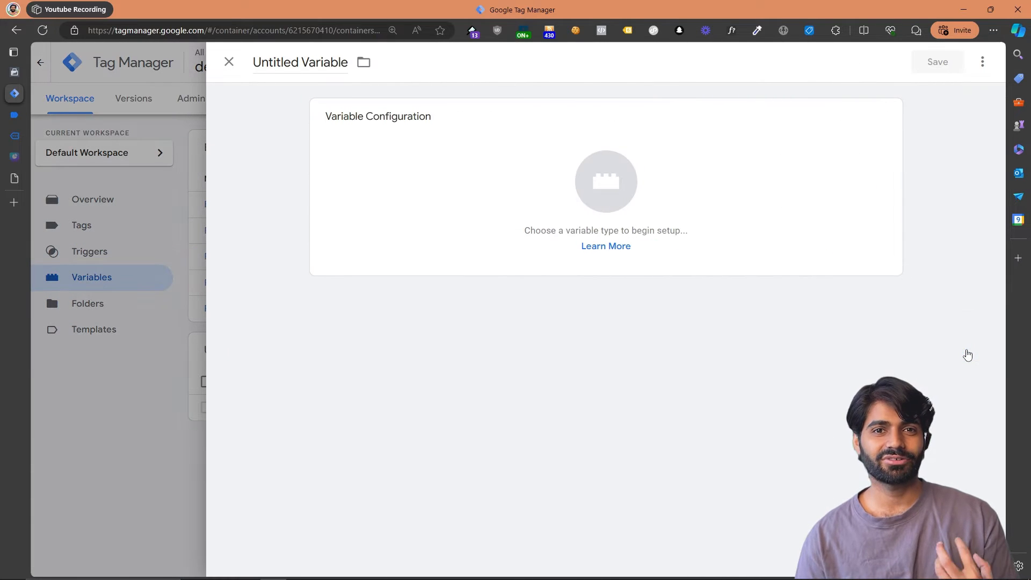
pyautogui.click(836, 244)
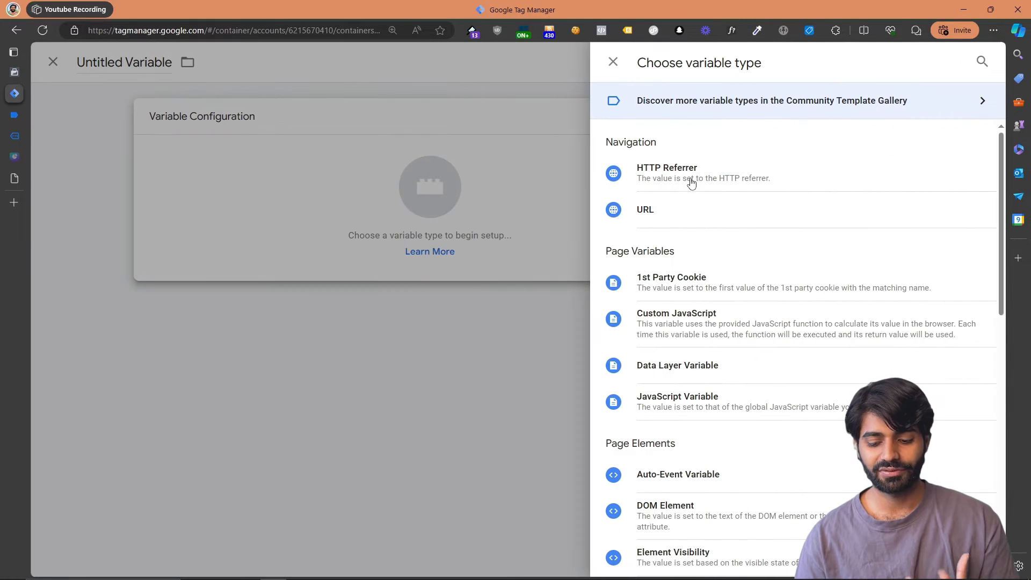
pyautogui.click(676, 371)
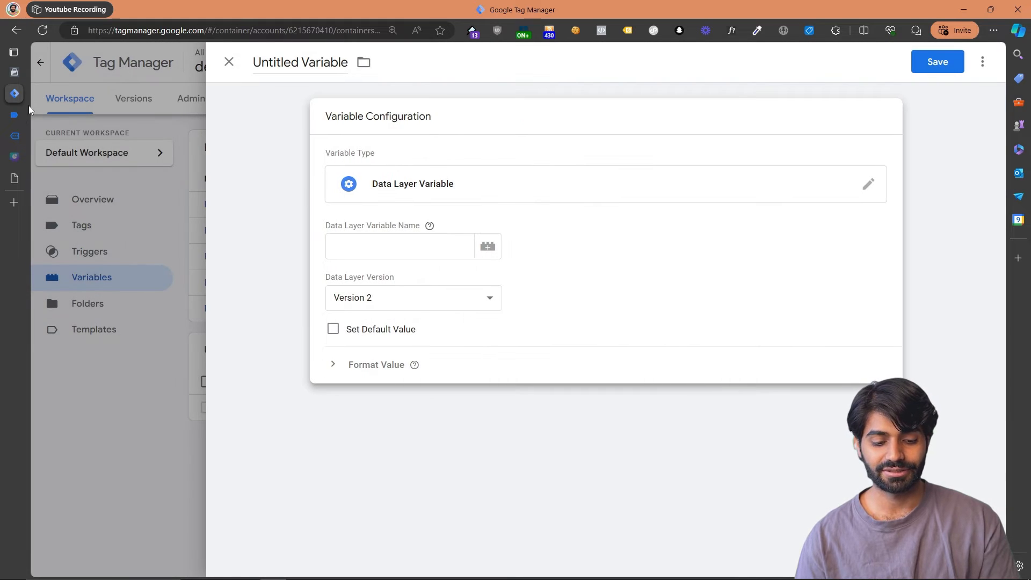
# - Examine the ecommerce object of the add_to_cart data layer push in Tag Assistant to see how its keys are nested
pyautogui.click(14, 115)
pyautogui.moveTo(304, 266); pyautogui.dragTo(253, 465)
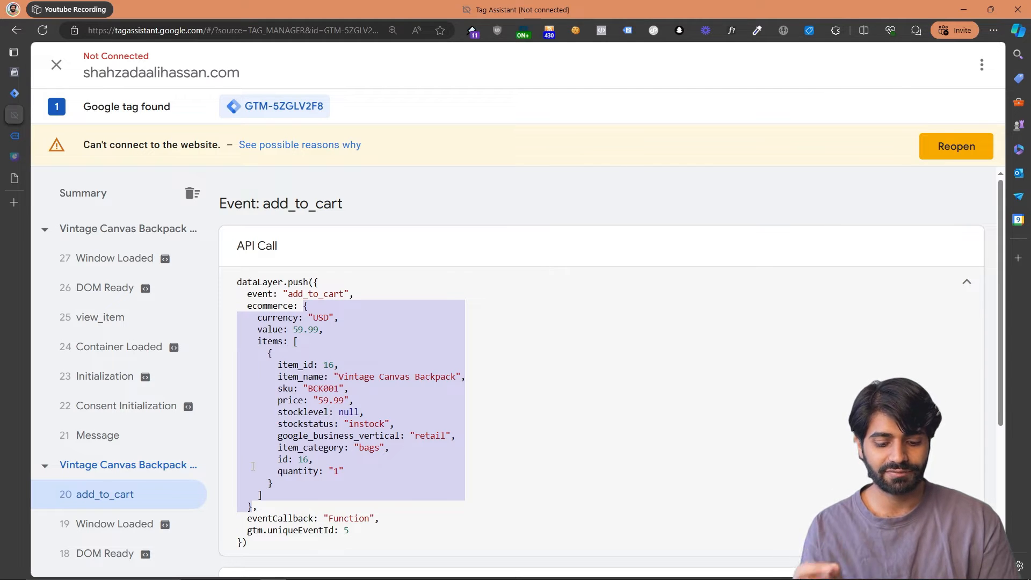
pyautogui.click(253, 466)
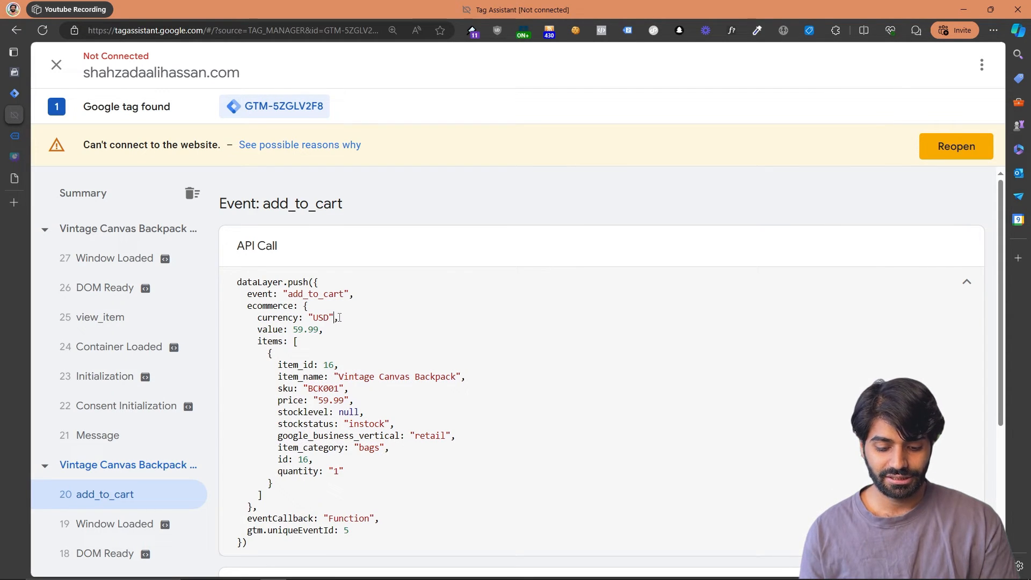
pyautogui.moveTo(333, 317); pyautogui.dragTo(276, 493)
# - Back in Google Tag Manager, set the untitled variable's Data Layer Variable Name to ecommerce.value
pyautogui.moveTo(14, 137)
pyautogui.click(32, 93)
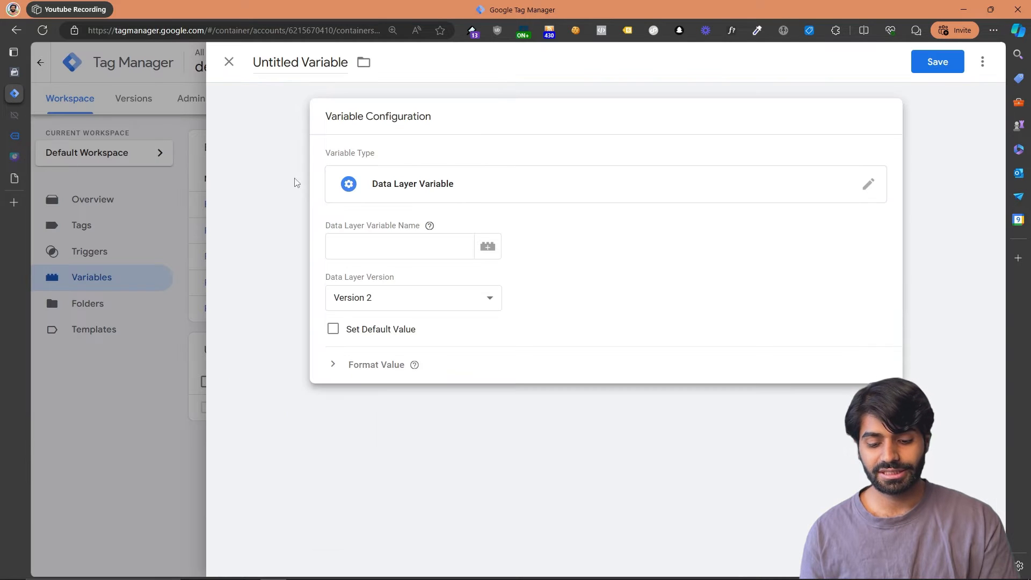
pyautogui.click(353, 244)
pyautogui.write('eco')
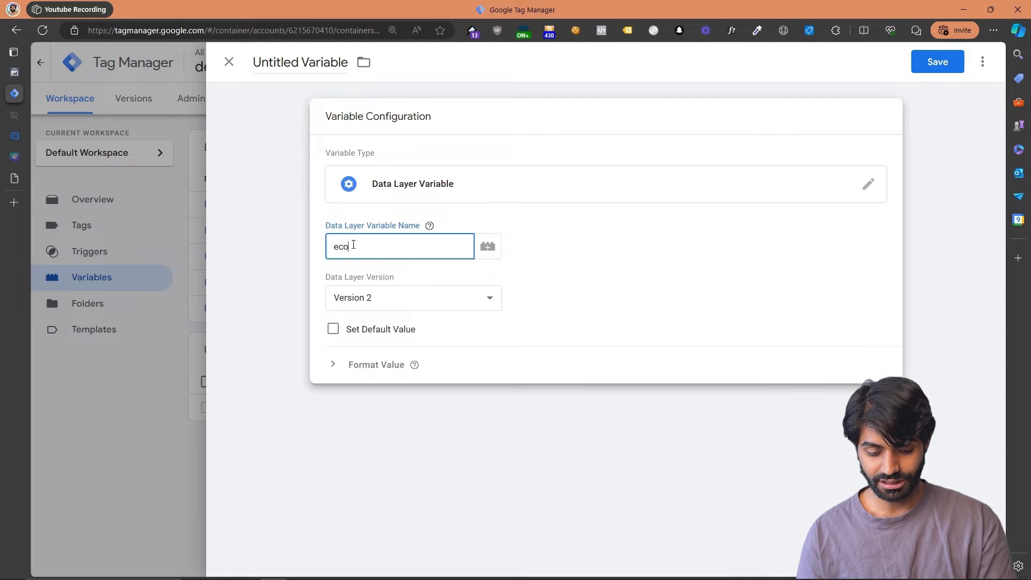
pyautogui.write('mmerce.value')
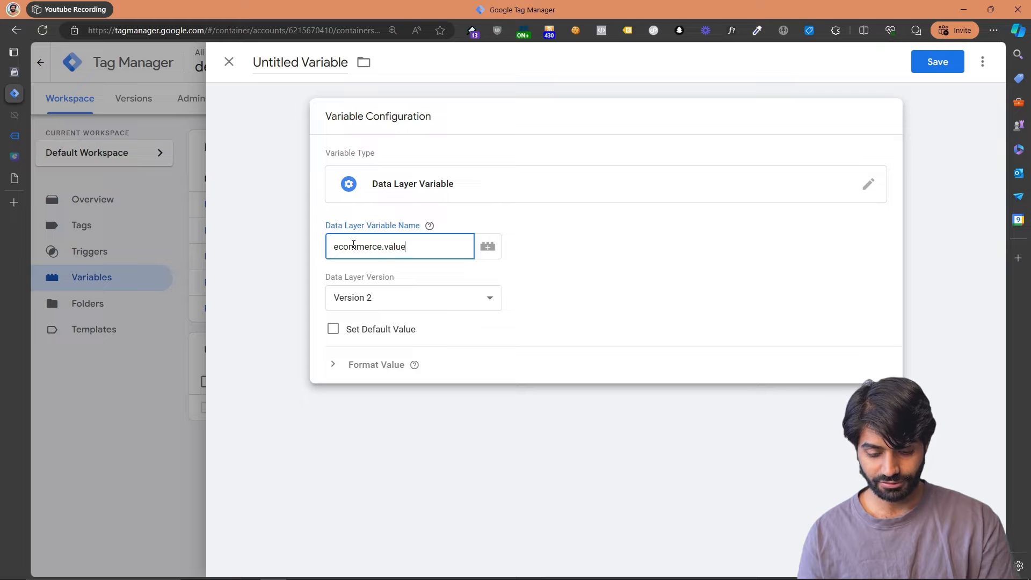
# - Name the variable "DLV ecommerce.value" and save it
pyautogui.hotkey('ctrl', 'a')
pyautogui.hotkey('ctrl', 'c')
pyautogui.click(288, 63)
pyautogui.write('DLV')
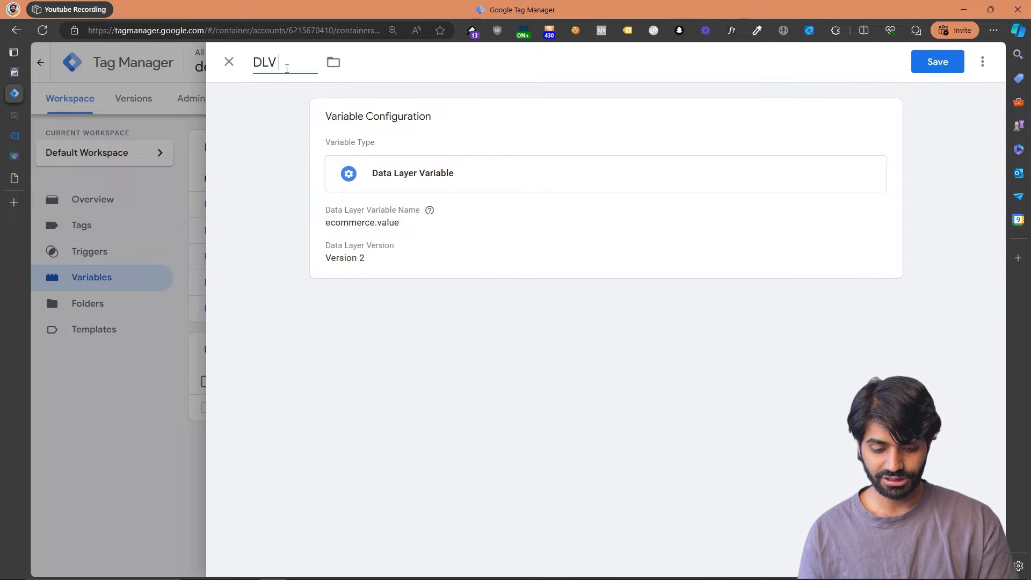
pyautogui.hotkey('ctrl', 'v')
pyautogui.click(937, 73)
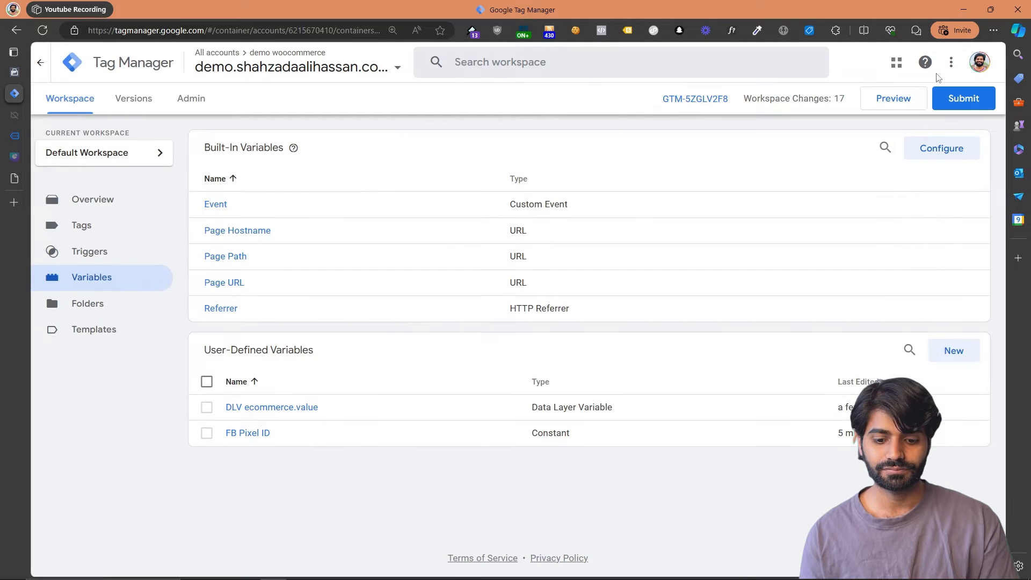
# - Start another Data Layer Variable and set its Data Layer Variable Name to ecommerce.item
pyautogui.click(968, 346)
pyautogui.click(611, 125)
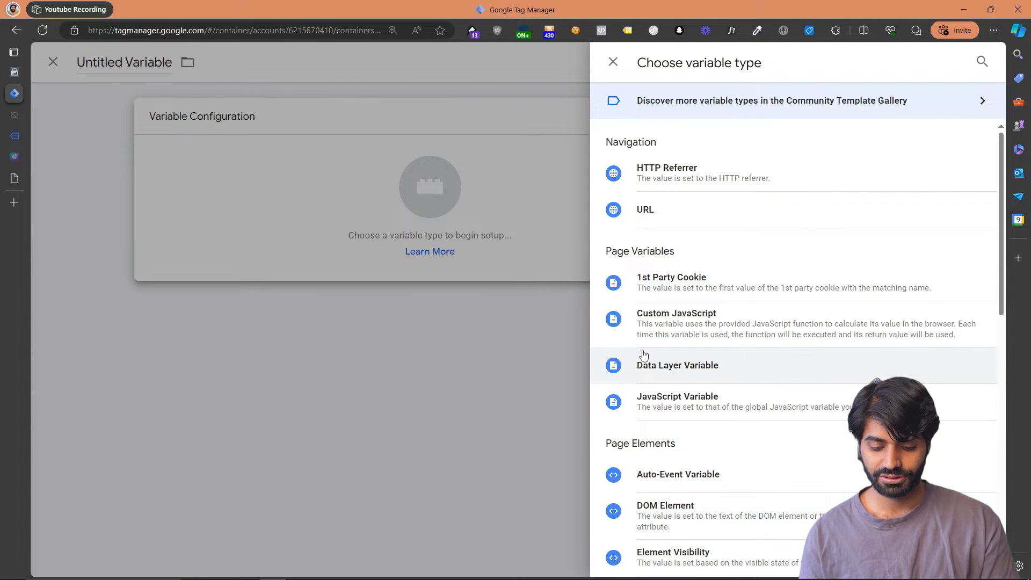
pyautogui.click(644, 363)
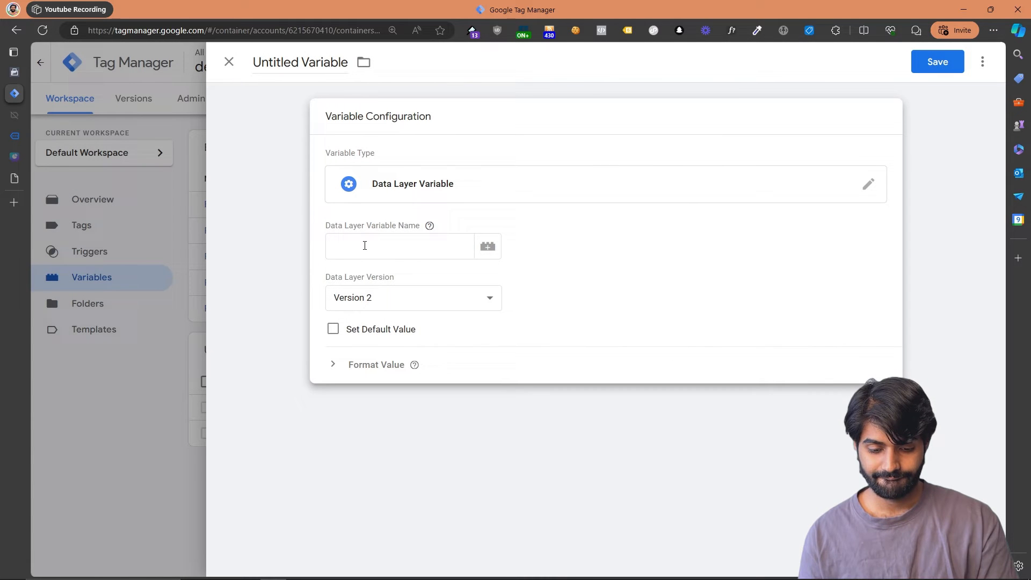
pyautogui.click(364, 246)
pyautogui.hotkey('ctrl', 'v')
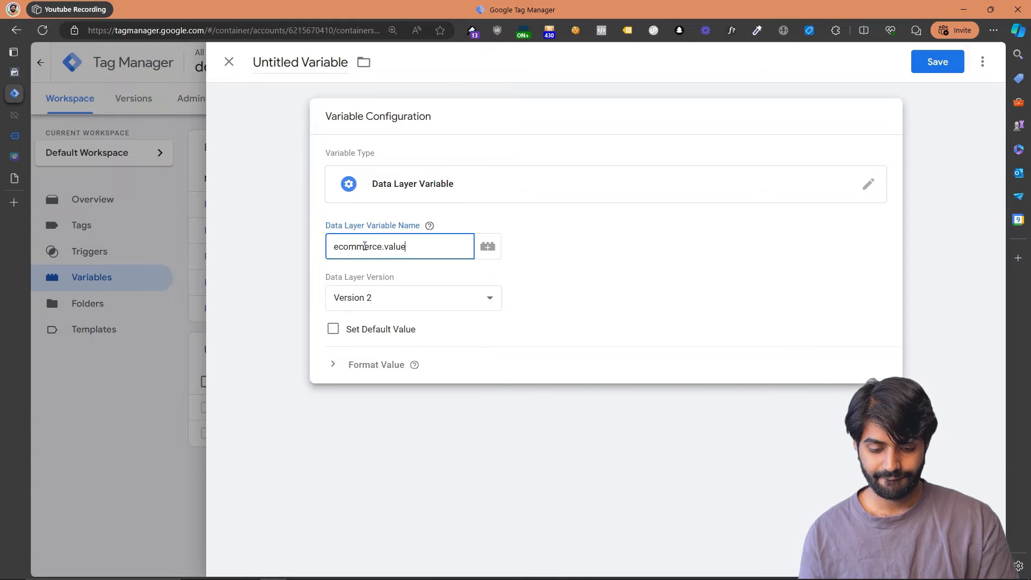
pyautogui.press('BackSpace')
pyautogui.press('BackSpace')
pyautogui.press('BackSpace')
pyautogui.press('BackSpace')
pyautogui.press('BackSpace')
pyautogui.write('item')
# - Name the new variable "DLV ecommerce.item" and save it
pyautogui.hotkey('ctrl', 'a')
pyautogui.hotkey('ctrl', 'c')
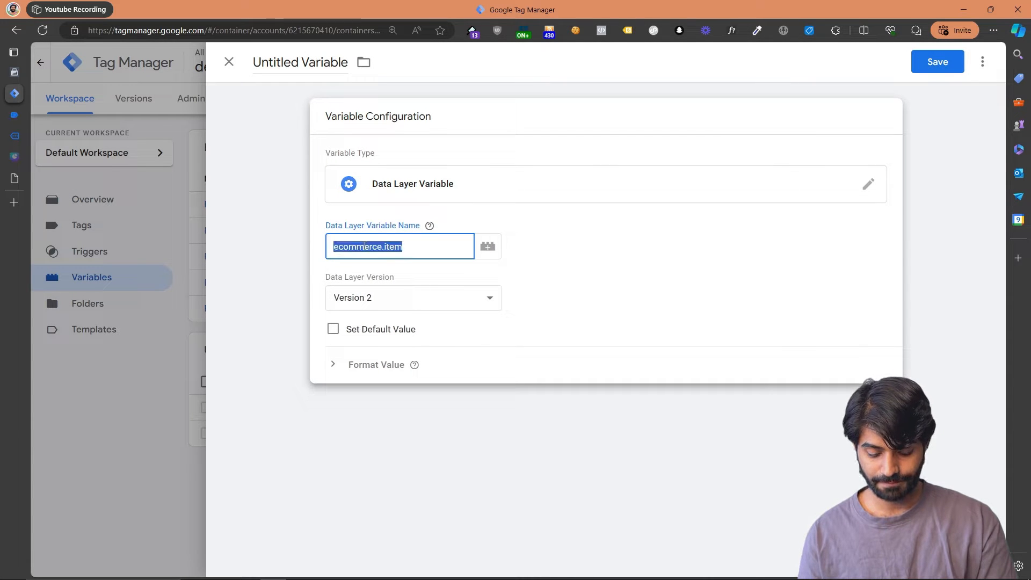
pyautogui.click(287, 74)
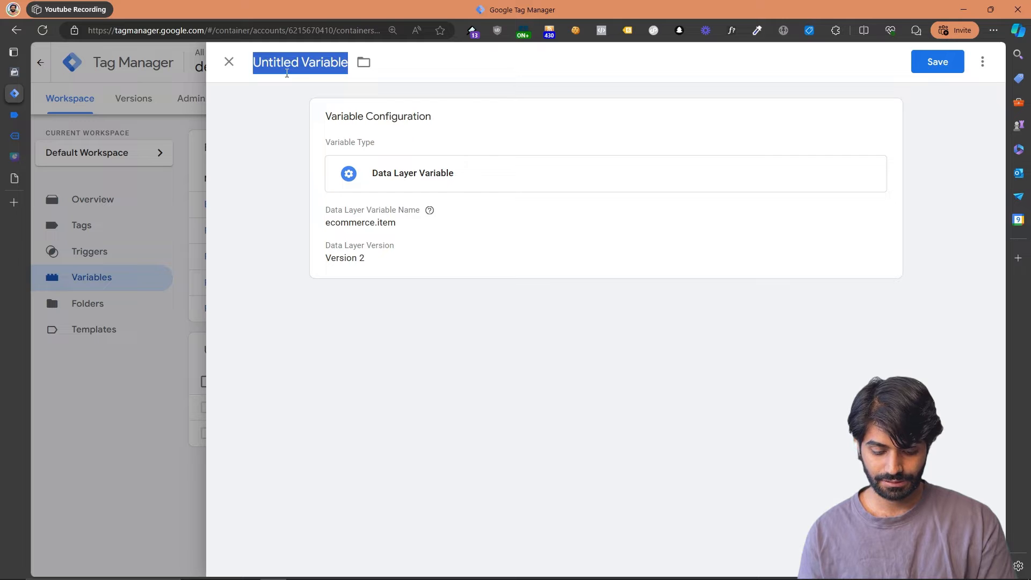
pyautogui.write('DLV')
pyautogui.hotkey('ctrl', 'v')
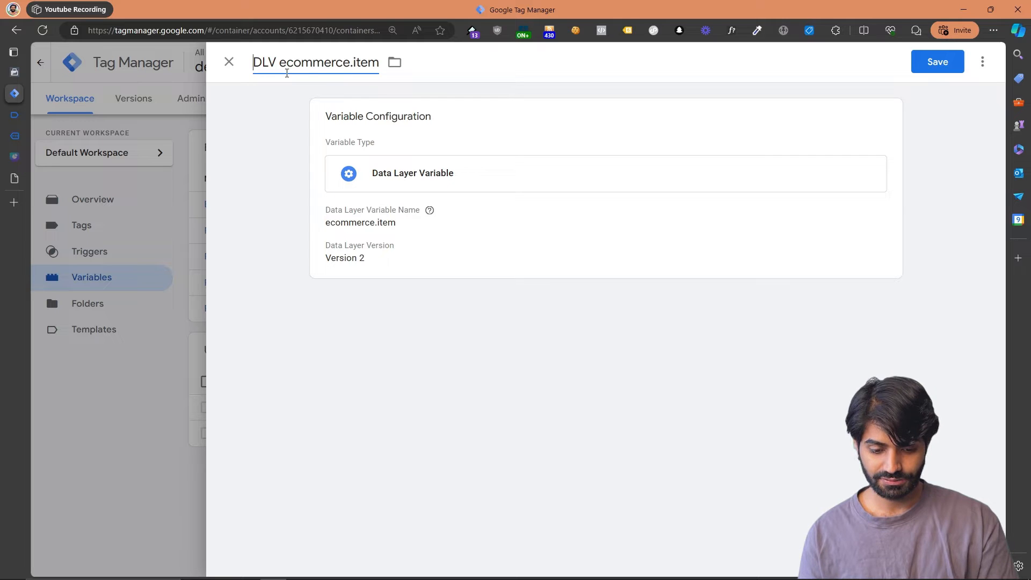
pyautogui.click(939, 71)
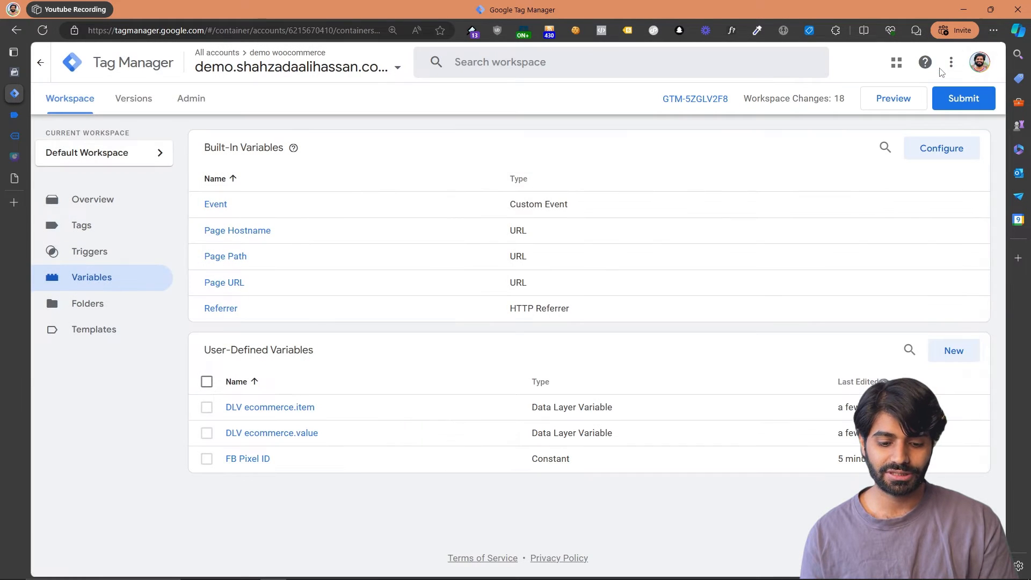
# - Start a third Data Layer Variable and set its Data Layer Variable Name to ecommerce.currency
pyautogui.click(951, 351)
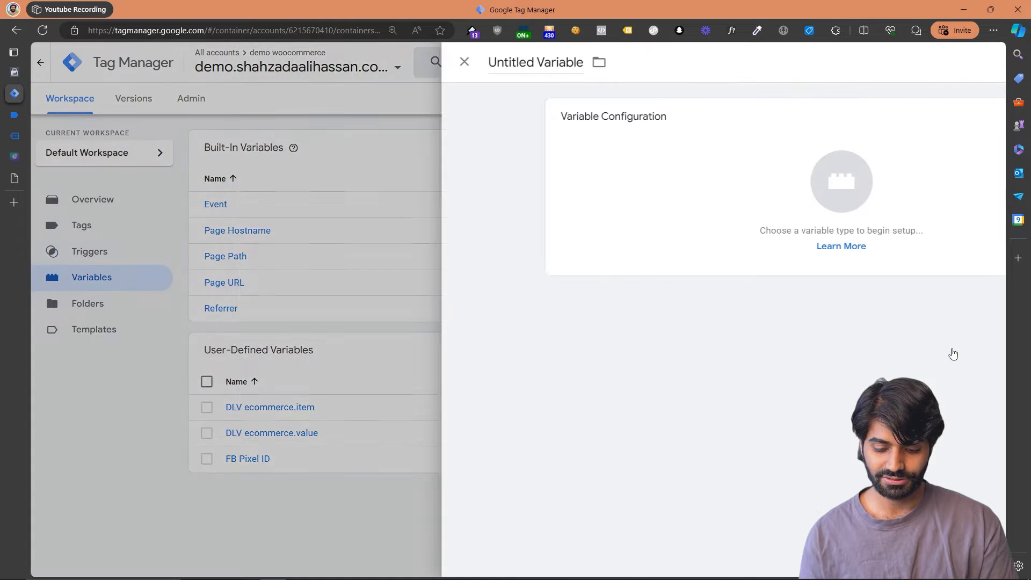
pyautogui.click(653, 172)
pyautogui.click(691, 370)
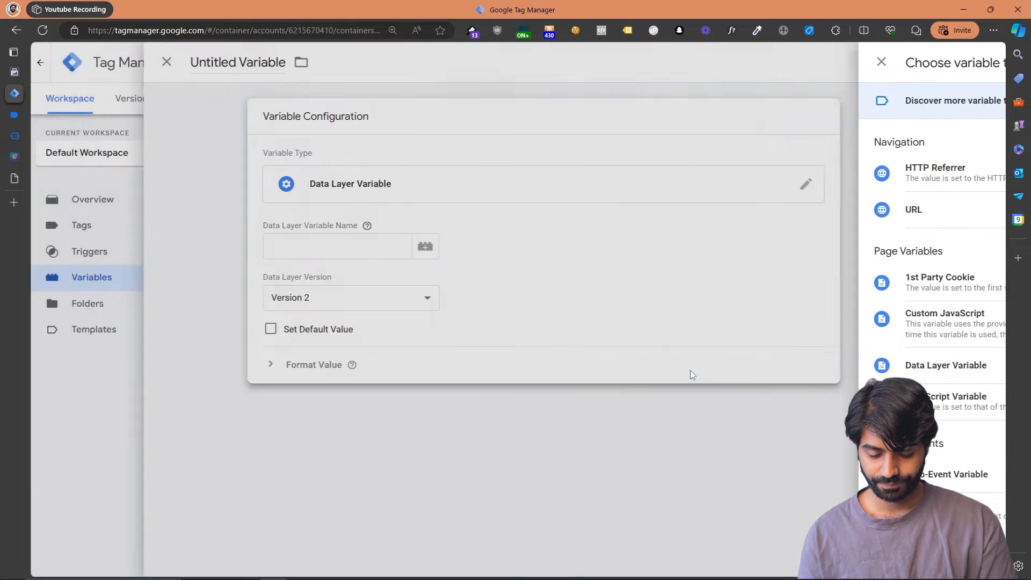
pyautogui.click(441, 253)
pyautogui.hotkey('ctrl', 'v')
pyautogui.press('BackSpace')
pyautogui.press('BackSpace')
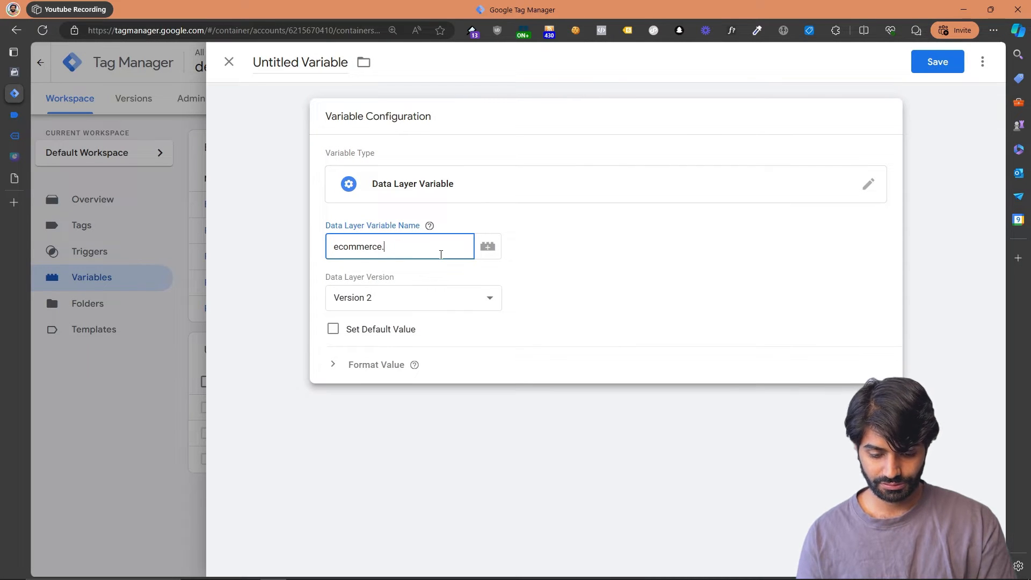
pyautogui.write('currency')
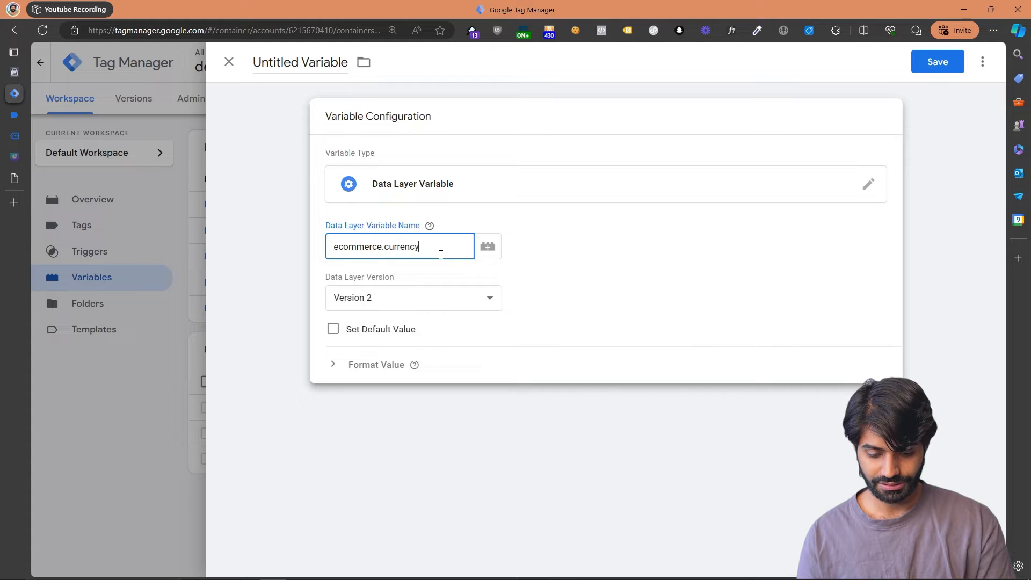
# - Name this variable "DLV ecommerce.currency" and save it
pyautogui.hotkey('ctrl', 'a')
pyautogui.hotkey('ctrl', 'c')
pyautogui.click(322, 61)
pyautogui.hotkey('ctrl', 'a')
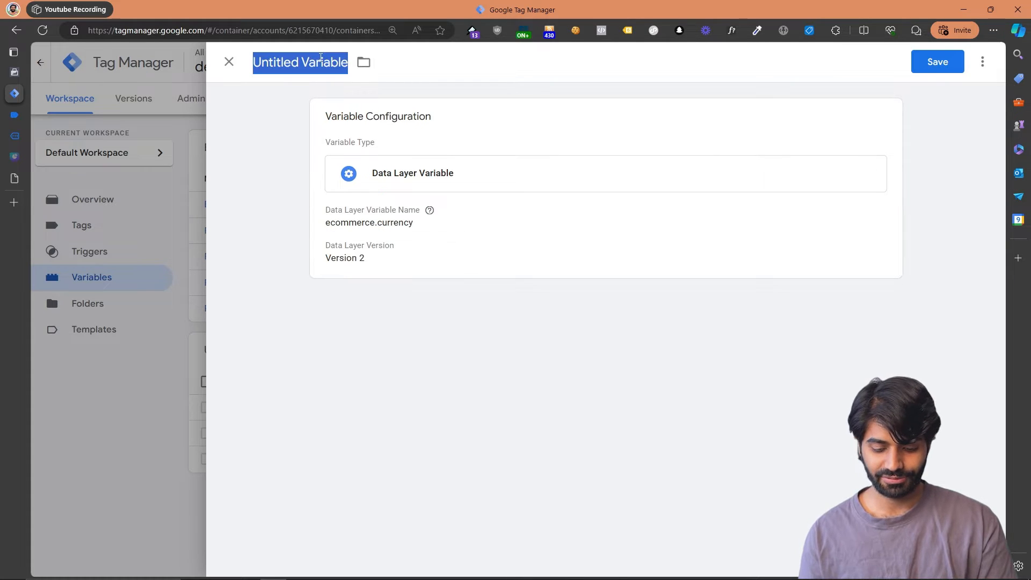
pyautogui.write('DLV')
pyautogui.hotkey('ctrl', 'v')
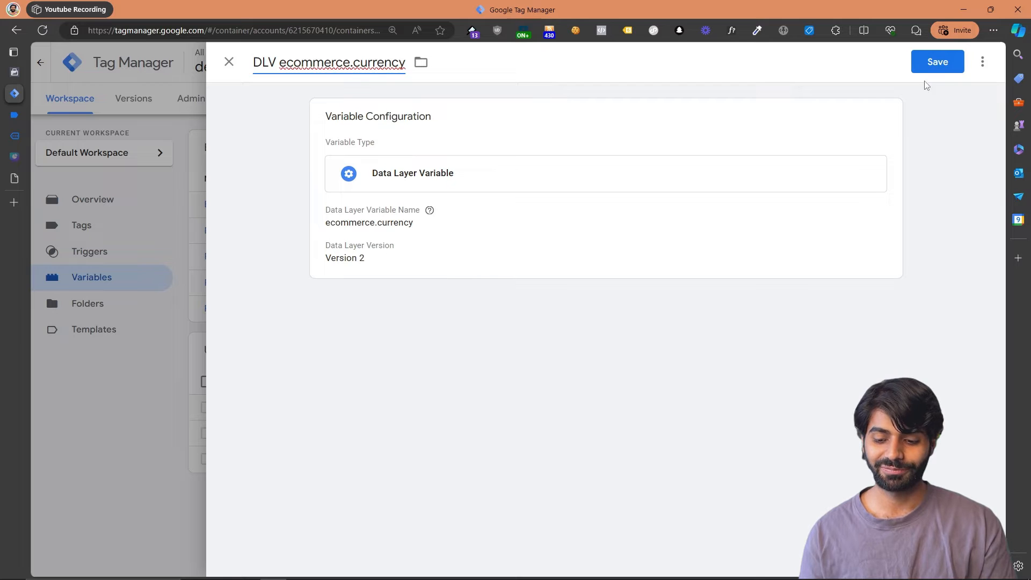
pyautogui.click(941, 69)
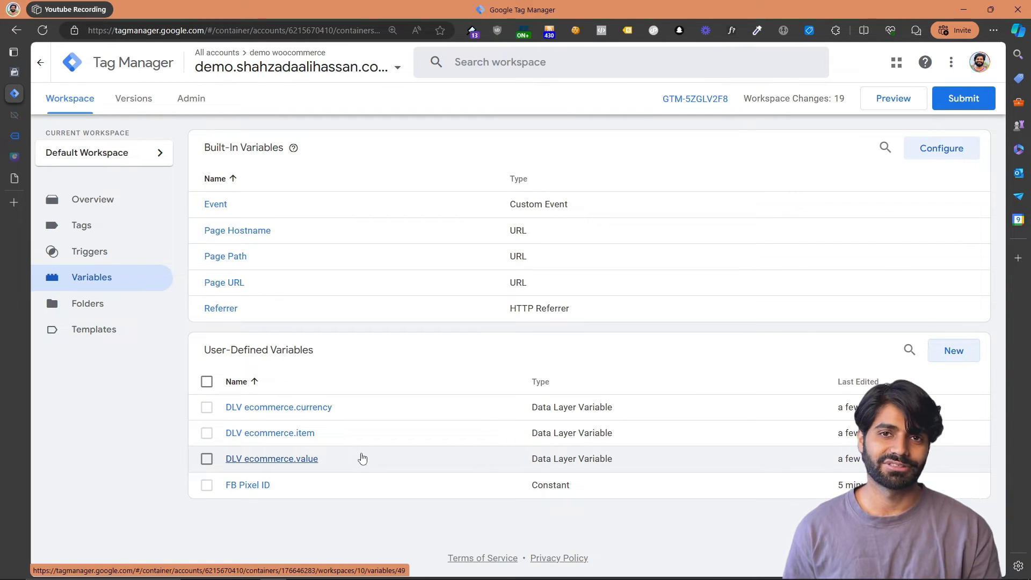
# - Search the gallery of variable templates for "face" and add the Facebook Parameter Generator template to the workspace
pyautogui.click(109, 329)
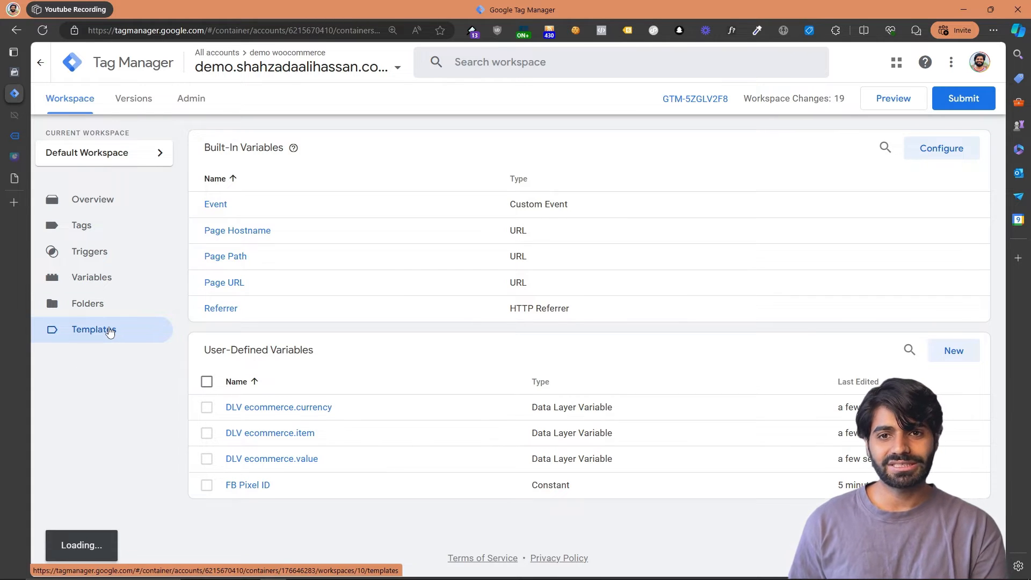
pyautogui.click(868, 252)
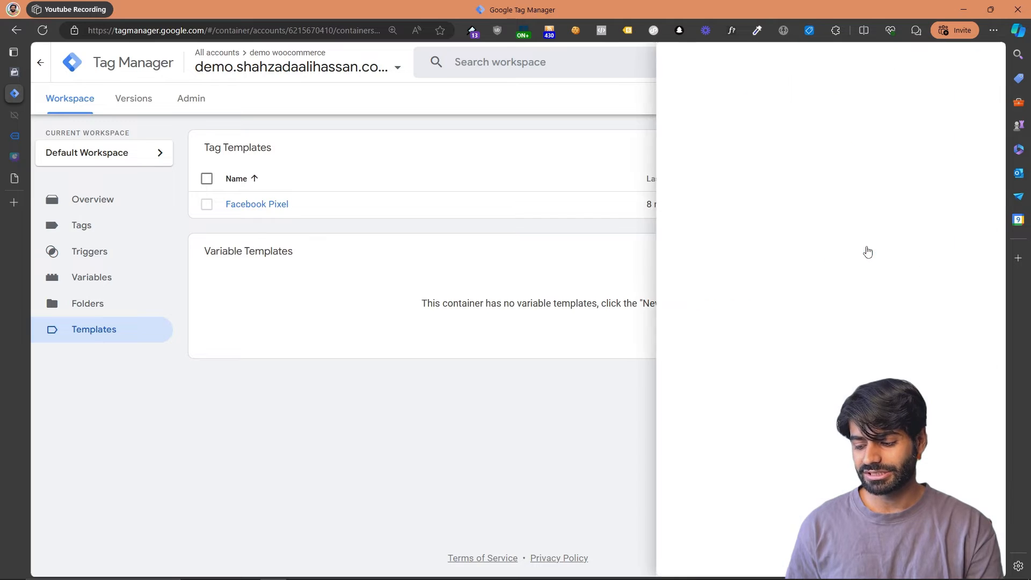
pyautogui.click(976, 73)
pyautogui.write('fa')
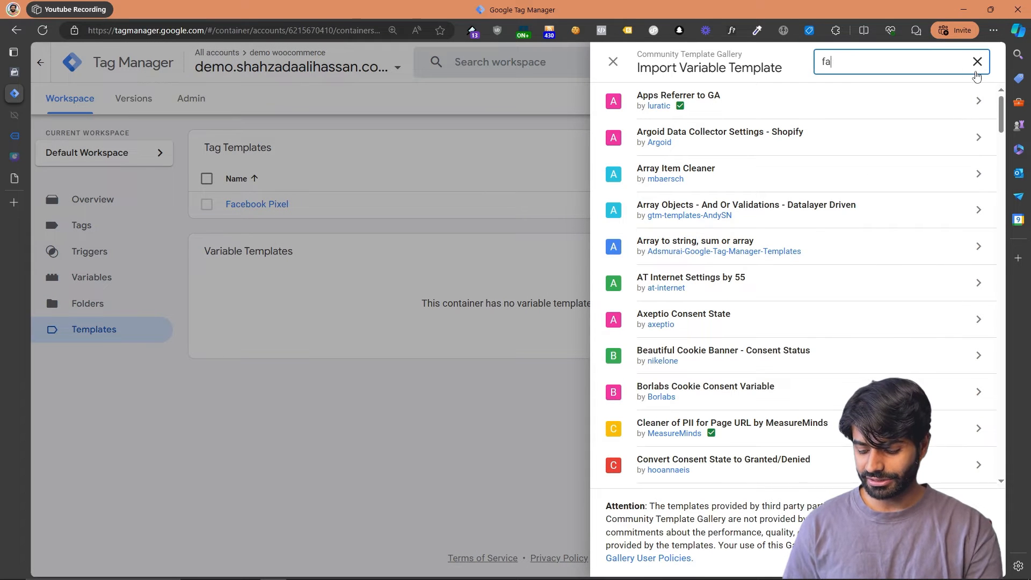
pyautogui.write('ce')
pyautogui.click(874, 106)
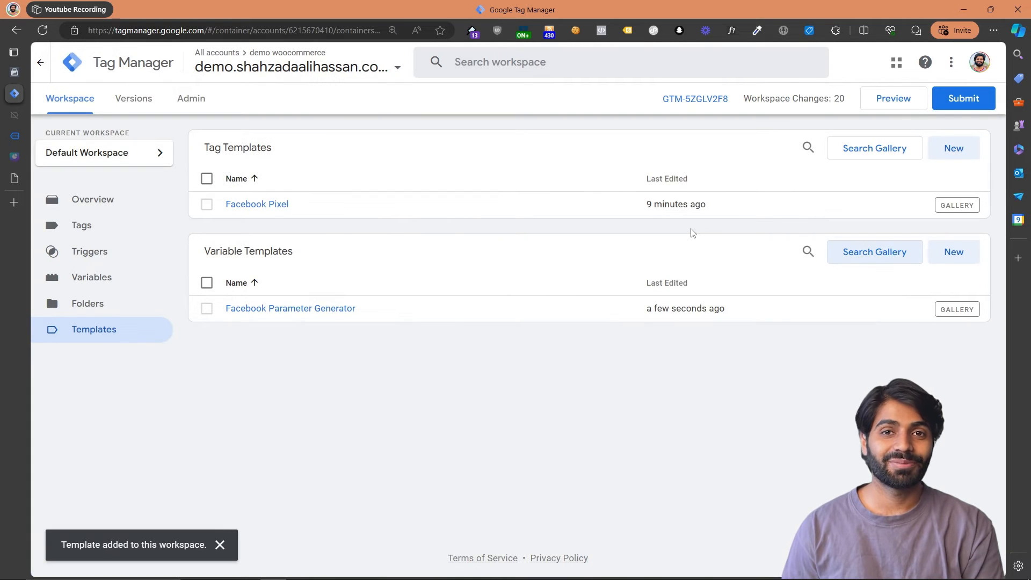
# - Start a new user-defined variable of the Facebook Parameter Generator type
pyautogui.click(61, 290)
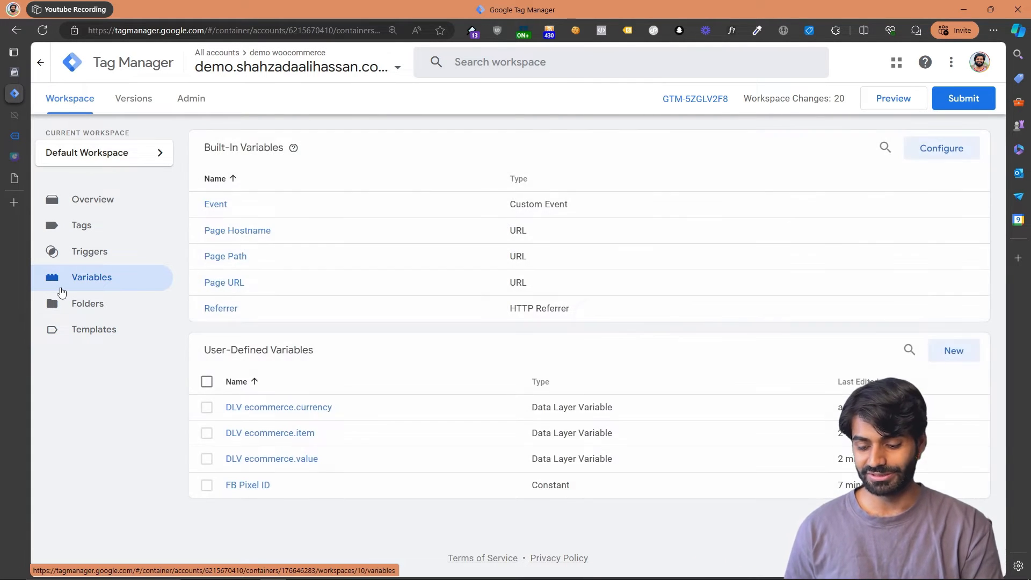
pyautogui.click(954, 352)
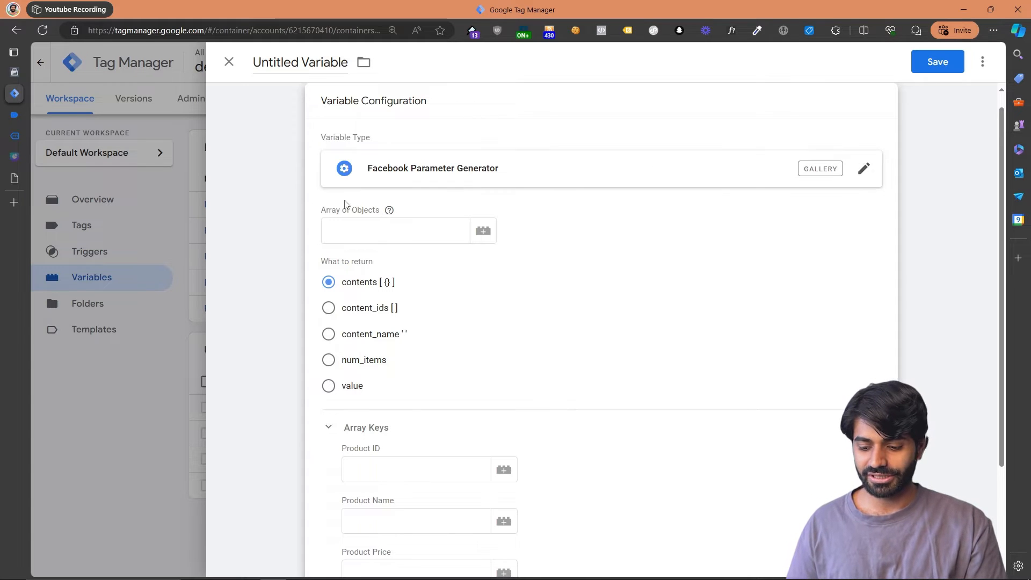
pyautogui.click(389, 226)
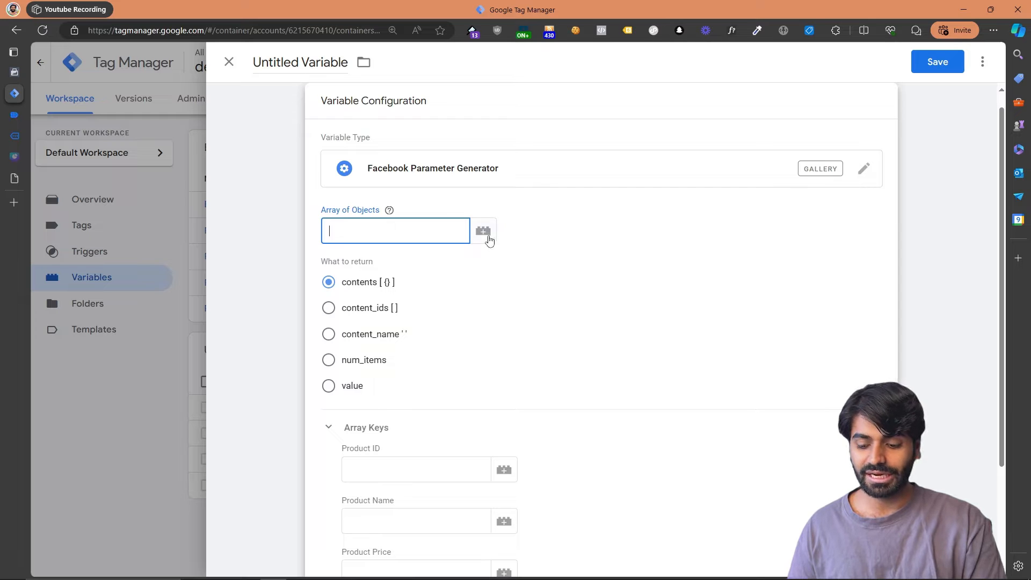
pyautogui.scroll(-1, 488, 237)
pyautogui.scroll(-1, 467, 357)
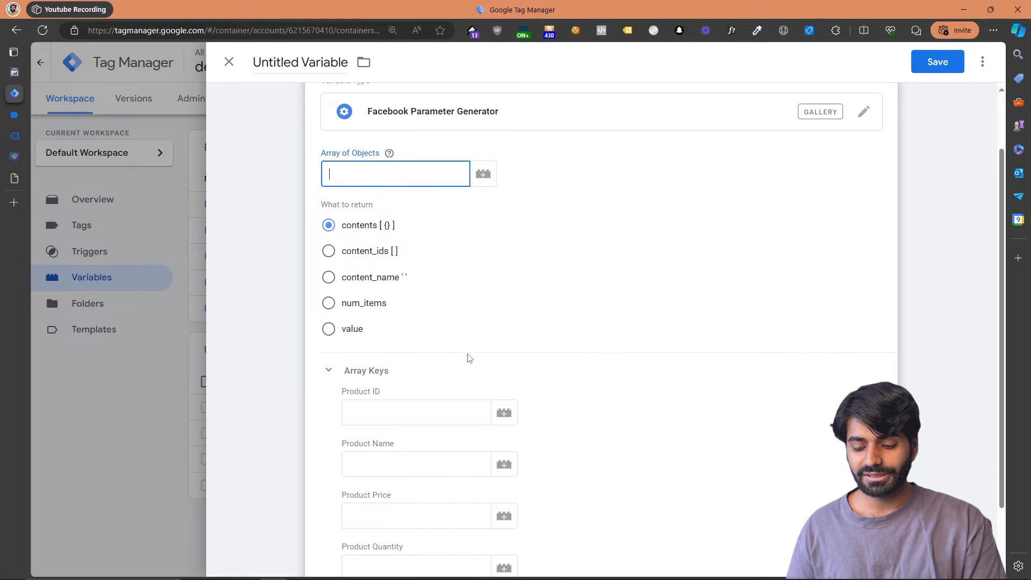
pyautogui.scroll(-2, 418, 501)
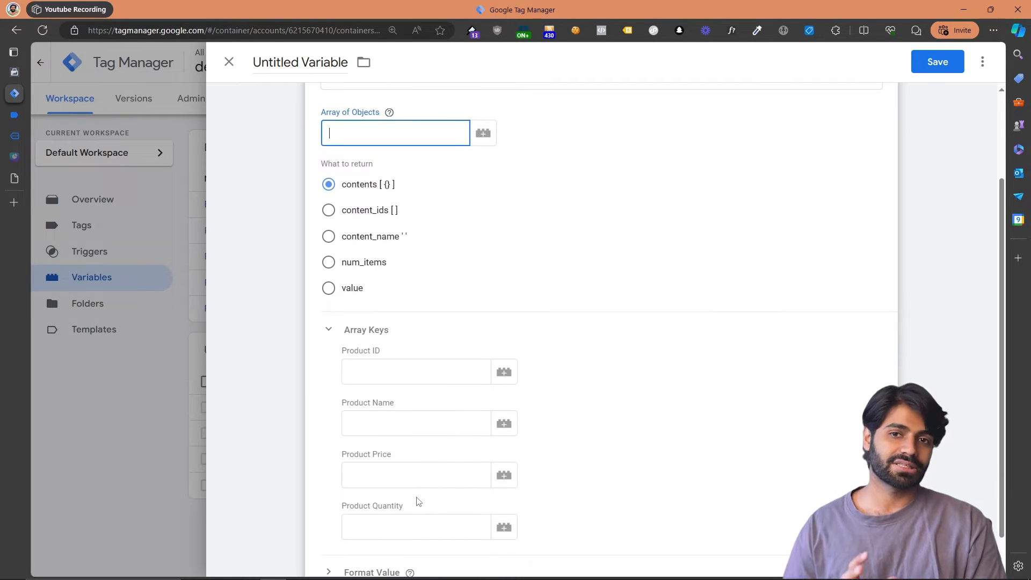
pyautogui.scroll(3, 411, 408)
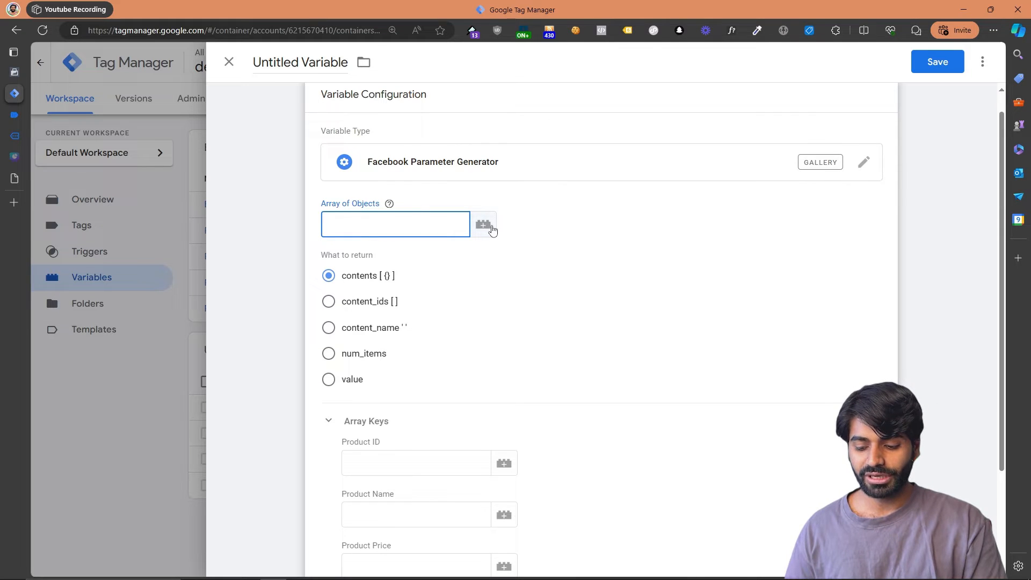
# - Check the add_to_cart items array in Tag Assistant and set the variable's Array of Objects to {{DLV ecommerce.item}}
pyautogui.click(19, 117)
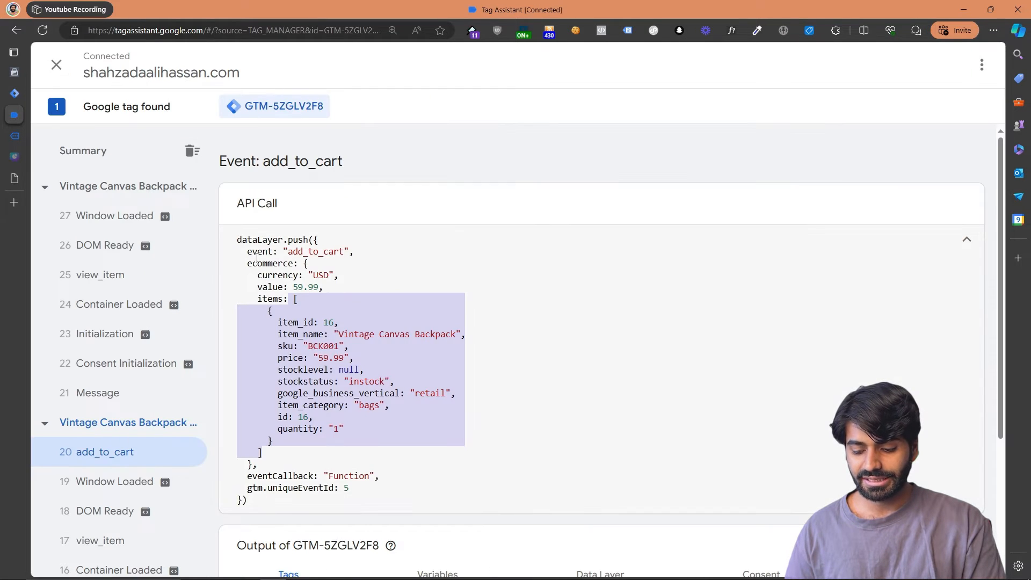
pyautogui.click(14, 93)
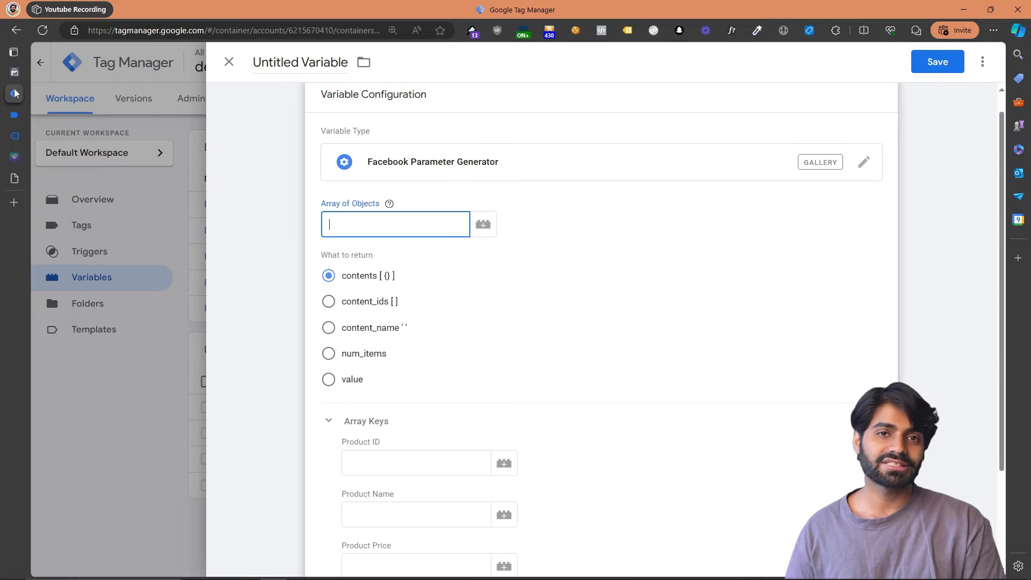
pyautogui.click(483, 224)
pyautogui.click(478, 155)
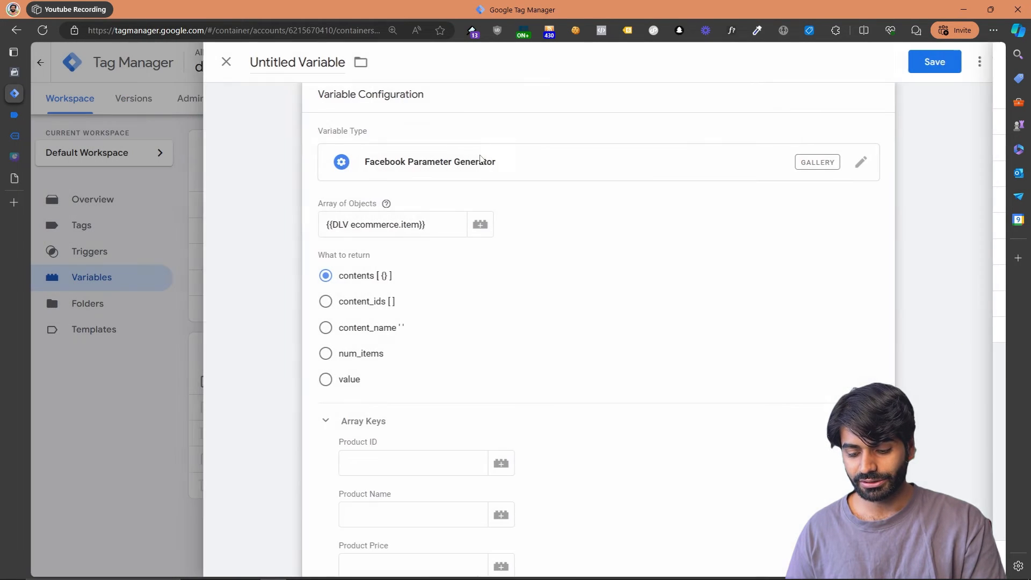
# - Copy the key item_id from the add_to_cart event in Tag Assistant into the variable's Product ID array key
pyautogui.scroll(-1, 475, 357)
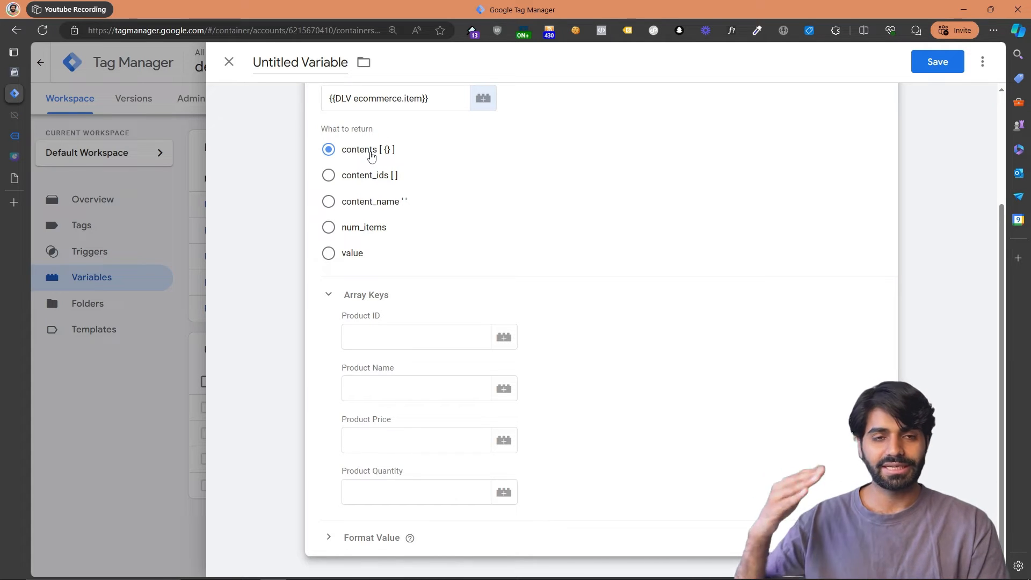
pyautogui.click(379, 343)
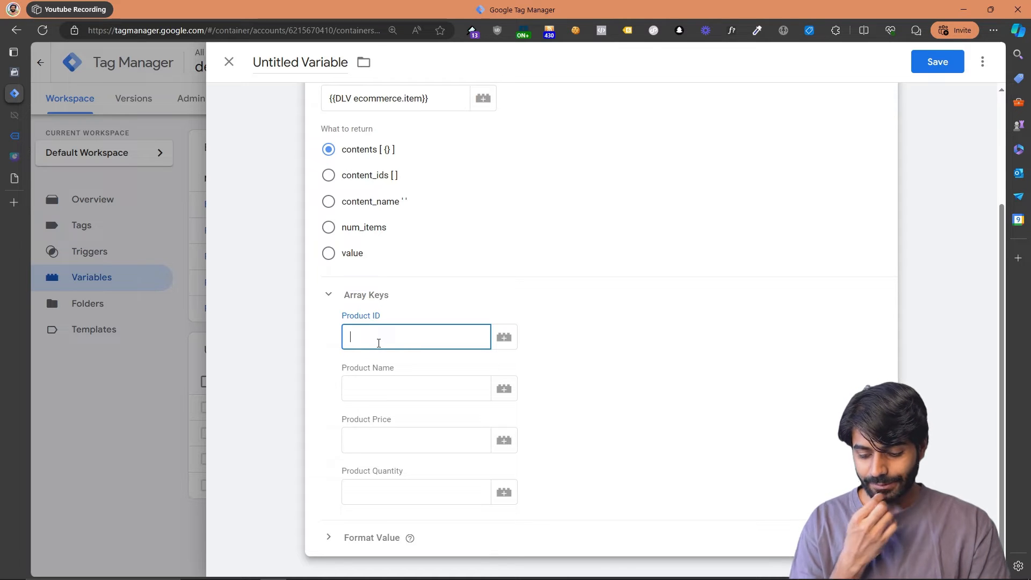
pyautogui.moveTo(14, 94)
pyautogui.click(17, 118)
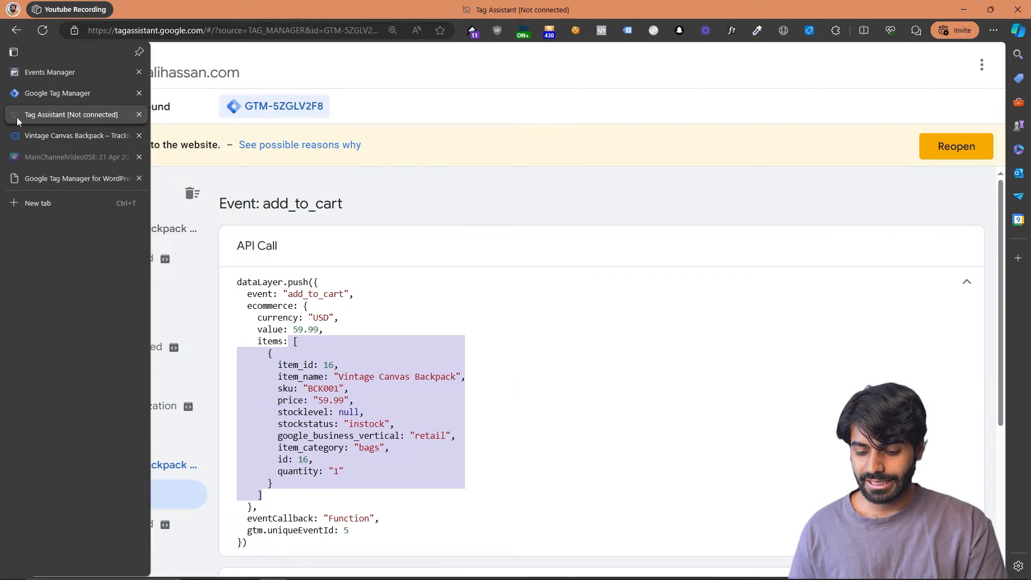
pyautogui.doubleClick(285, 364)
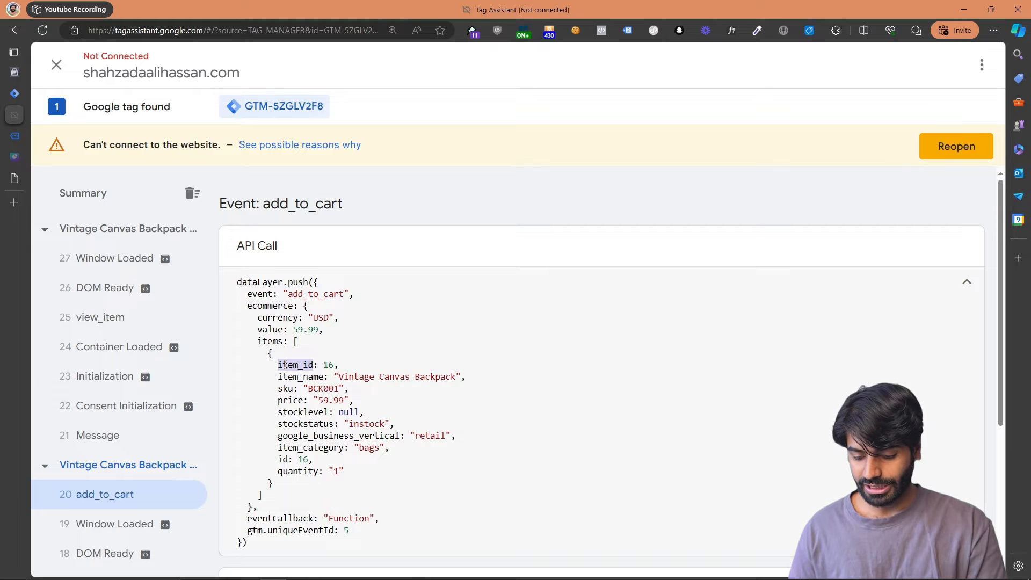
pyautogui.hotkey('ctrl', 'c')
pyautogui.click(14, 93)
pyautogui.hotkey('ctrl', 'v')
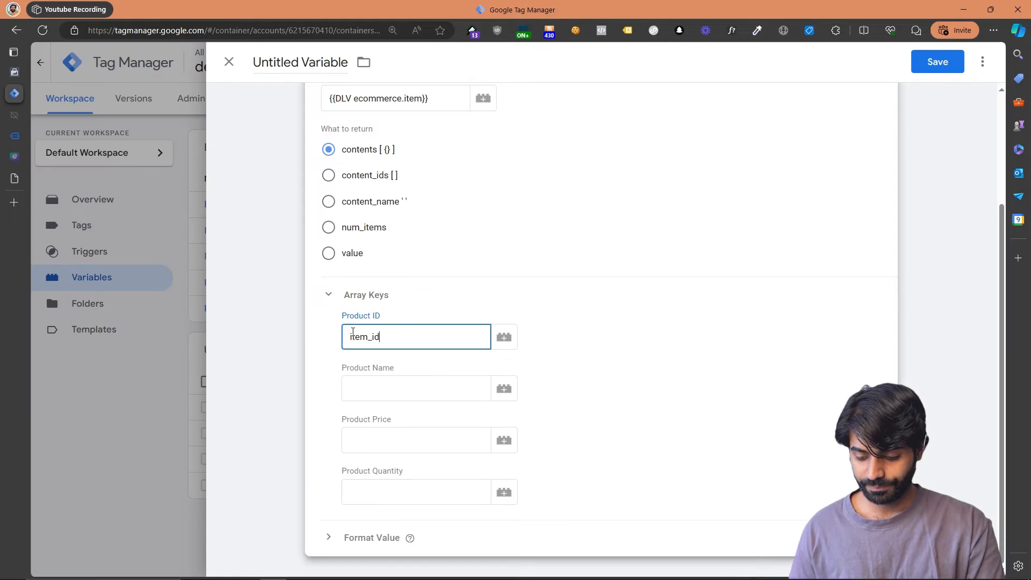
# - Copy the key item_name from the add_to_cart event in Tag Assistant into the Product Name array key
pyautogui.click(14, 116)
pyautogui.doubleClick(295, 378)
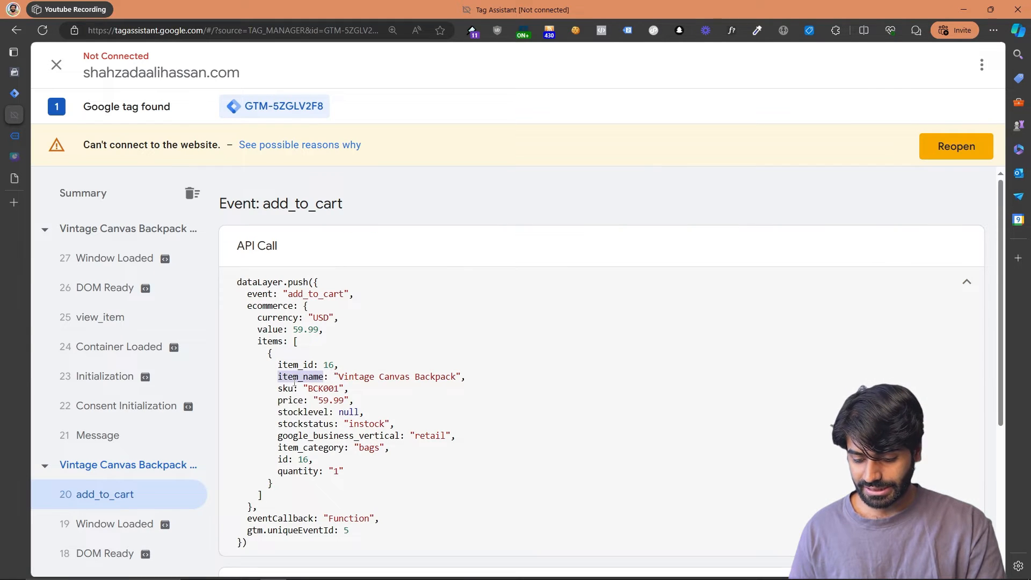
pyautogui.hotkey('ctrl', 'c')
pyautogui.click(15, 94)
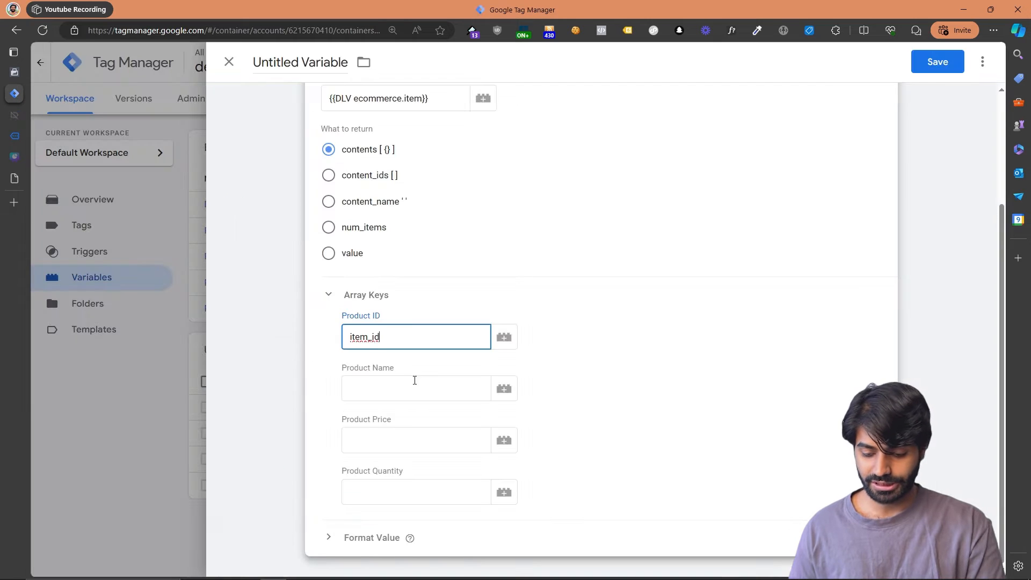
pyautogui.click(401, 387)
pyautogui.hotkey('ctrl', 'v')
# - Copy the key price from the add_to_cart event in Tag Assistant into the Product Price array key
pyautogui.click(14, 116)
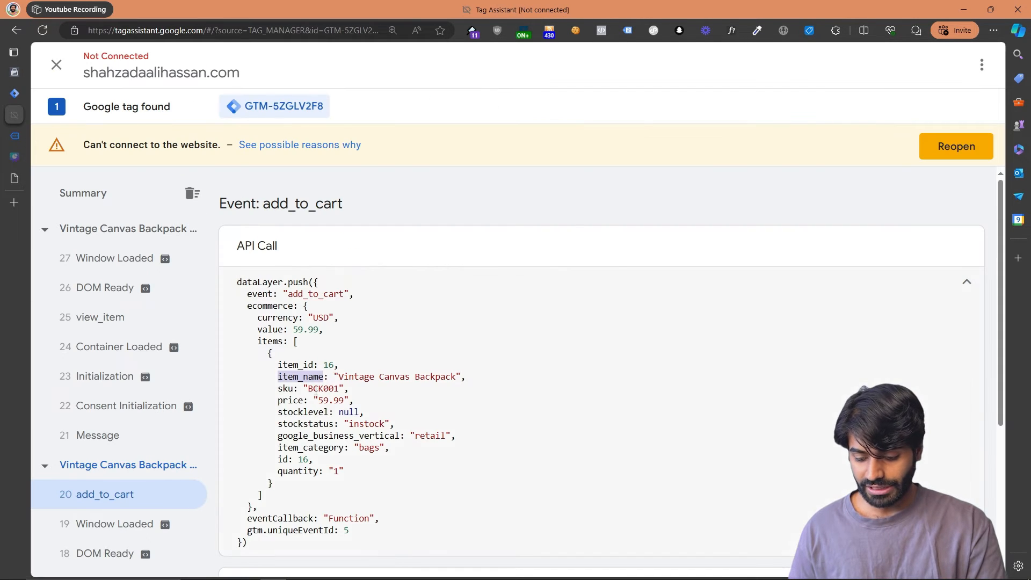
pyautogui.doubleClick(289, 401)
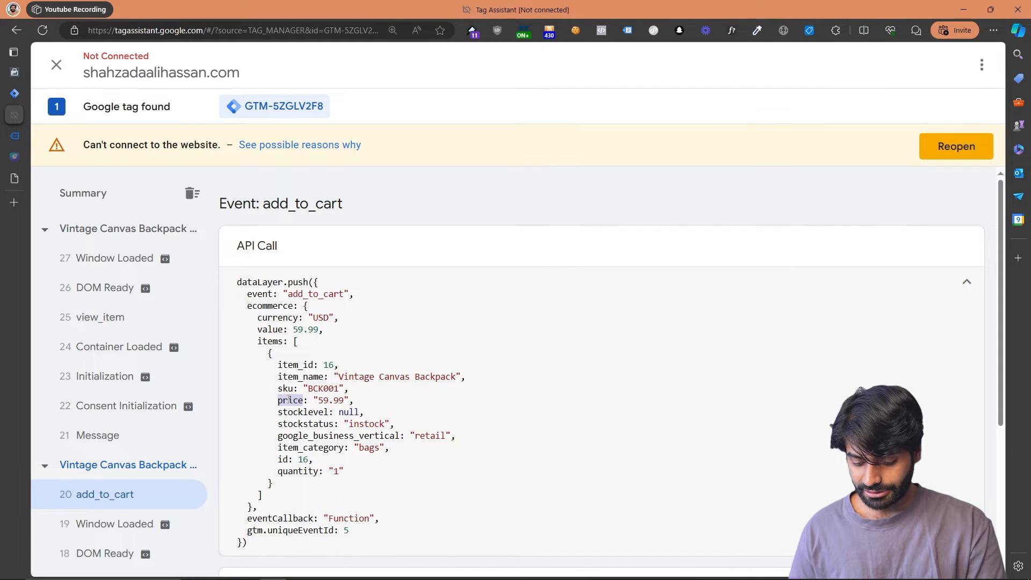
pyautogui.click(15, 93)
pyautogui.click(386, 440)
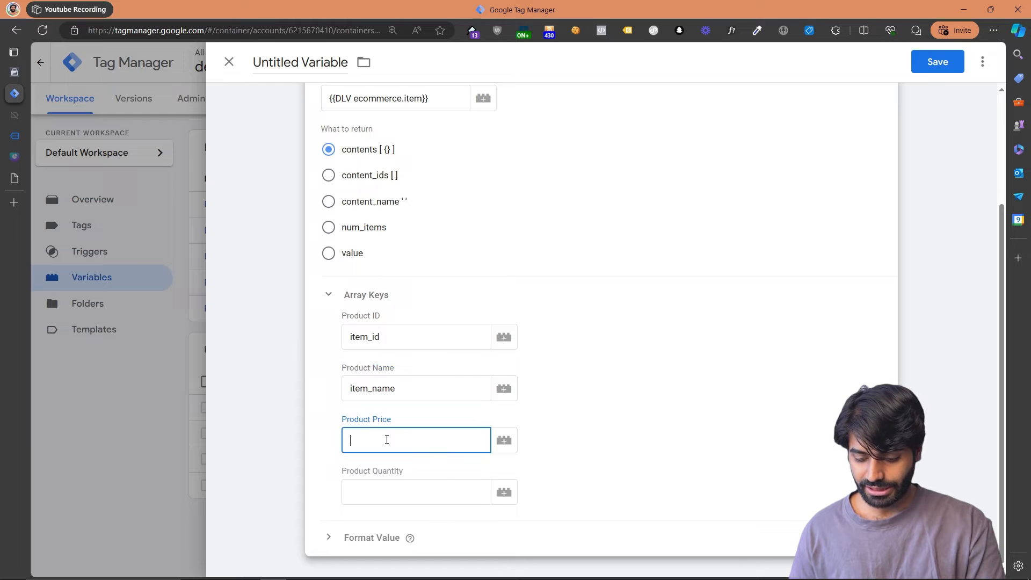
# - Copy the key quantity from the add_to_cart event in Tag Assistant into the Product Quantity array key
pyautogui.click(13, 133)
pyautogui.click(11, 118)
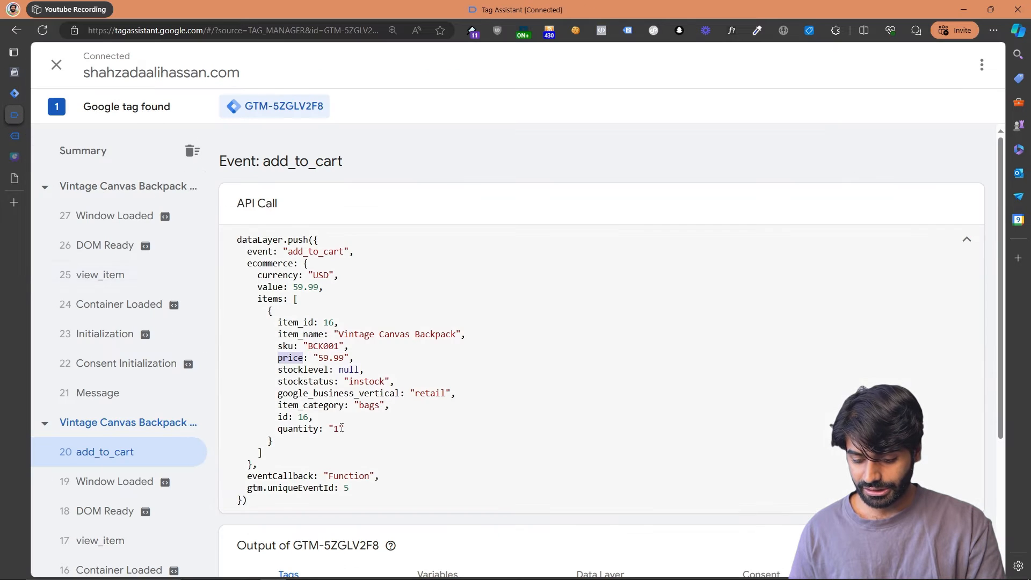
pyautogui.doubleClick(294, 429)
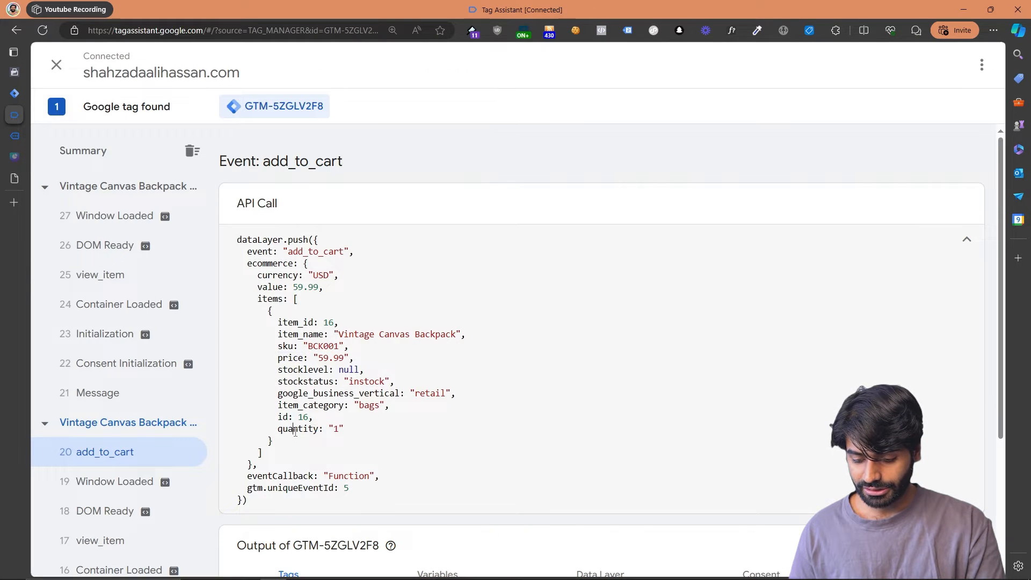
pyautogui.click(13, 94)
pyautogui.click(367, 479)
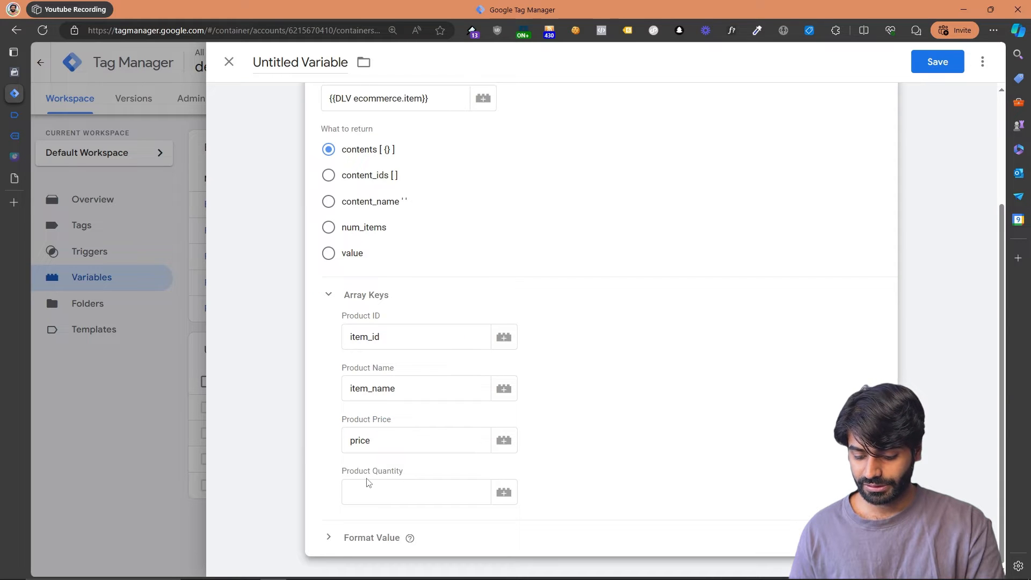
pyautogui.click(366, 484)
pyautogui.hotkey('ctrl', 'v')
# - Name the variable "FPG EI Contents" and save it
pyautogui.scroll(3, 365, 490)
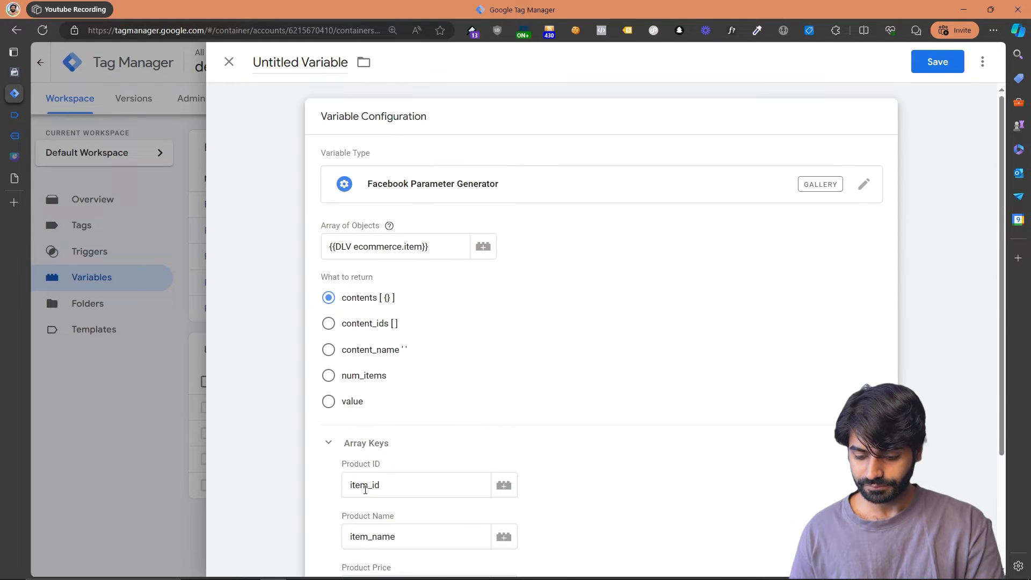
pyautogui.click(276, 63)
pyautogui.write('FPG EI')
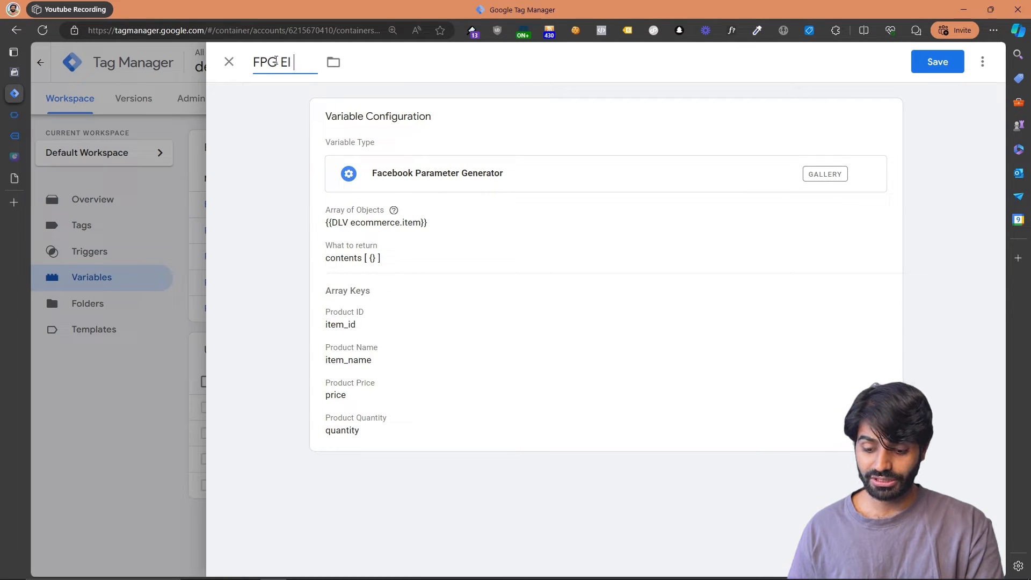
pyautogui.write(' Contents')
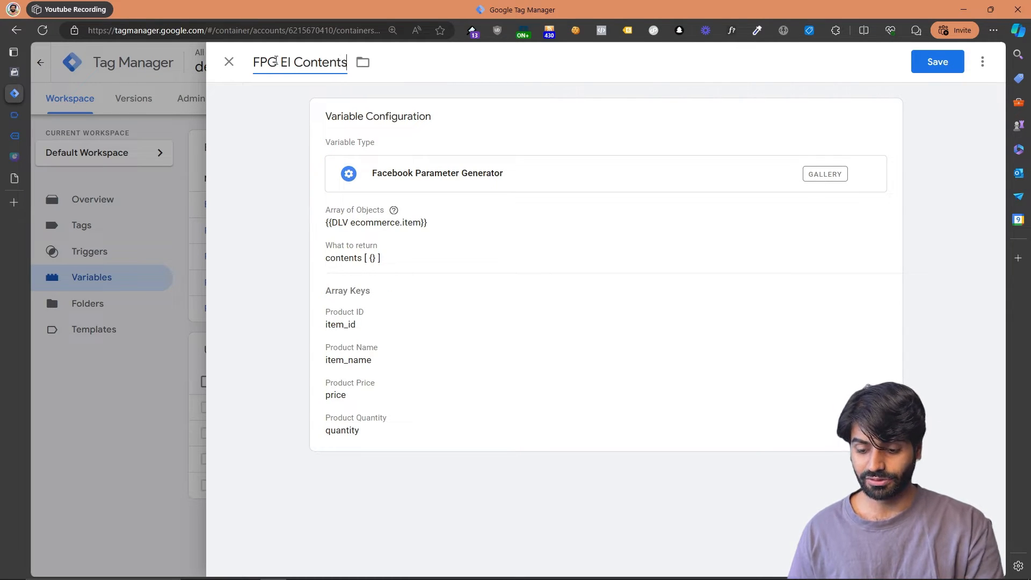
pyautogui.click(938, 62)
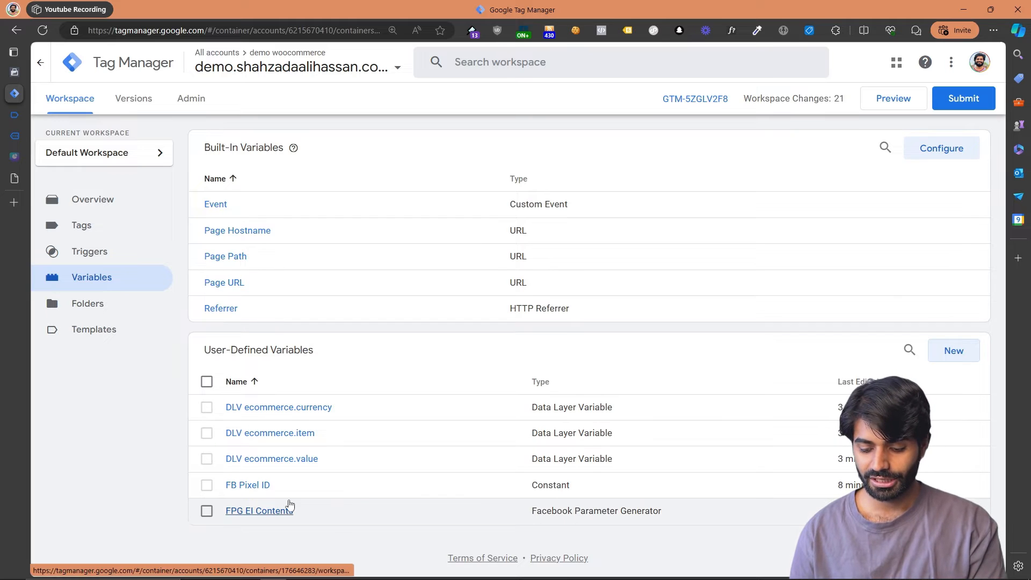
# - Start another Facebook Parameter Generator variable with {{DLV ecommerce.item}} as the Array of Objects and content_ids [ ] as what to return
pyautogui.click(946, 355)
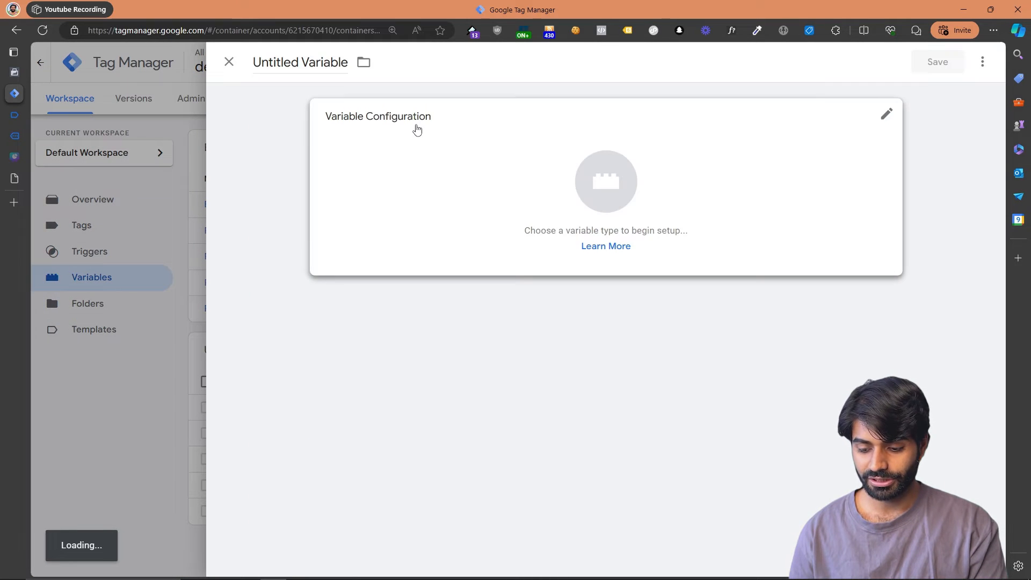
pyautogui.click(417, 129)
pyautogui.click(705, 183)
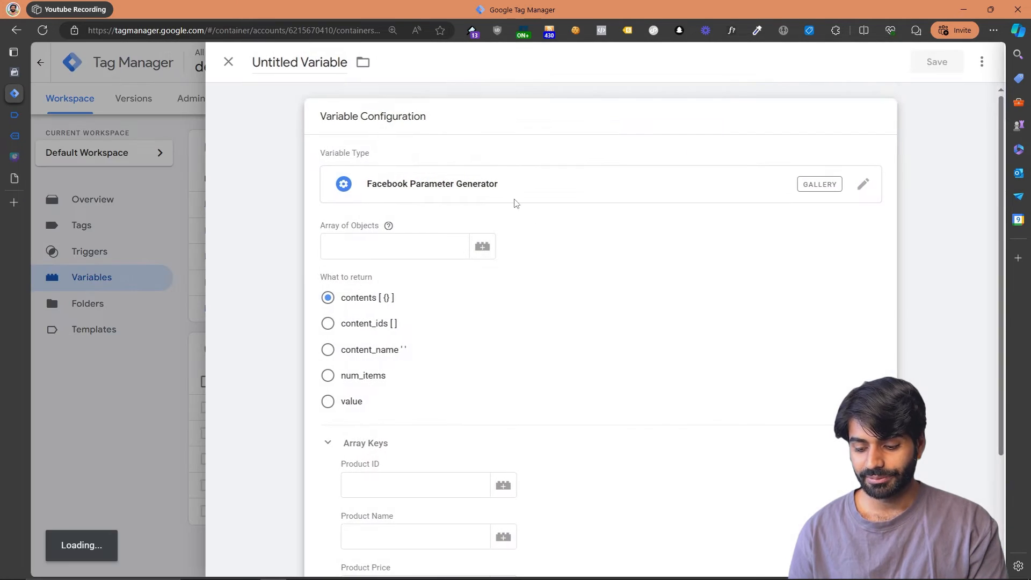
pyautogui.click(478, 232)
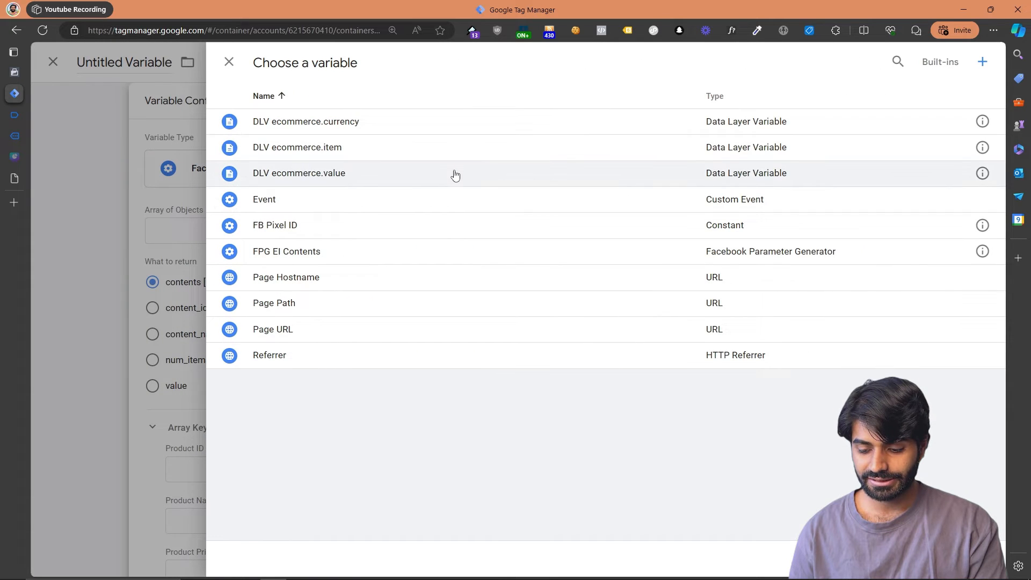
pyautogui.click(421, 158)
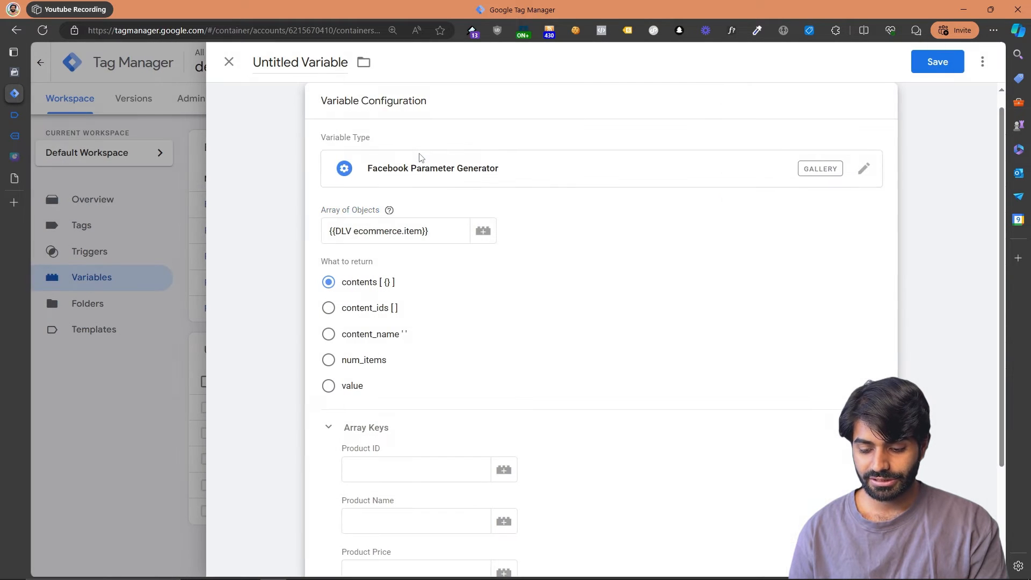
pyautogui.doubleClick(415, 233)
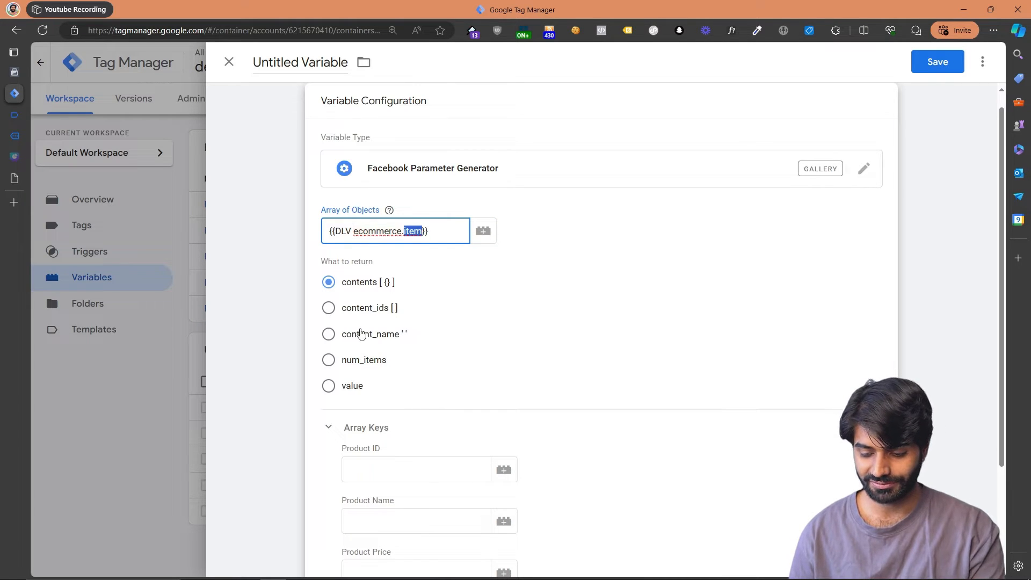
pyautogui.click(356, 308)
# - Fill the array keys with item_id, item_name, price and quantity, and compare them with the add_to_cart event's items array in Tag Assistant
pyautogui.scroll(-2, 405, 318)
pyautogui.click(394, 340)
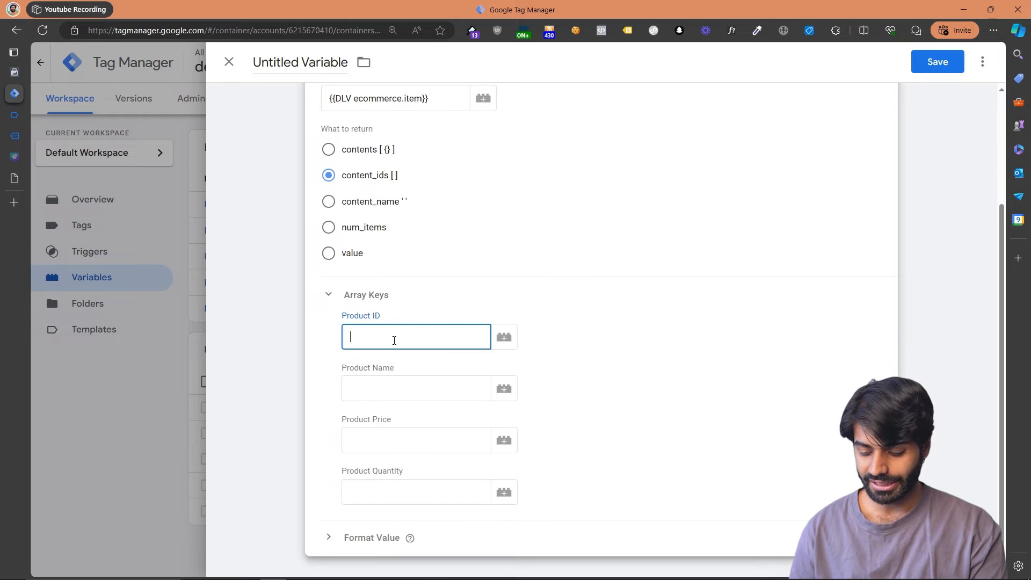
pyautogui.write('item_id')
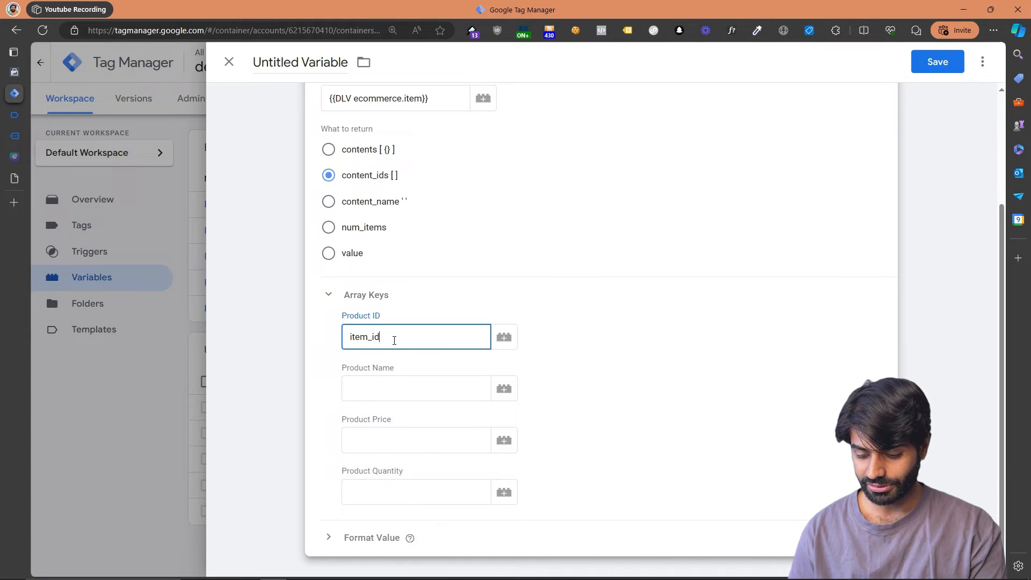
pyautogui.press('Tab')
pyautogui.write('item')
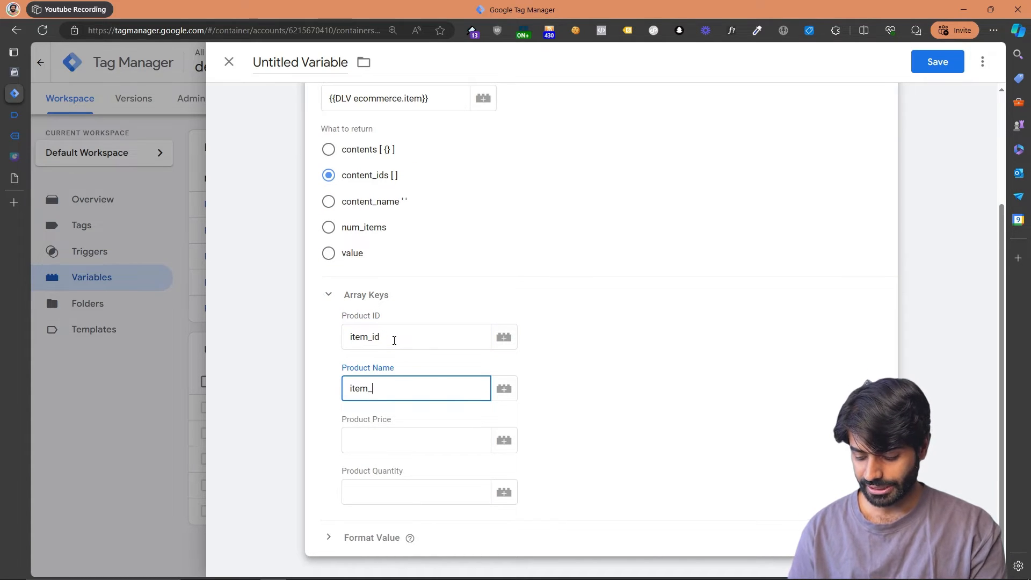
pyautogui.write('_name')
pyautogui.press('Tab')
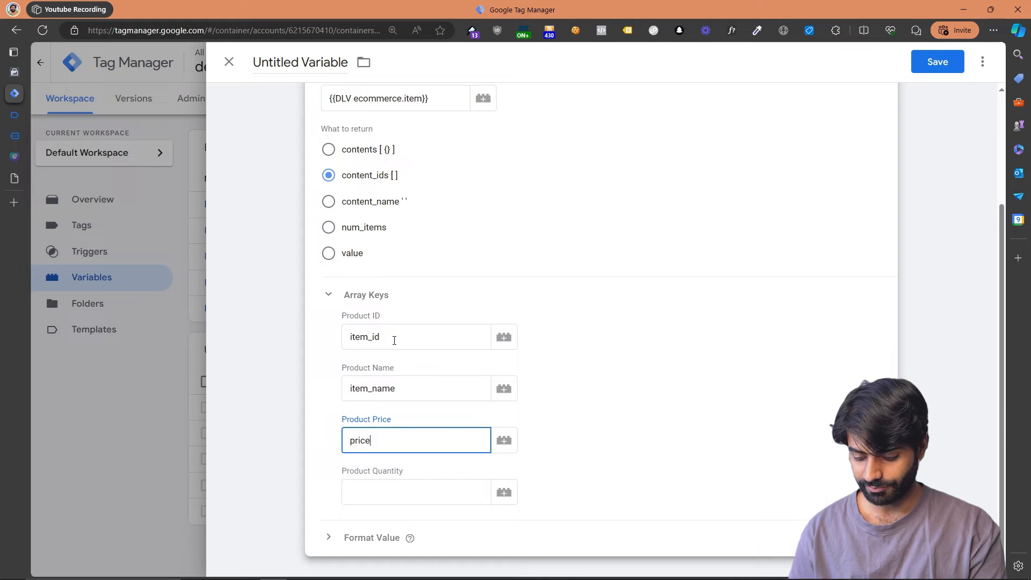
pyautogui.press('Tab')
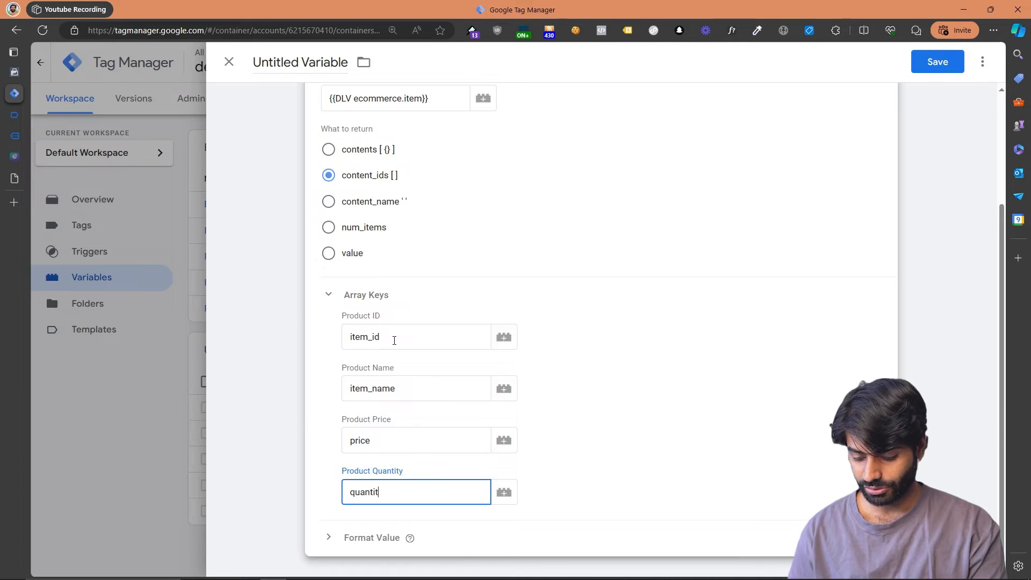
pyautogui.click(15, 116)
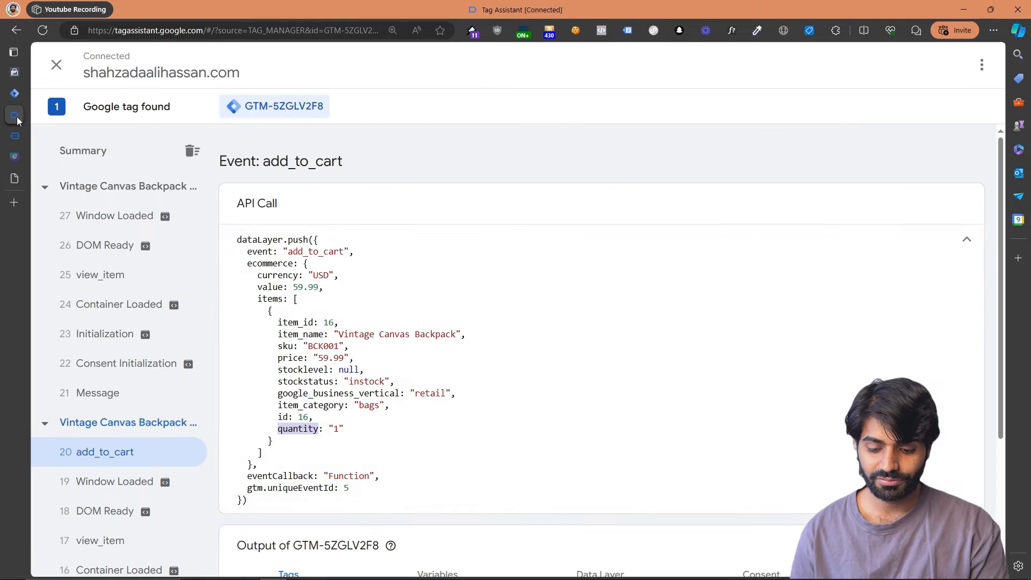
pyautogui.moveTo(266, 452); pyautogui.dragTo(292, 296)
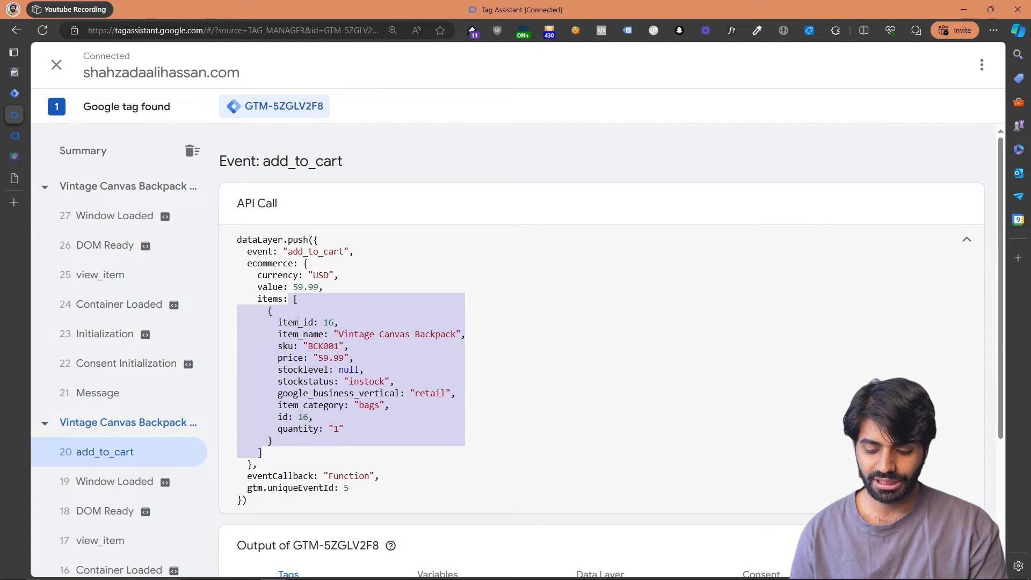
pyautogui.doubleClick(297, 322)
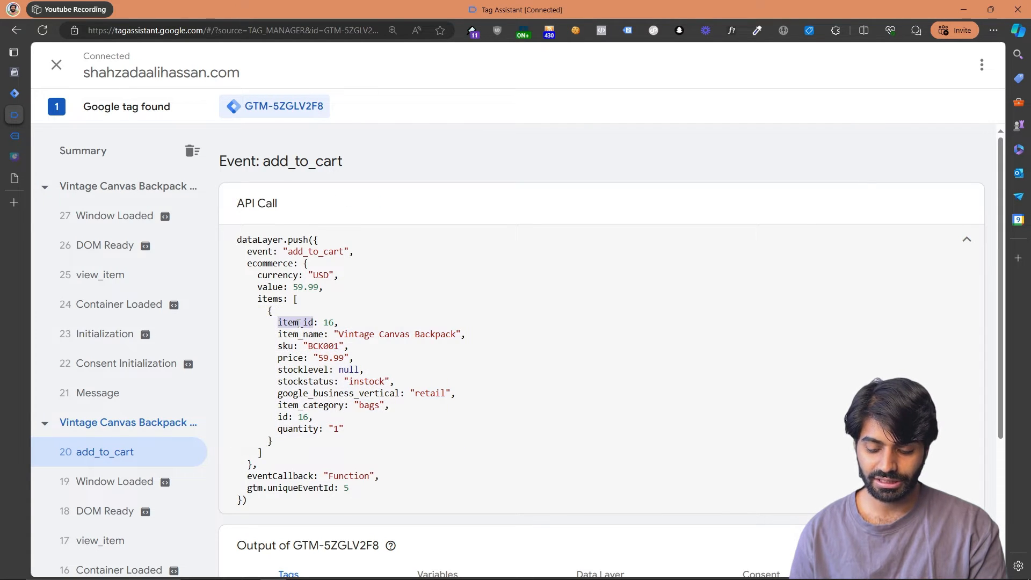
pyautogui.doubleClick(284, 418)
pyautogui.hotkey('ctrl', 'shift', 'Tab')
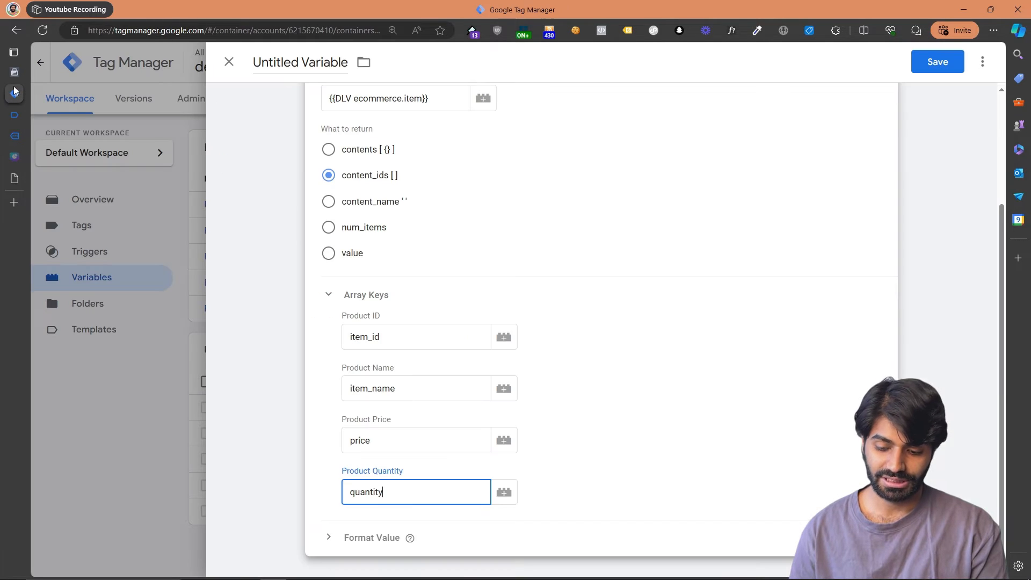
# - Name the variable "FPG EI Content IDs" and save it
pyautogui.scroll(3, 424, 320)
pyautogui.click(275, 63)
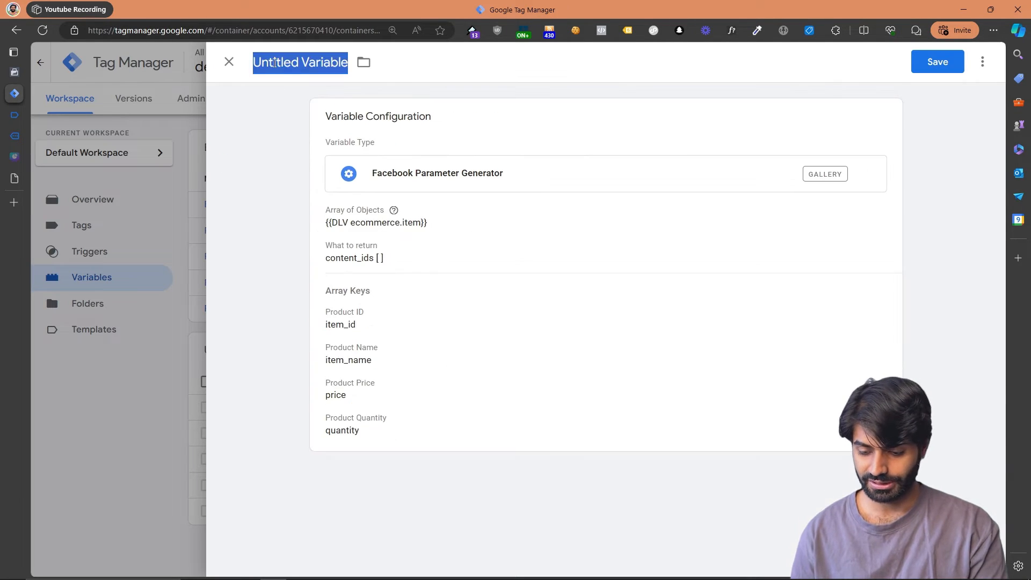
pyautogui.write('FPG EI')
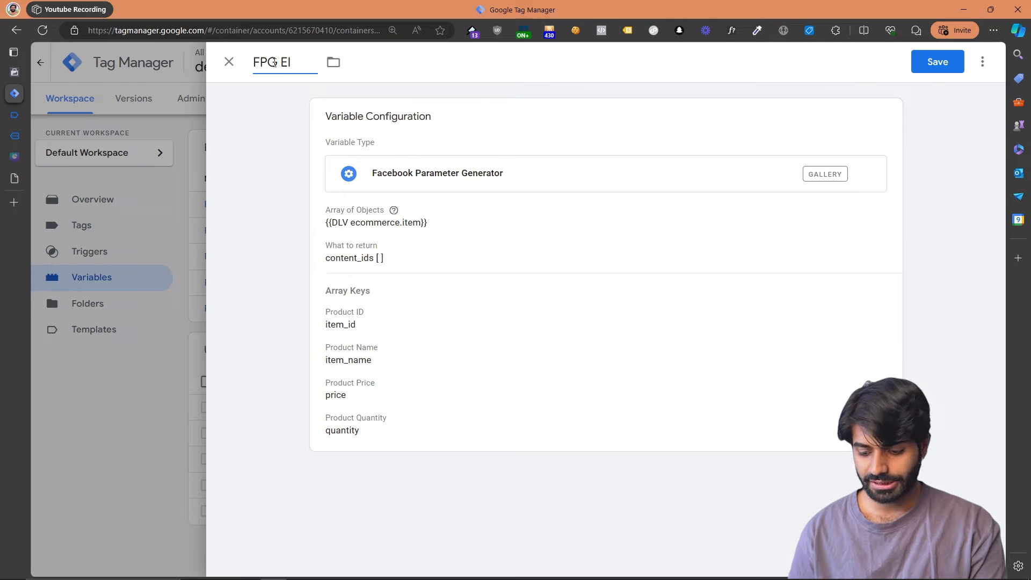
pyautogui.write(' Cotnetn')
pyautogui.press('BackSpace')
pyautogui.press('BackSpace')
pyautogui.press('BackSpace')
pyautogui.press('BackSpace')
pyautogui.press('BackSpace')
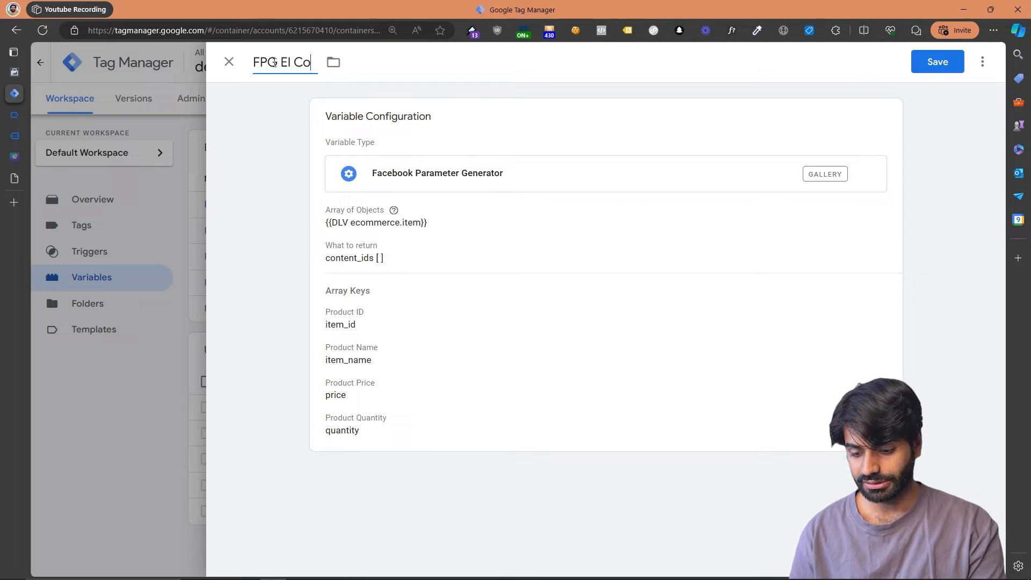
pyautogui.write('ntent IDs')
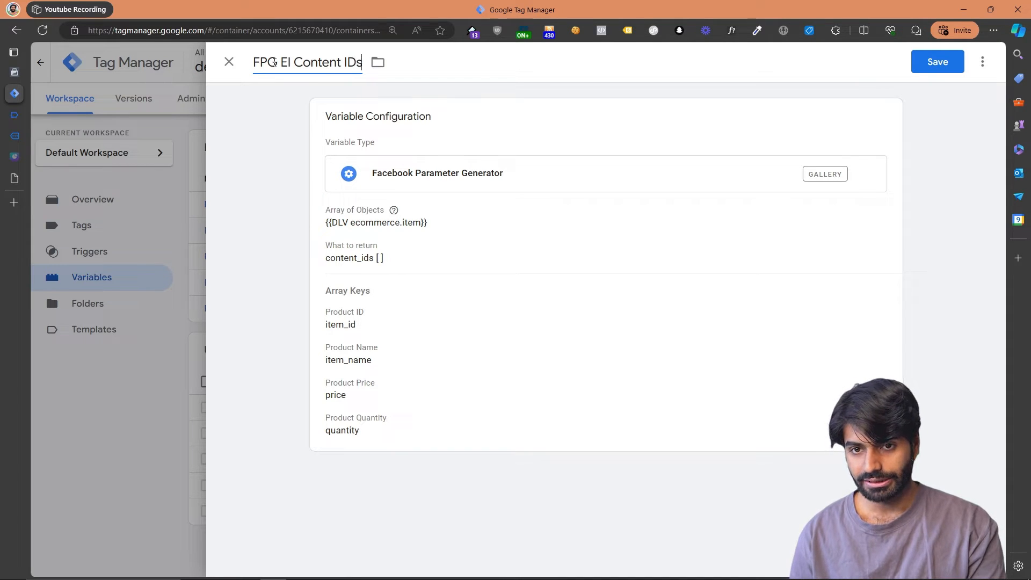
pyautogui.click(939, 64)
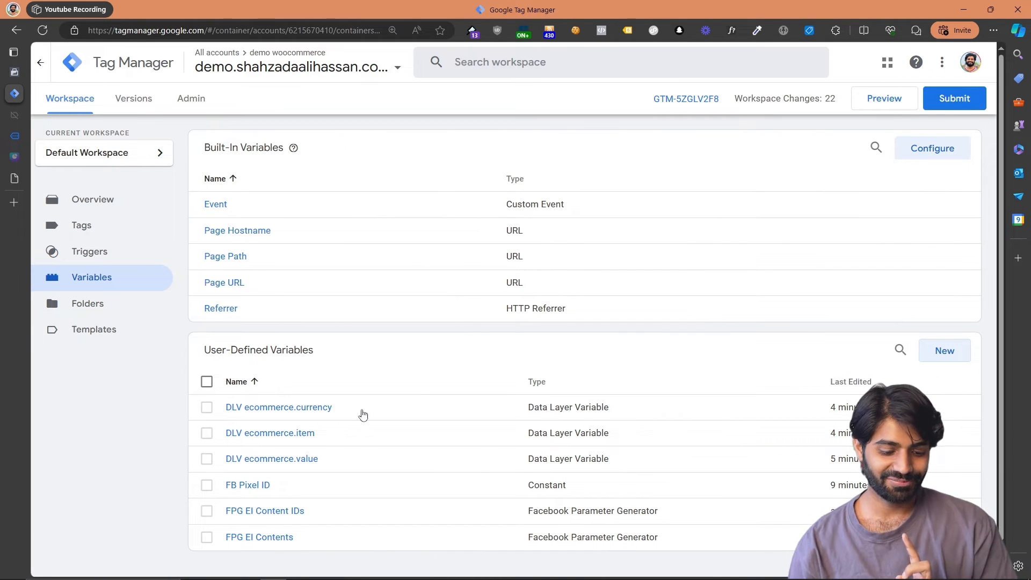
# - Correct the Data Layer Variable Name of DLV ecommerce.item to ecommerce.items, copying the key items from the add_to_cart event in Tag Assistant
pyautogui.click(283, 433)
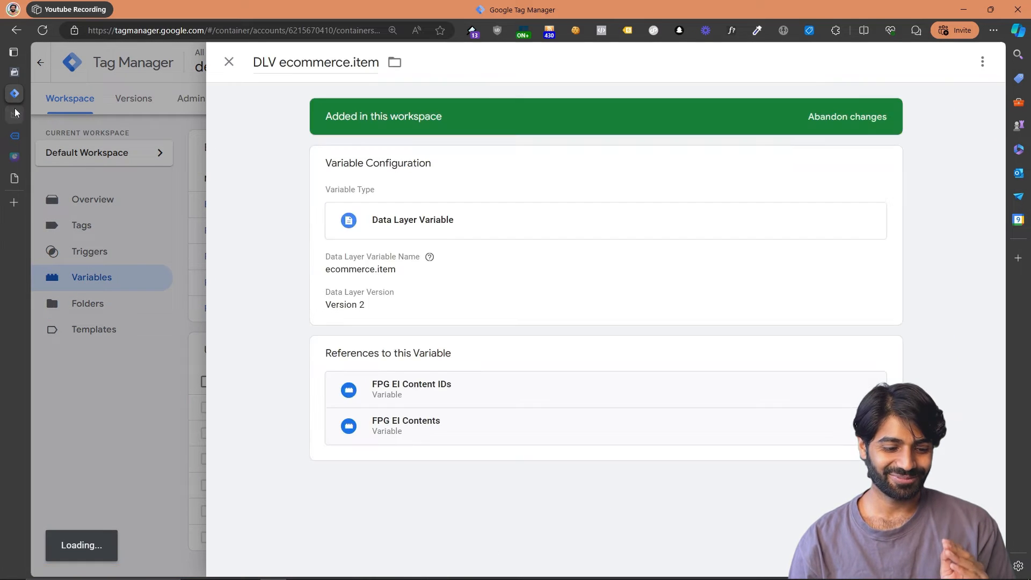
pyautogui.click(15, 113)
pyautogui.doubleClick(270, 341)
pyautogui.hotkey('ctrl', 'c')
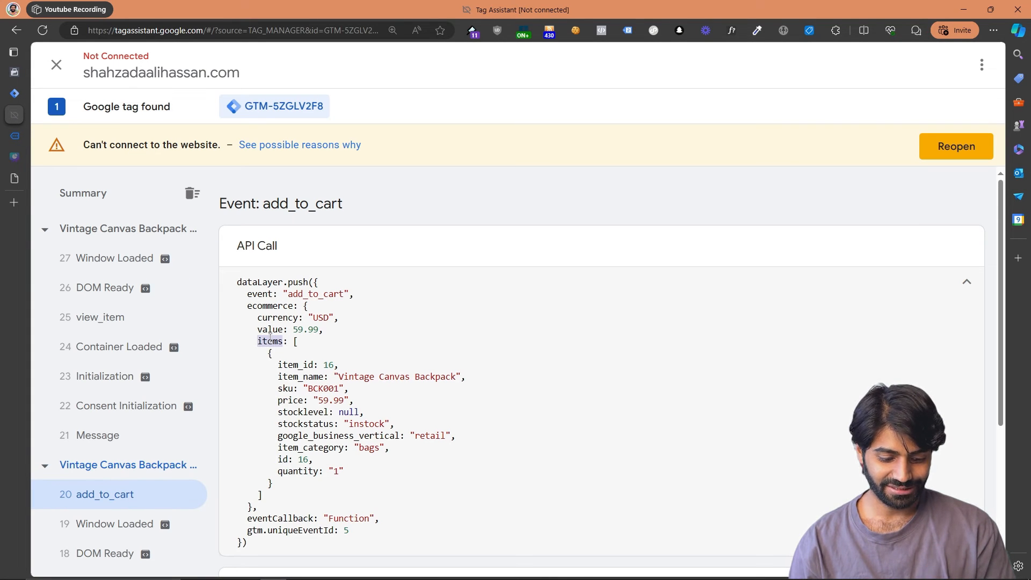
pyautogui.click(14, 93)
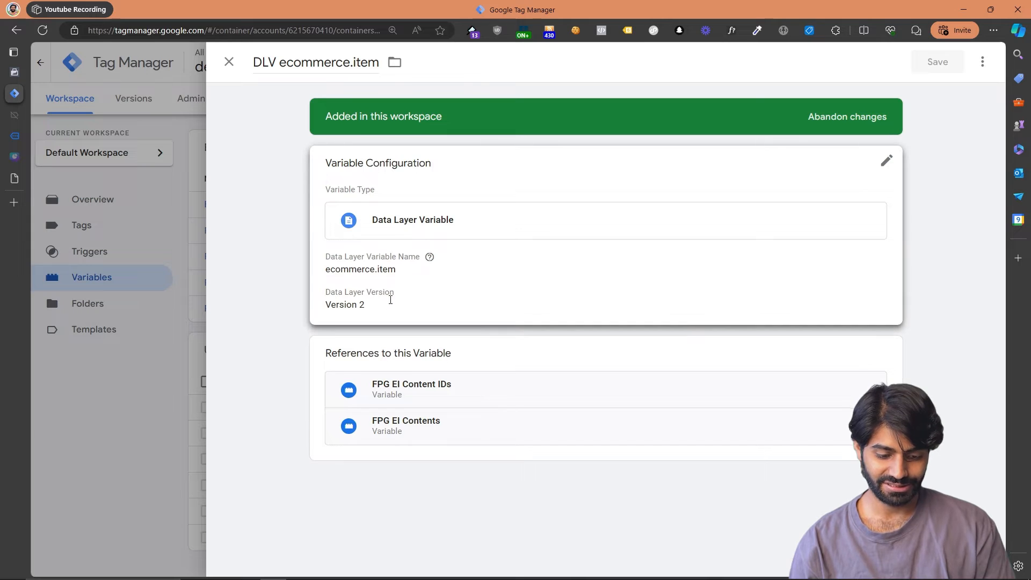
pyautogui.click(434, 293)
pyautogui.hotkey('ctrl', 'shift', 'Left')
pyautogui.hotkey('ctrl', 'v')
# - Rename the data layer variable "DLV ecommerce.items" and save it
pyautogui.click(375, 64)
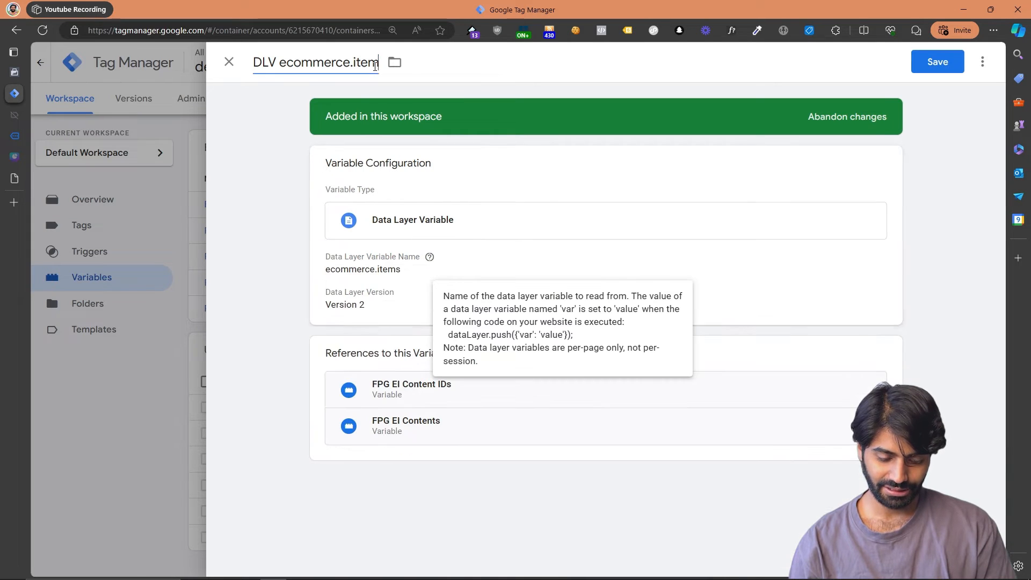
pyautogui.hotkey('ctrl', 'v')
pyautogui.doubleClick(393, 64)
pyautogui.hotkey('ctrl', 'v')
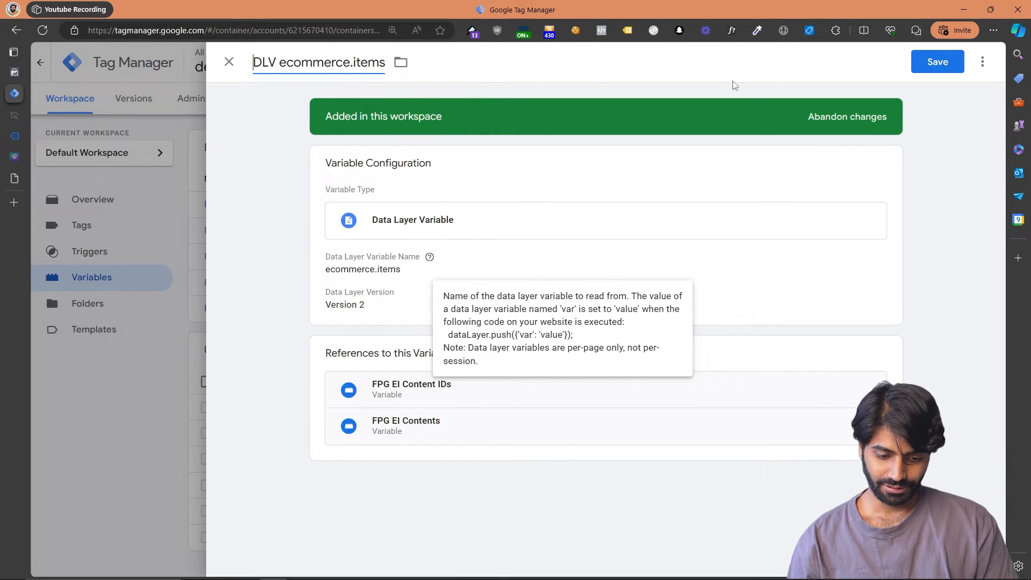
pyautogui.click(923, 66)
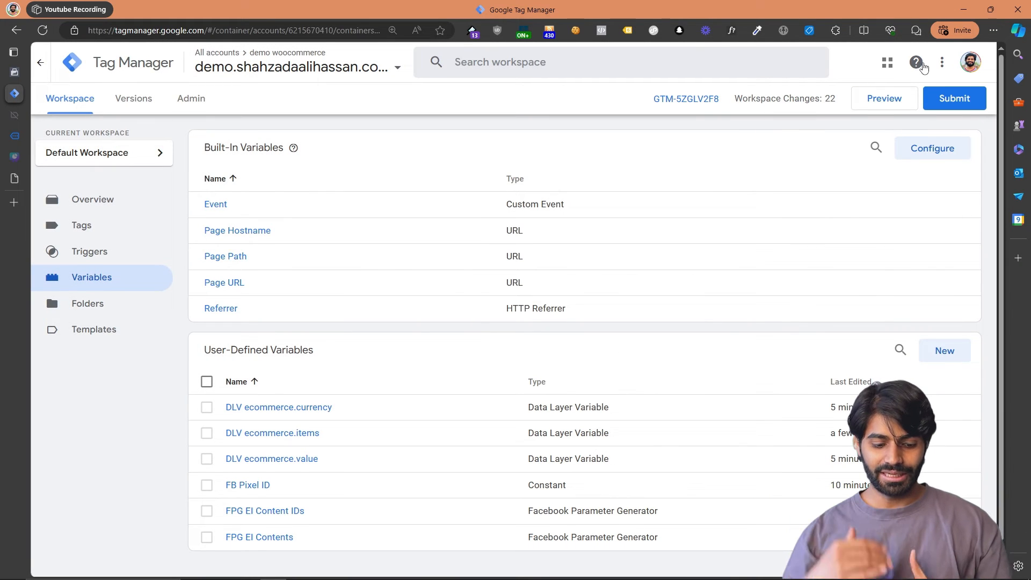
# - Copy the FPG EI Content IDs variable as "FPG EI Content Name", returning content_name, and save it
pyautogui.click(263, 511)
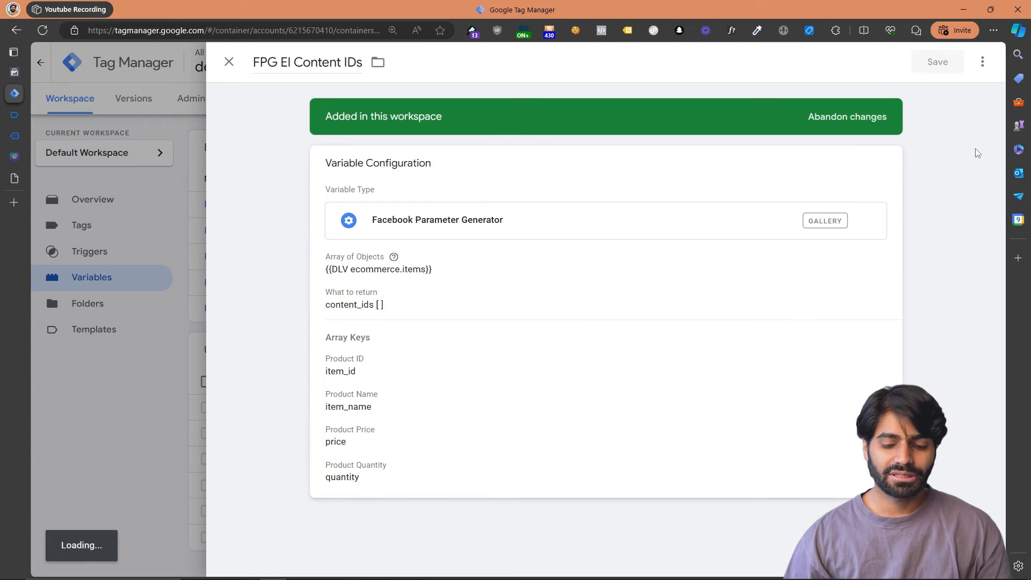
pyautogui.click(984, 69)
pyautogui.click(954, 96)
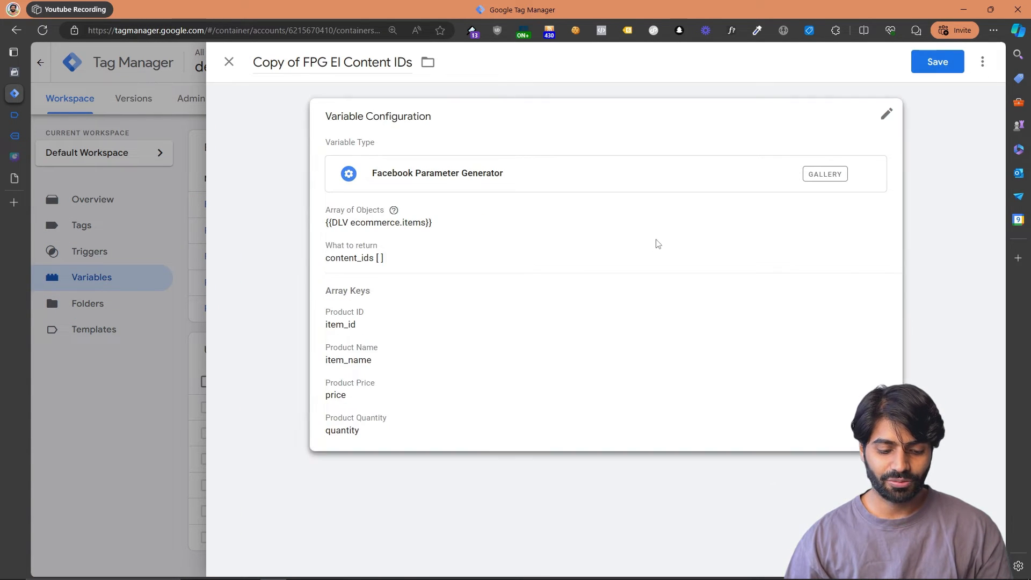
pyautogui.doubleClick(402, 61)
pyautogui.write('Name')
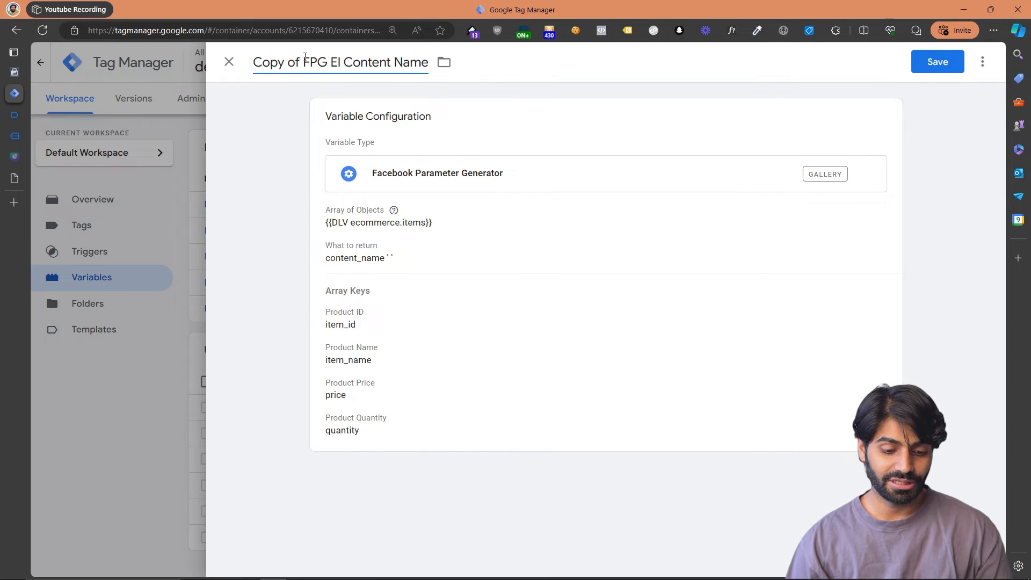
pyautogui.moveTo(305, 57); pyautogui.dragTo(231, 62)
pyautogui.press('BackSpace')
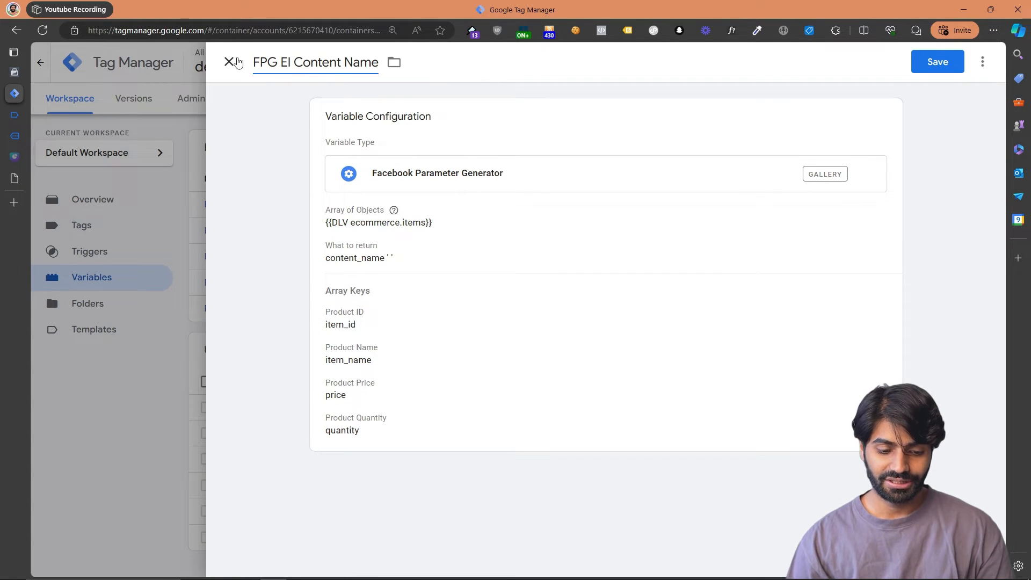
pyautogui.click(951, 63)
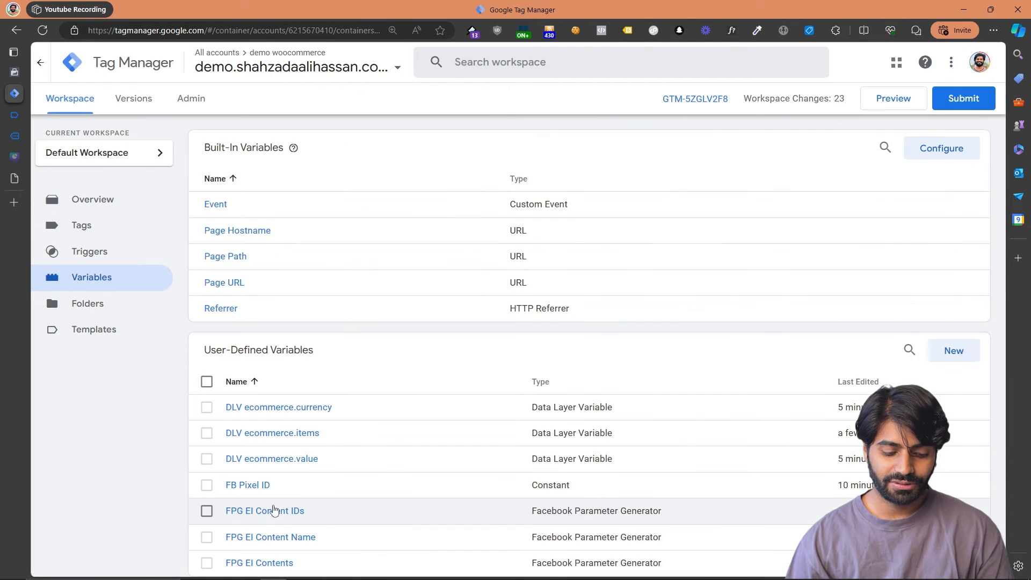
# - Copy the FPG EI Content IDs variable as "FPG EI Num Items", returning num_items, and save it
pyautogui.click(274, 510)
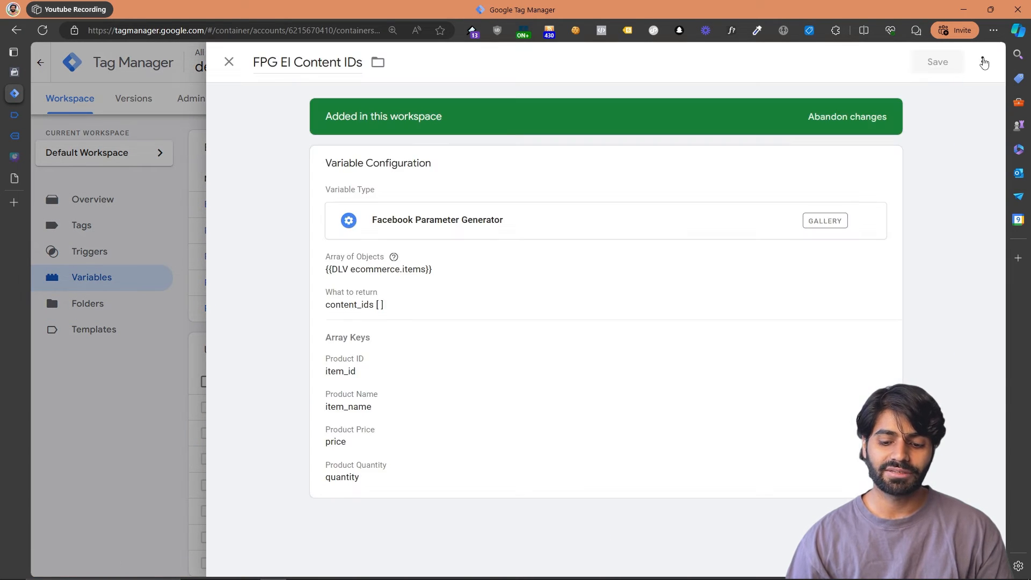
pyautogui.click(982, 62)
pyautogui.click(960, 90)
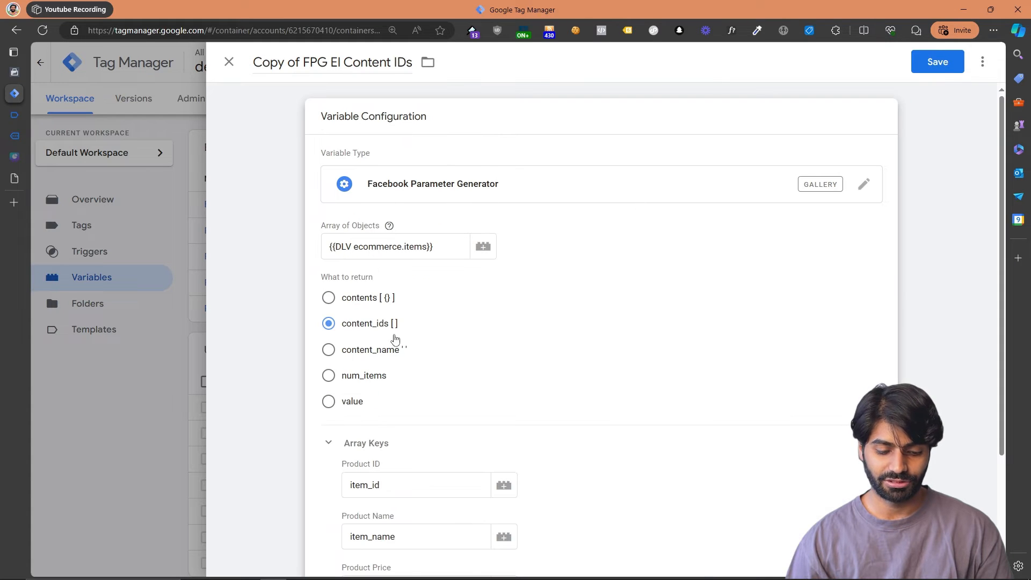
pyautogui.click(354, 382)
pyautogui.moveTo(305, 65); pyautogui.dragTo(253, 65)
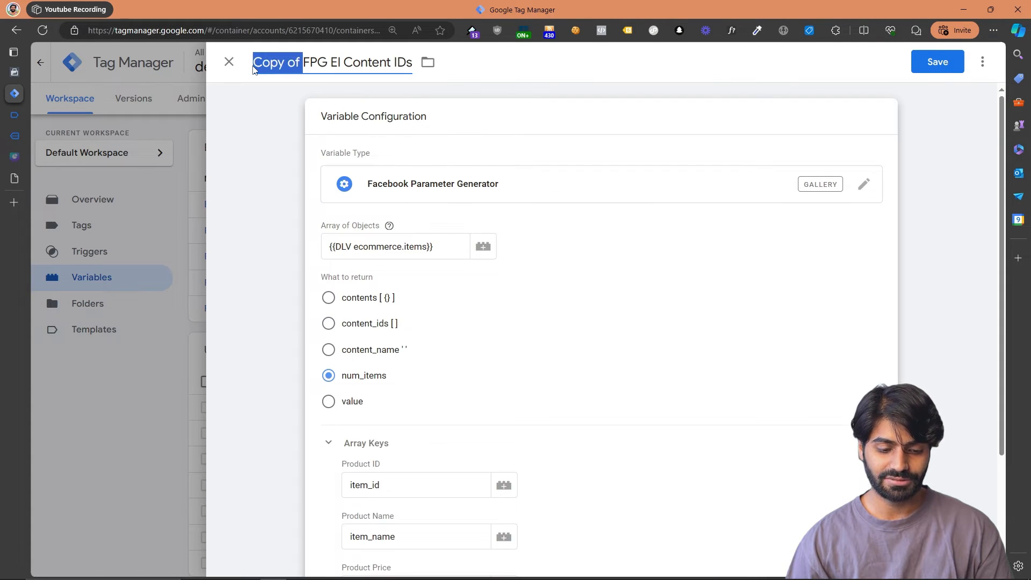
pyautogui.press('BackSpace')
pyautogui.hotkey('ctrl', 'Delete')
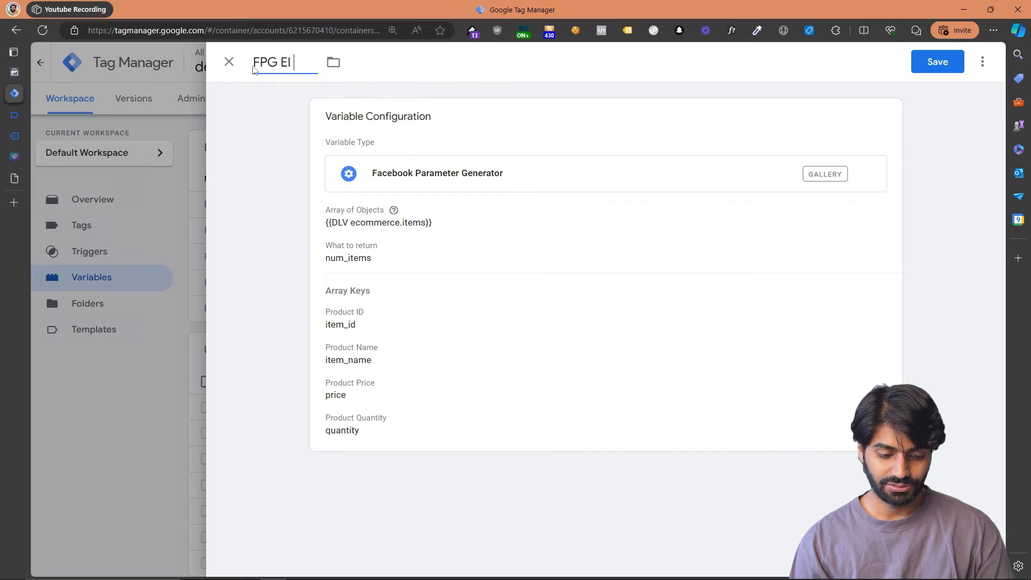
pyautogui.write('Num Items')
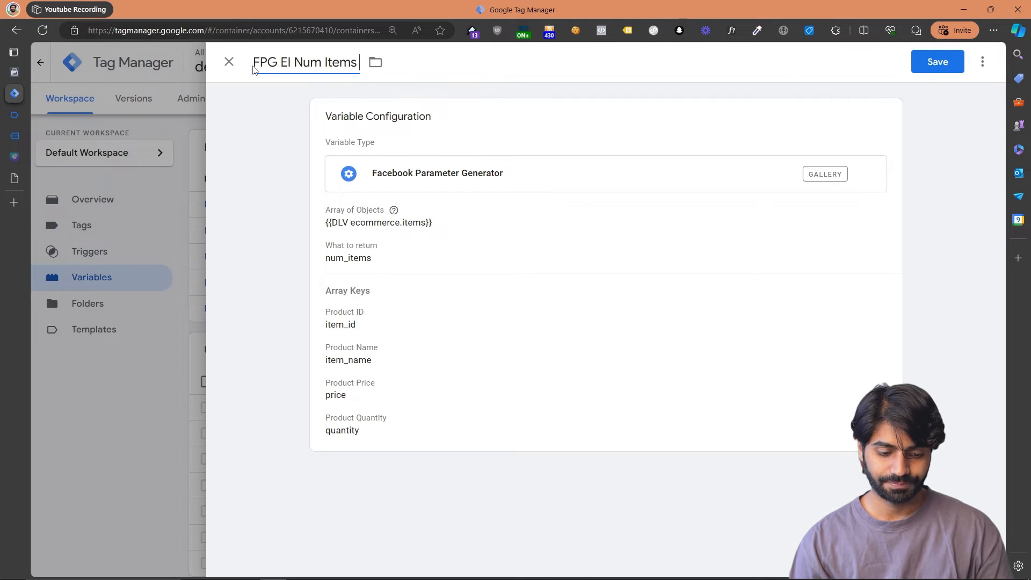
pyautogui.click(943, 60)
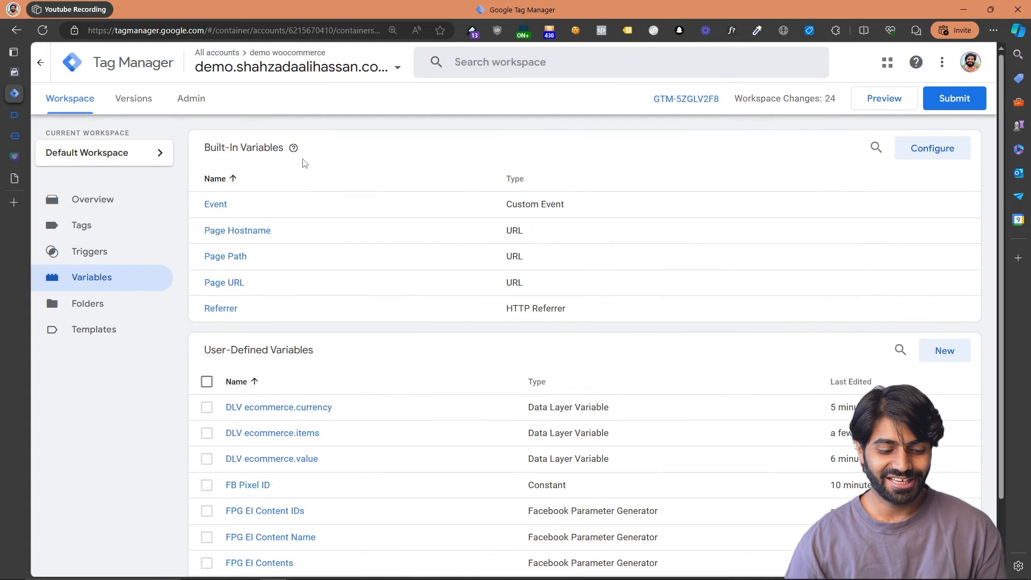
# - Start a new tag and create a firing trigger for it of type Custom Event
pyautogui.click(149, 233)
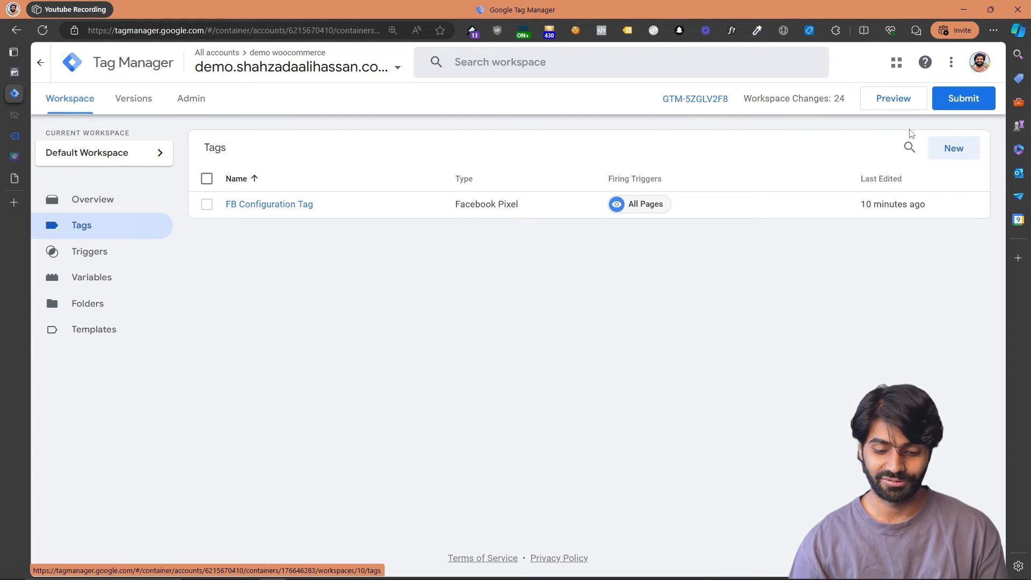
pyautogui.click(956, 155)
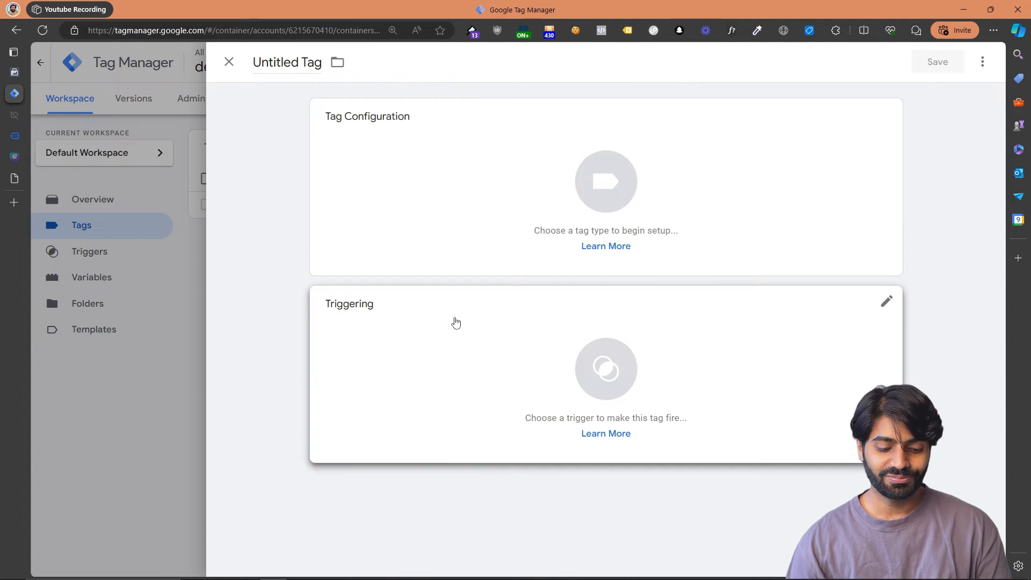
pyautogui.click(455, 322)
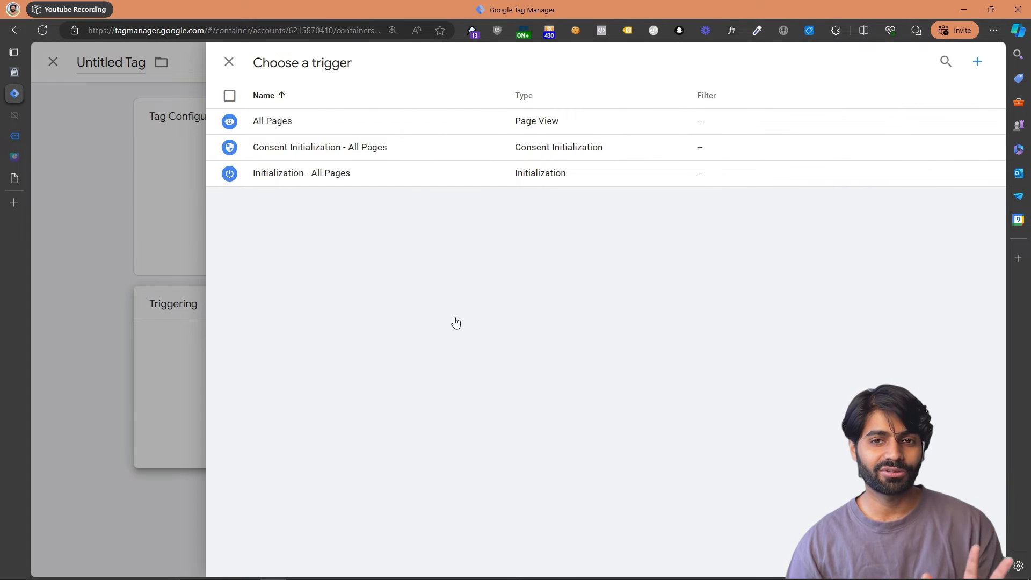
pyautogui.click(976, 62)
pyautogui.click(656, 209)
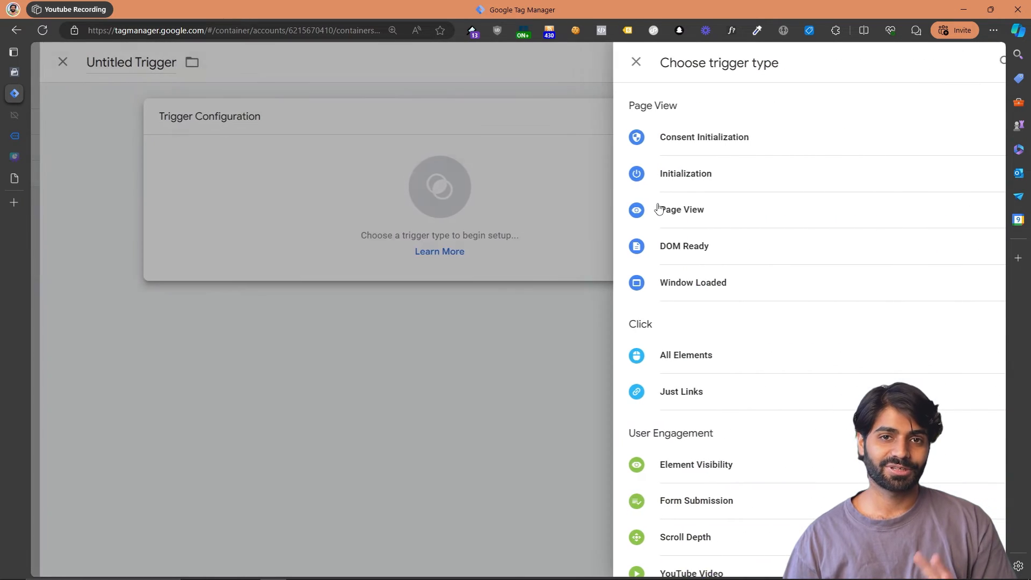
pyautogui.scroll(-4, 737, 515)
pyautogui.click(660, 414)
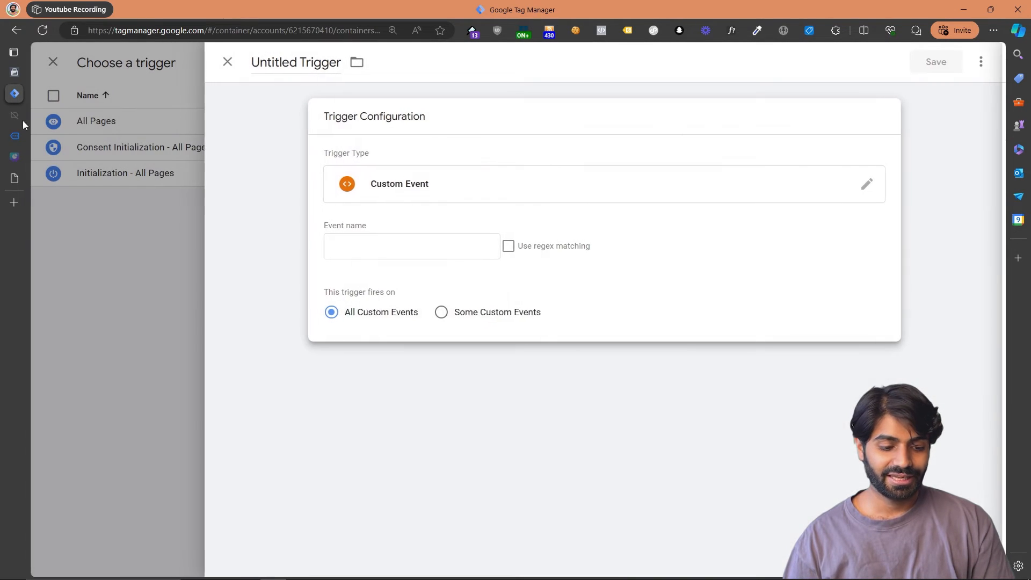
# - Set the trigger's event name to add_to_cart, copying the name from the add_to_cart event in Tag Assistant
pyautogui.click(11, 116)
pyautogui.doubleClick(288, 209)
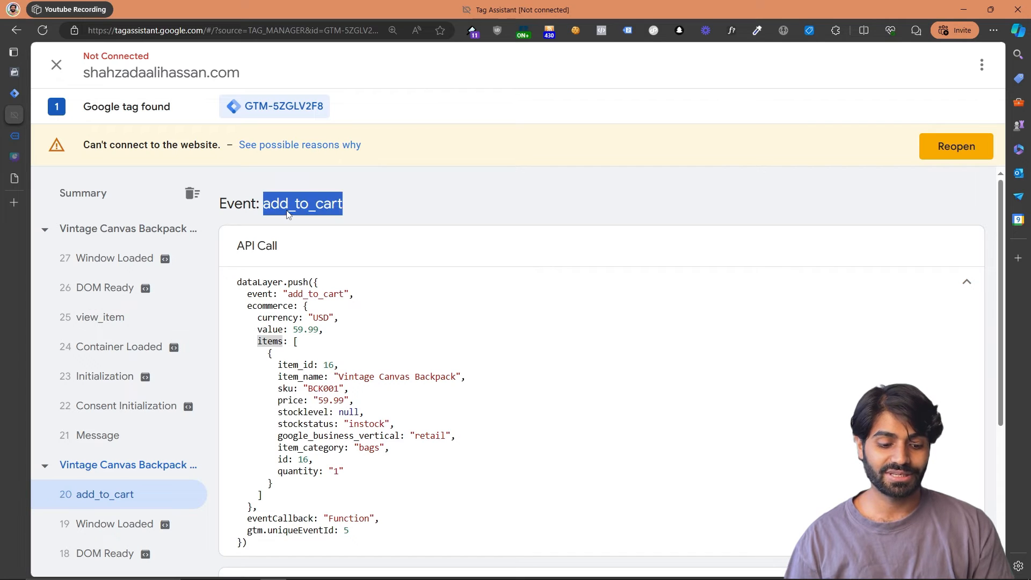
pyautogui.rightClick(286, 210)
pyautogui.click(311, 222)
pyautogui.scroll(-2, 162, 338)
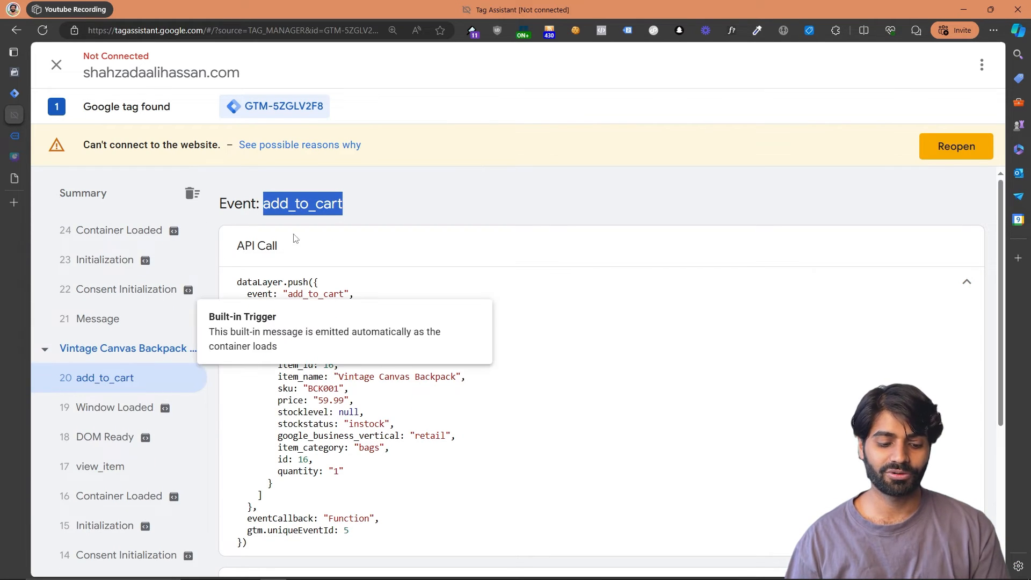
pyautogui.rightClick(302, 205)
pyautogui.click(319, 215)
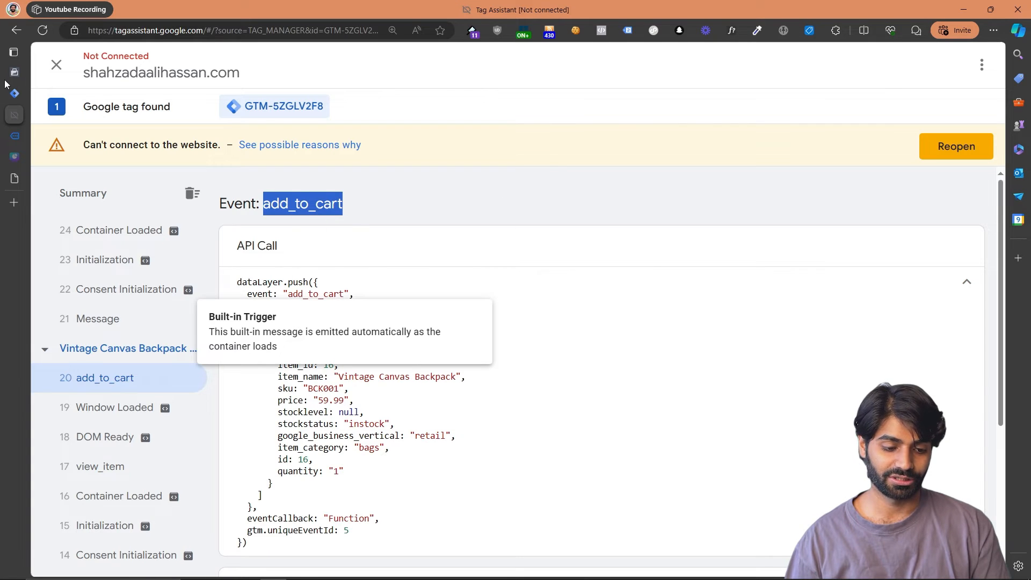
pyautogui.click(16, 93)
pyautogui.click(369, 246)
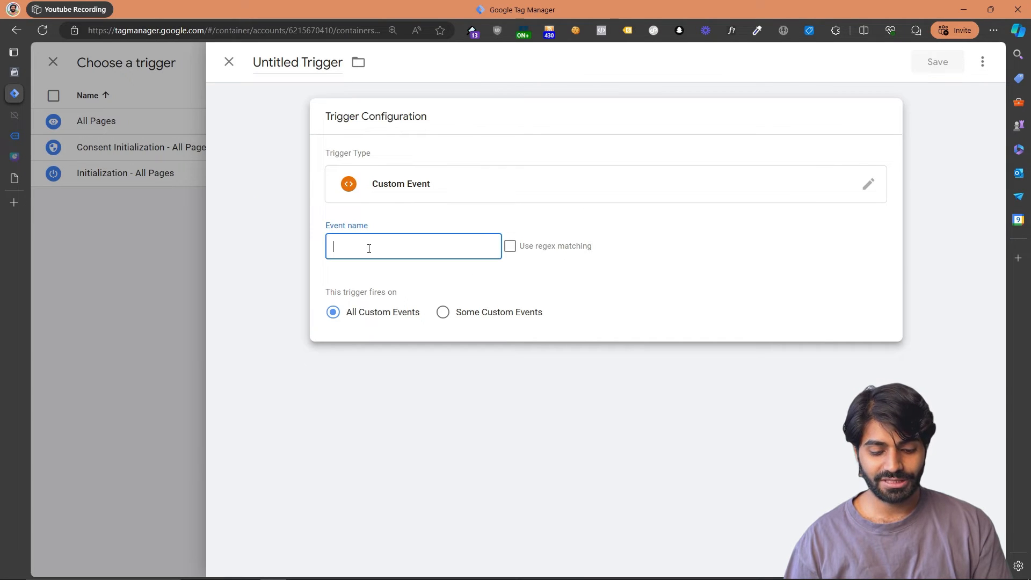
pyautogui.hotkey('ctrl', 'v')
# - Name the custom event trigger "CE add_to_cart" and save it
pyautogui.click(285, 63)
pyautogui.write('CE')
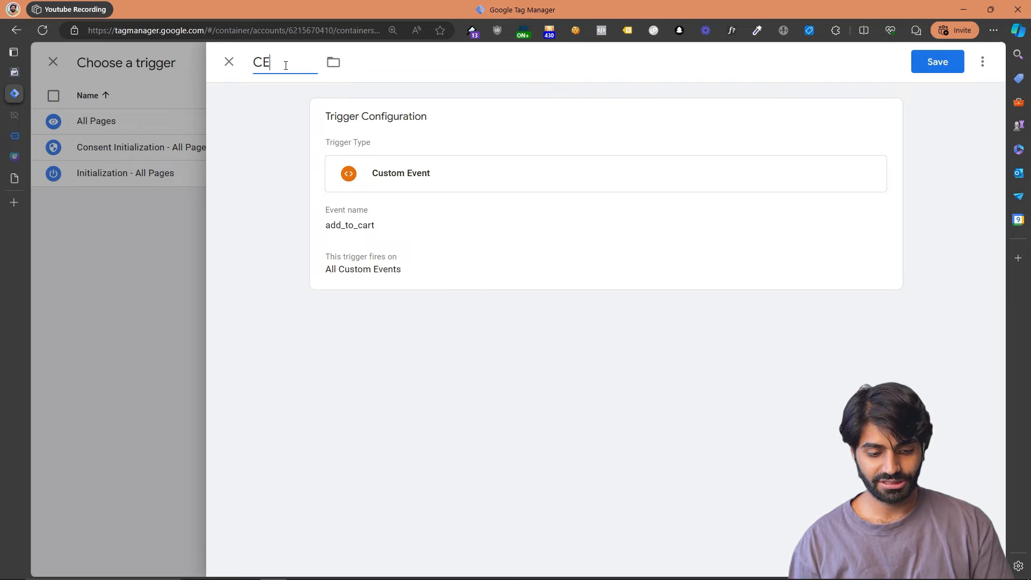
pyautogui.hotkey('ctrl', 'v')
pyautogui.click(949, 62)
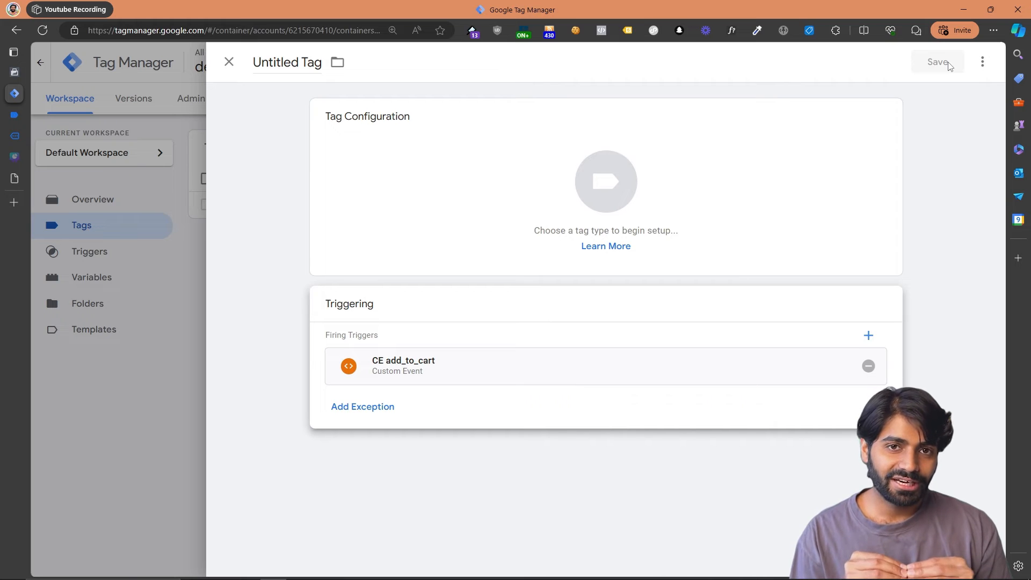
# - Configure the tag as Facebook Pixel with the FB Pixel ID variable and the standard event AddToCart
pyautogui.click(684, 215)
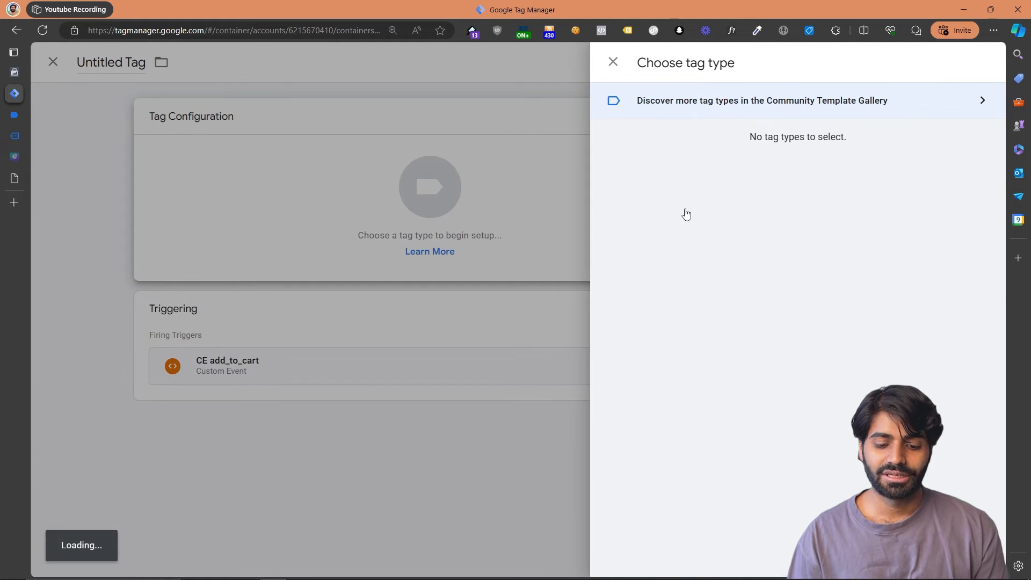
pyautogui.click(767, 534)
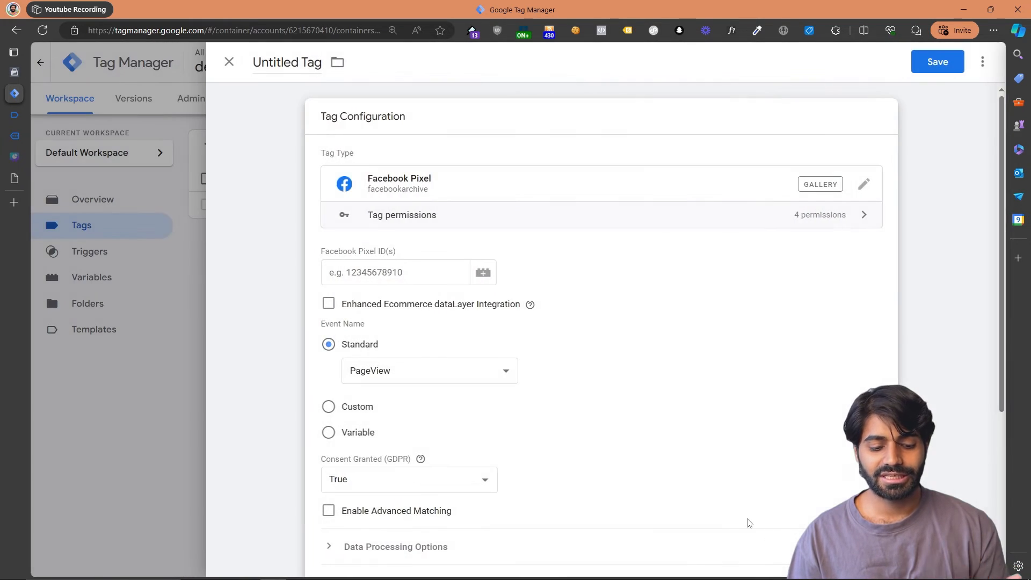
pyautogui.click(489, 283)
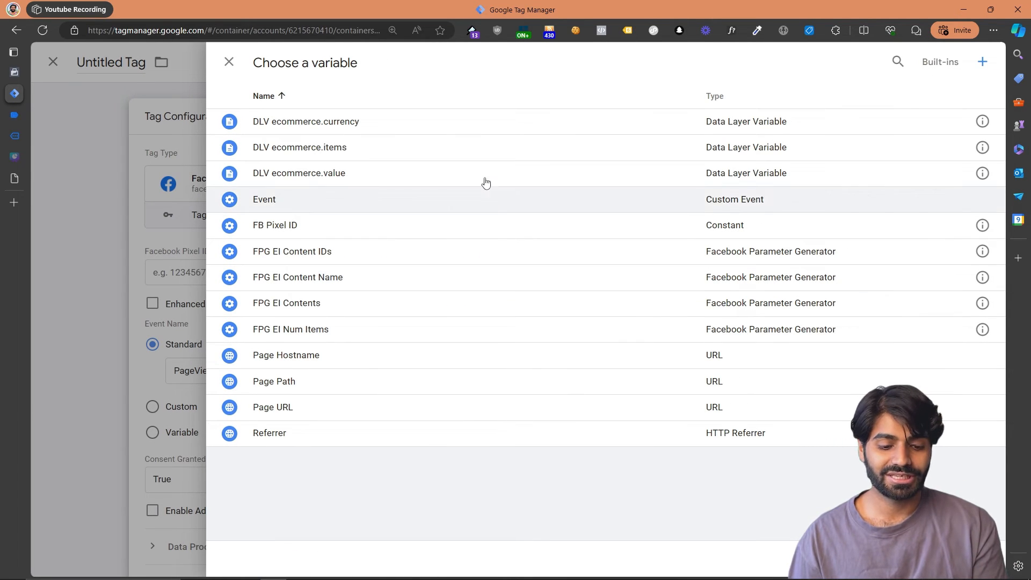
pyautogui.click(405, 232)
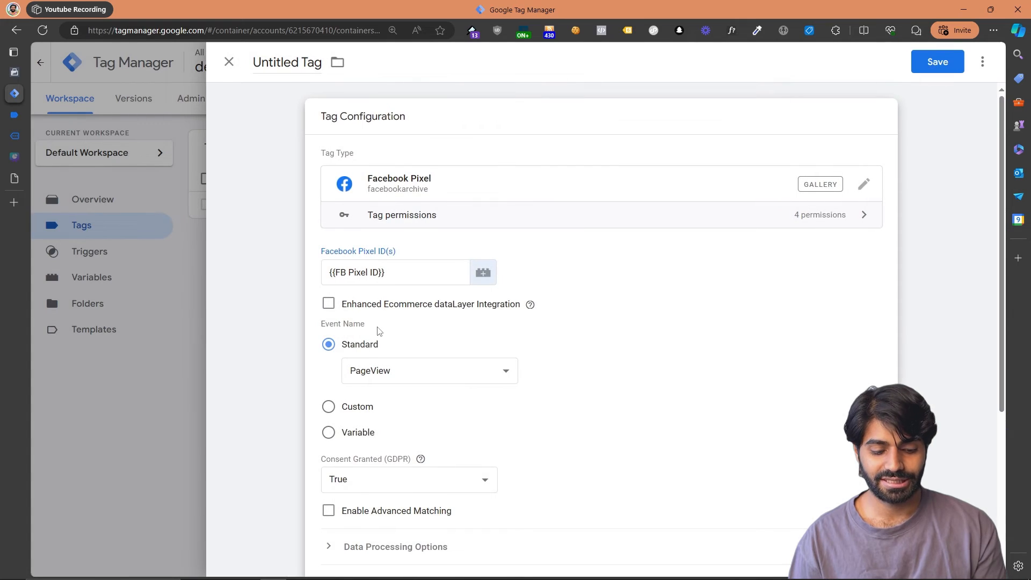
pyautogui.scroll(-1, 378, 331)
pyautogui.click(380, 317)
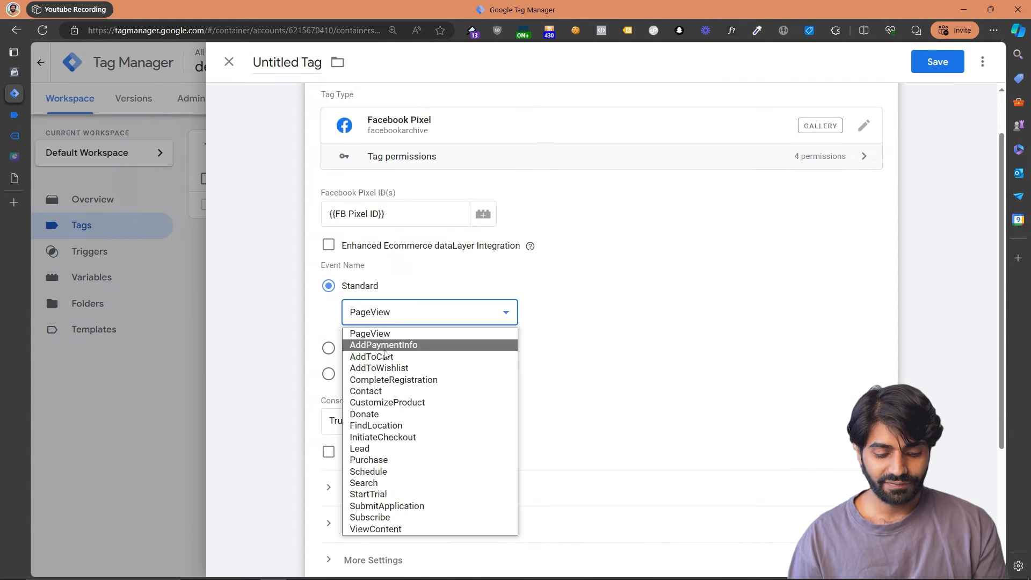
pyautogui.click(381, 357)
# - Add five empty property rows to the tag's Object Properties
pyautogui.scroll(-3, 385, 359)
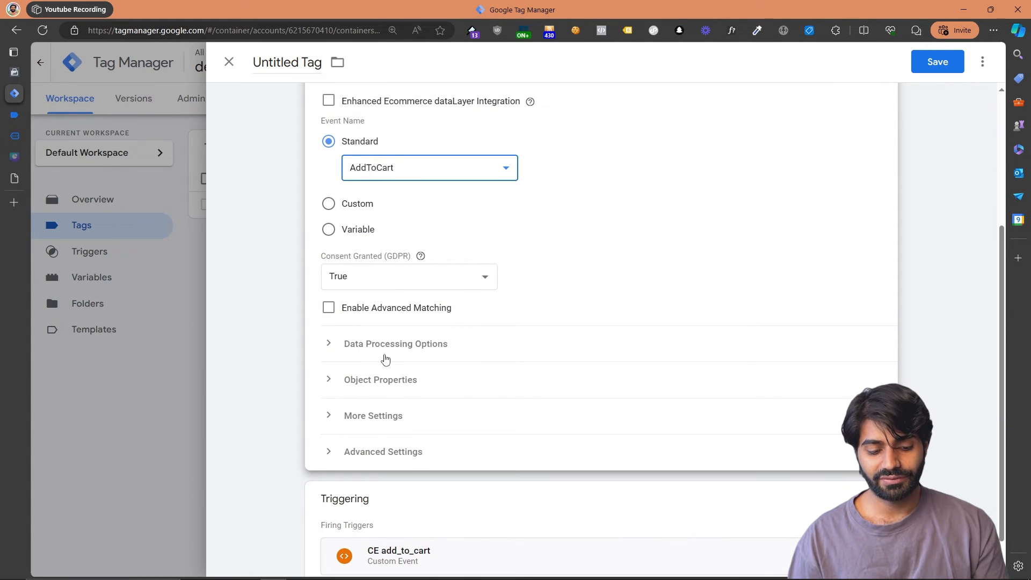
pyautogui.click(370, 386)
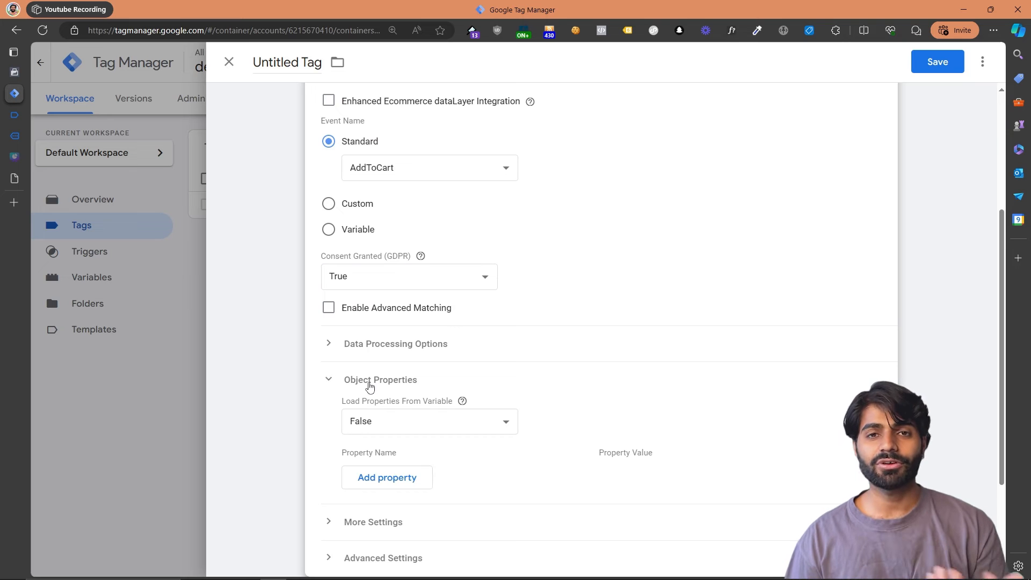
pyautogui.scroll(-1, 370, 386)
pyautogui.click(403, 425)
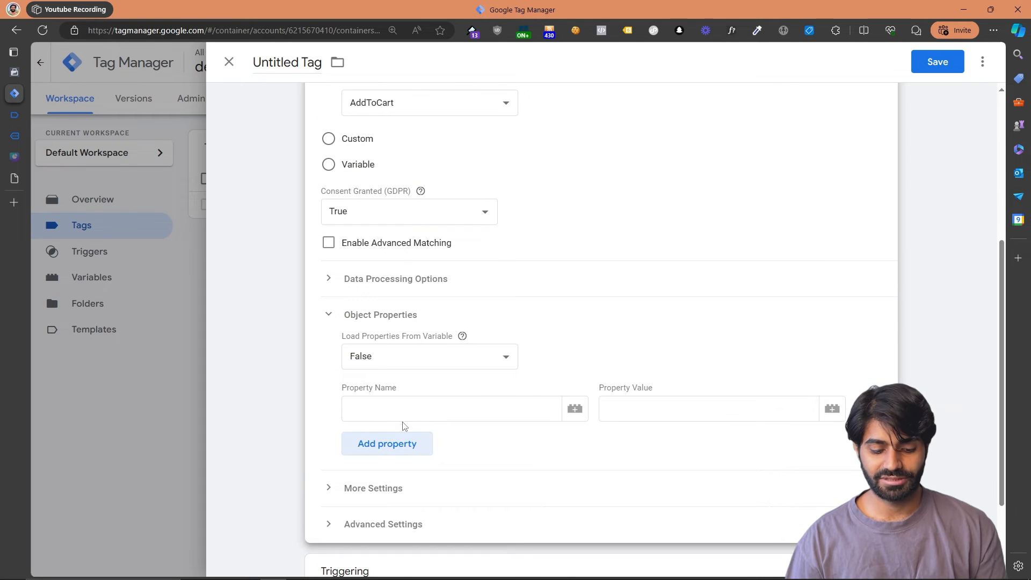
pyautogui.click(399, 453)
pyautogui.click(402, 477)
pyautogui.click(396, 508)
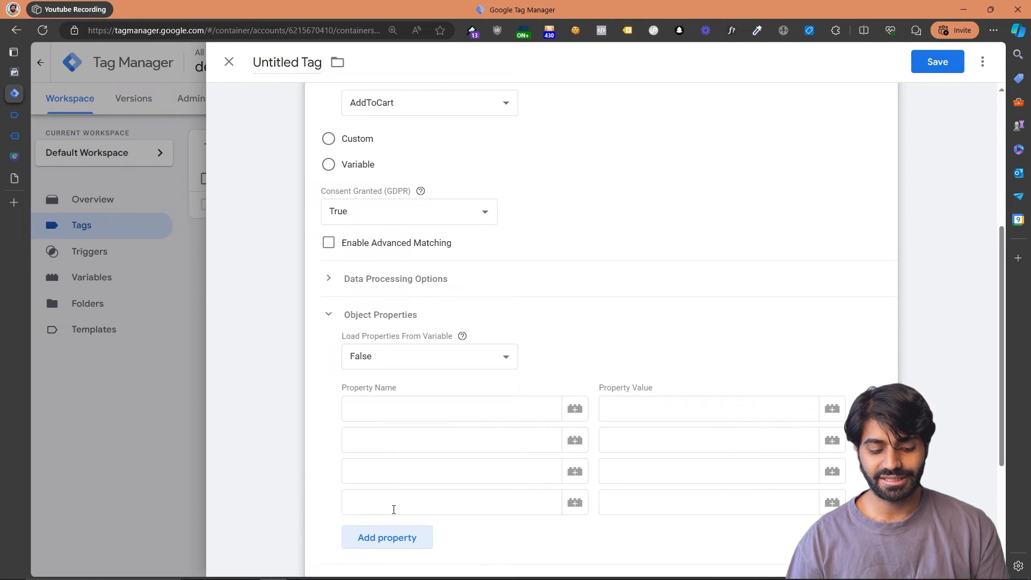
pyautogui.scroll(-1, 396, 510)
pyautogui.click(397, 489)
# - Name the first two object properties value and currency
pyautogui.click(392, 371)
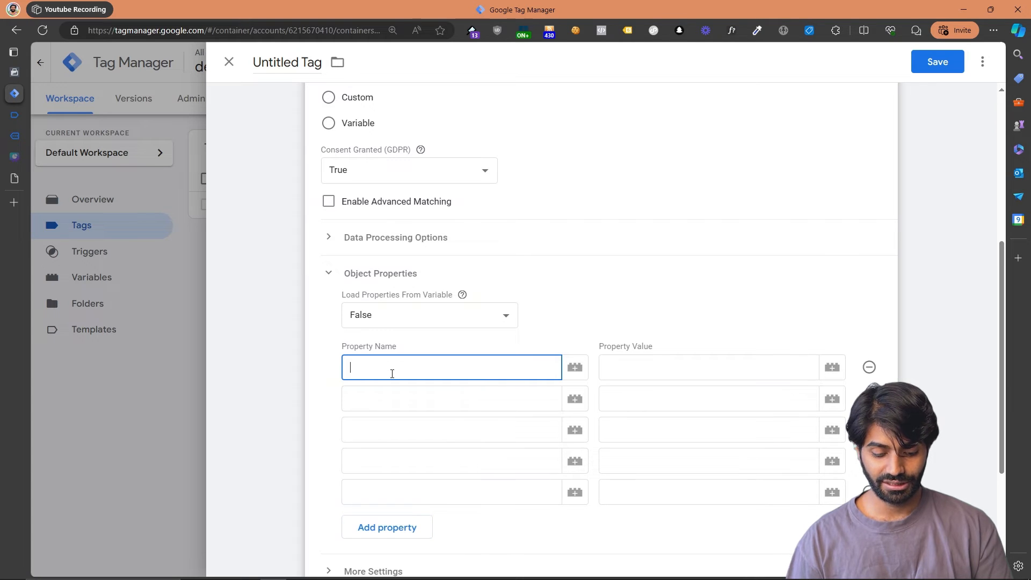
pyautogui.write('value')
pyautogui.click(390, 391)
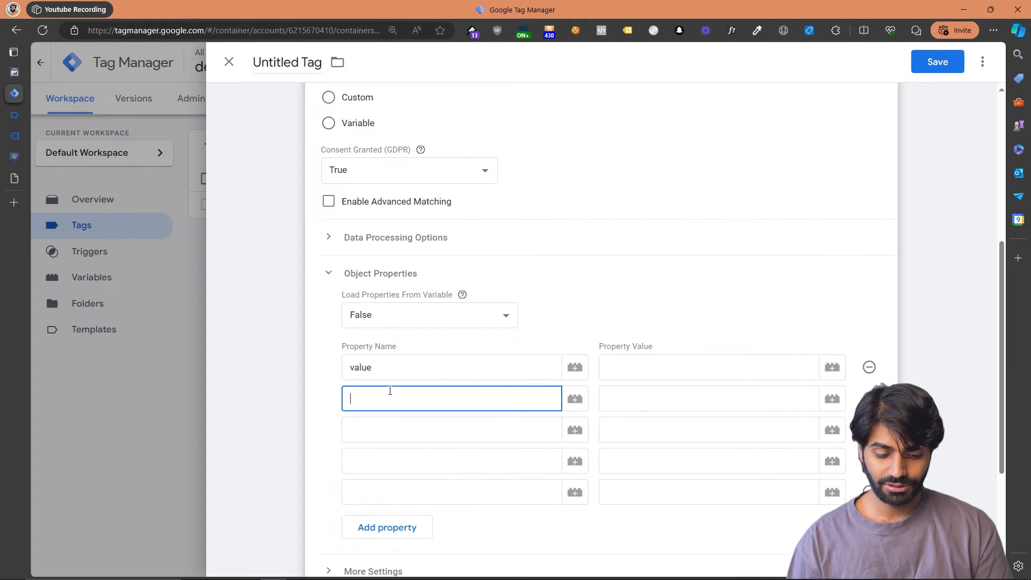
pyautogui.write('urrency')
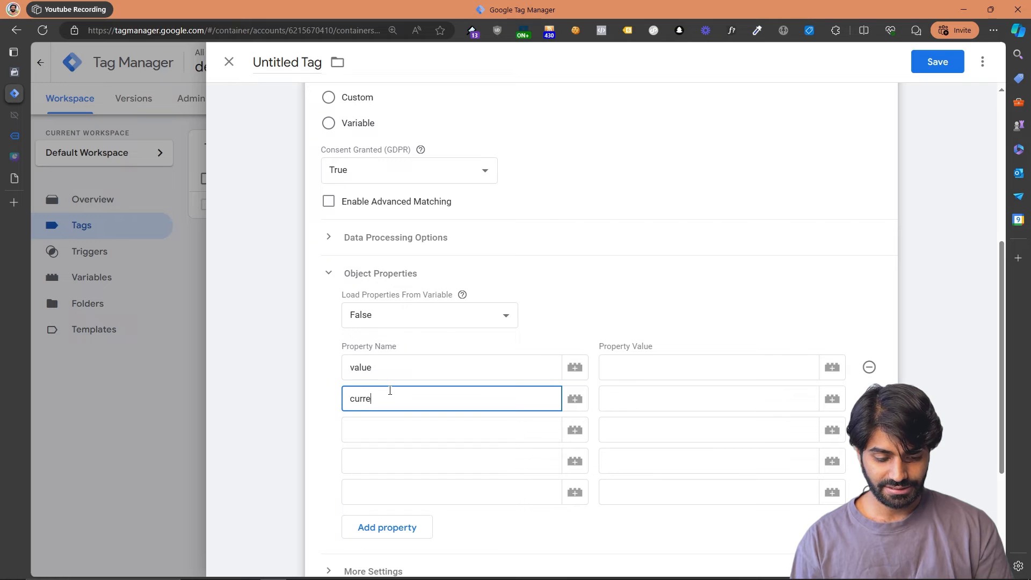
pyautogui.press('BackSpace')
pyautogui.press('BackSpace')
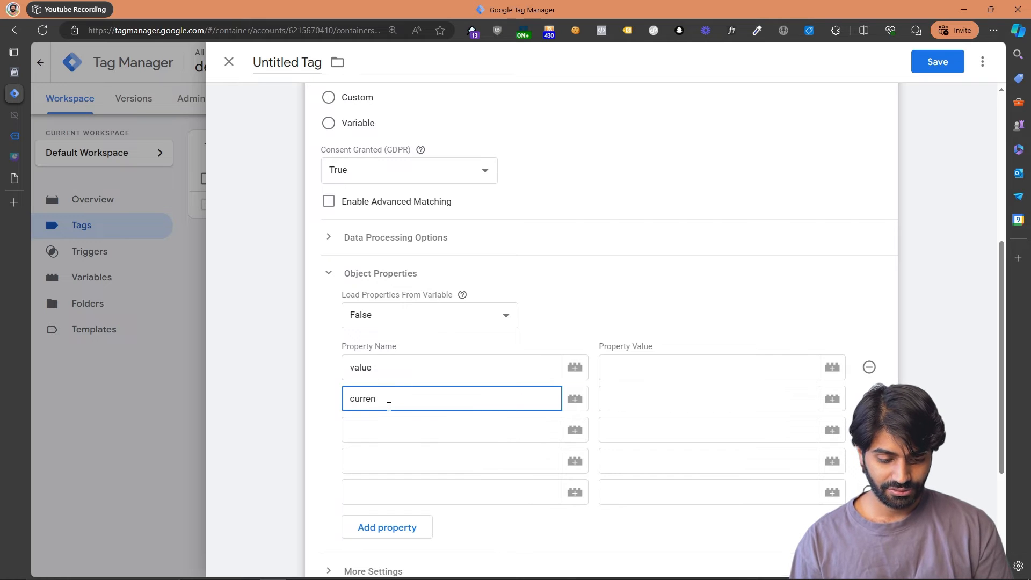
pyautogui.write('ncy')
# - Name the third and fourth object properties contents and content_ids
pyautogui.click(378, 426)
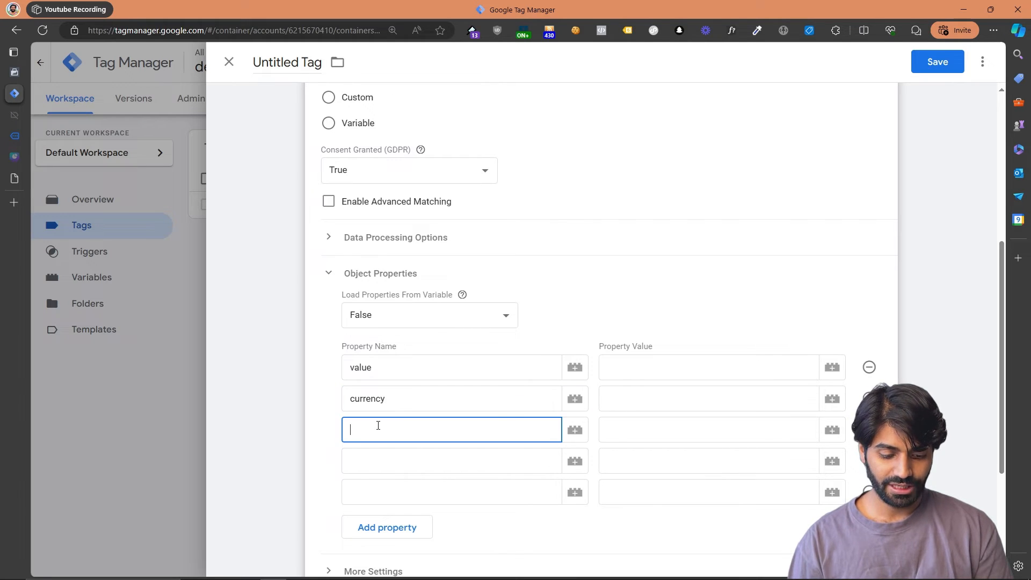
pyautogui.write('cotnents')
pyautogui.hotkey('ctrl', 'BackSpace')
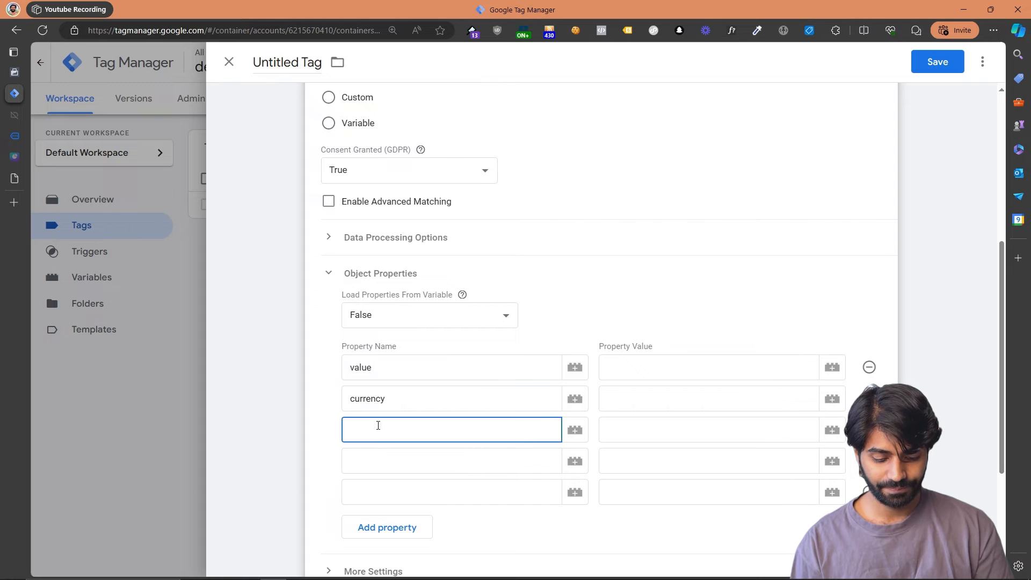
pyautogui.write('contents')
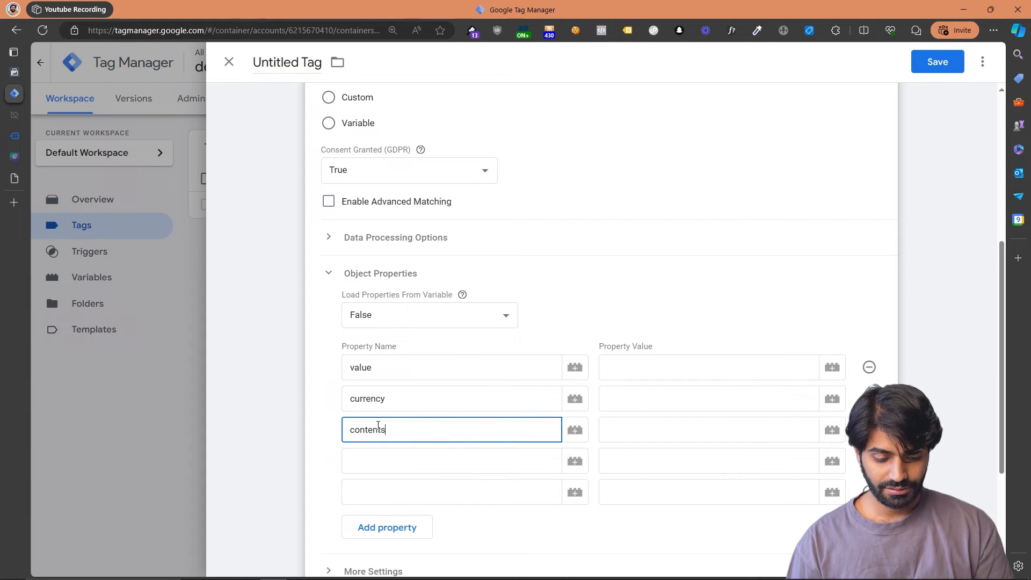
pyautogui.click(374, 455)
pyautogui.write('content_')
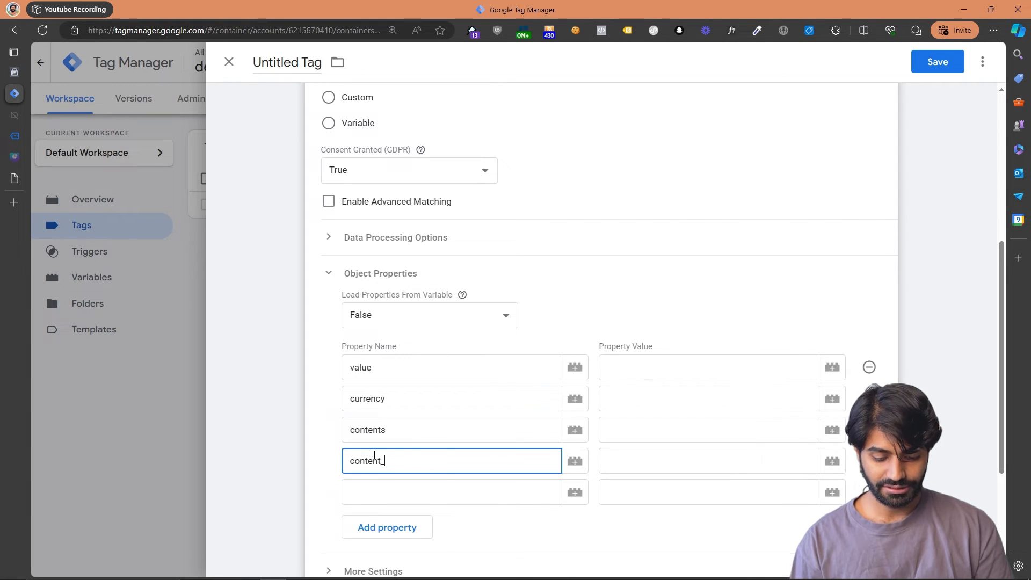
pyautogui.write('ids')
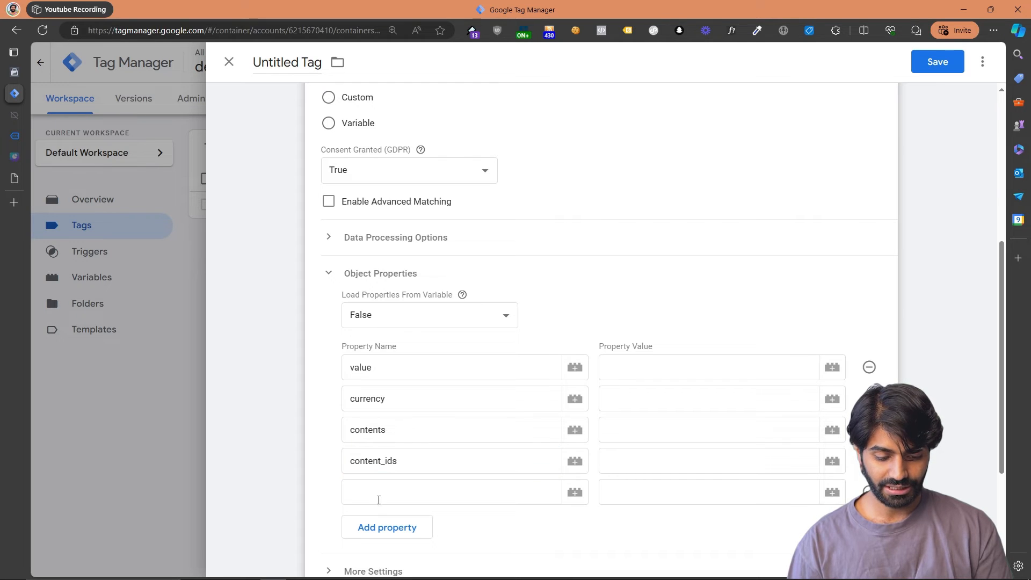
# - Name the fifth object property content_name, and add two more properties named num_items and content_type
pyautogui.click(378, 498)
pyautogui.write('content_name')
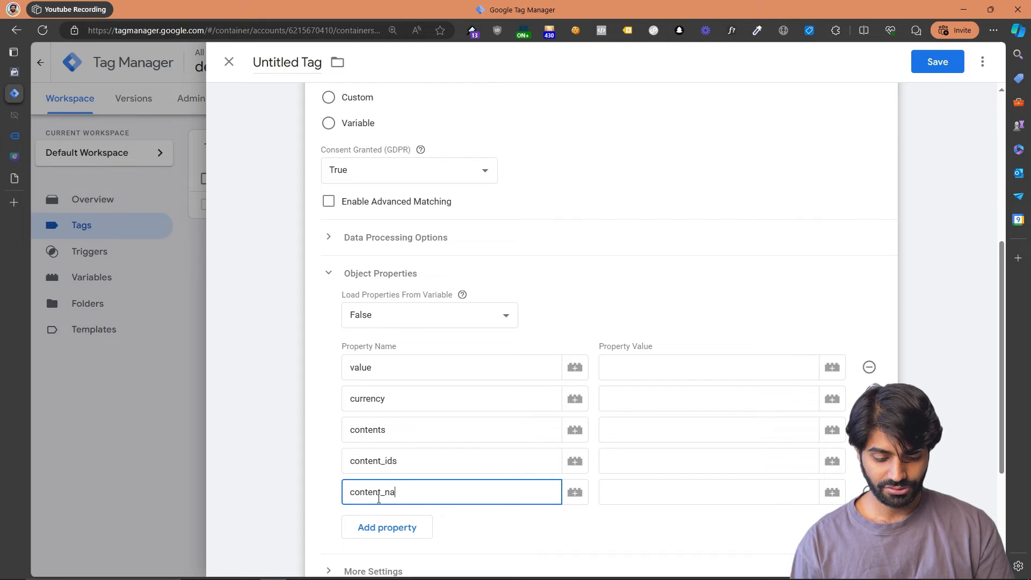
pyautogui.click(384, 528)
pyautogui.write('num_items')
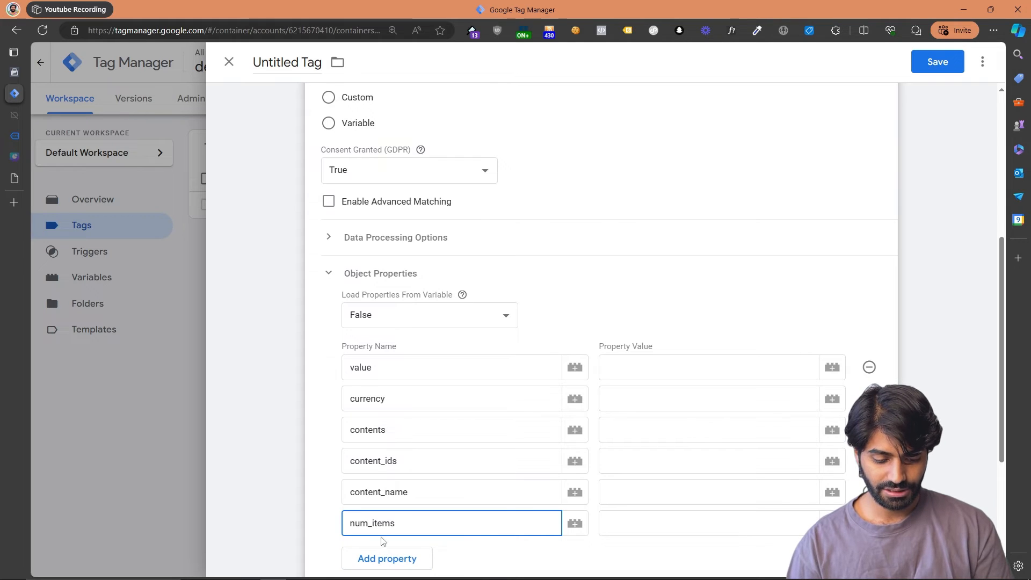
pyautogui.click(382, 556)
pyautogui.write('content')
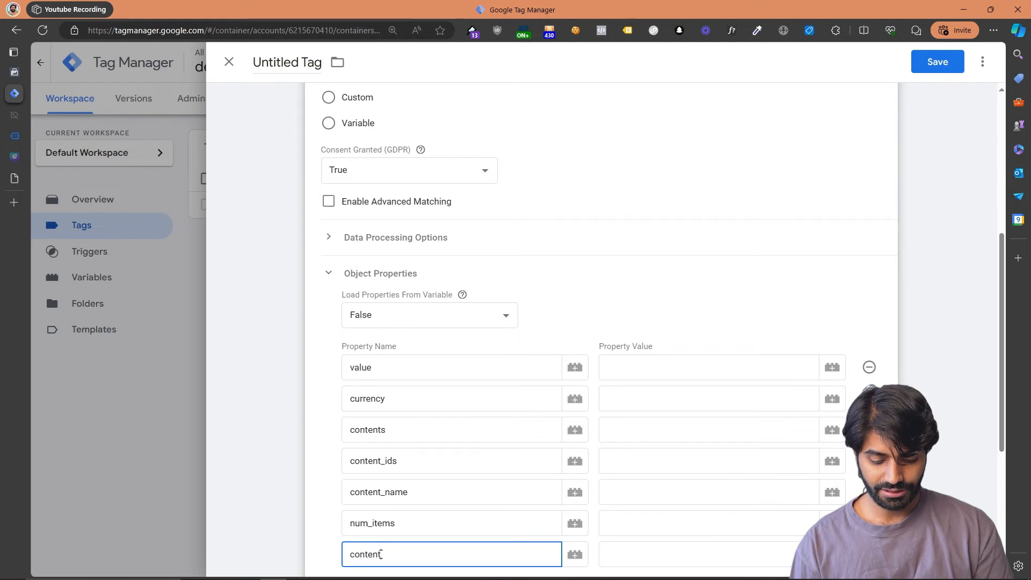
pyautogui.write('_type')
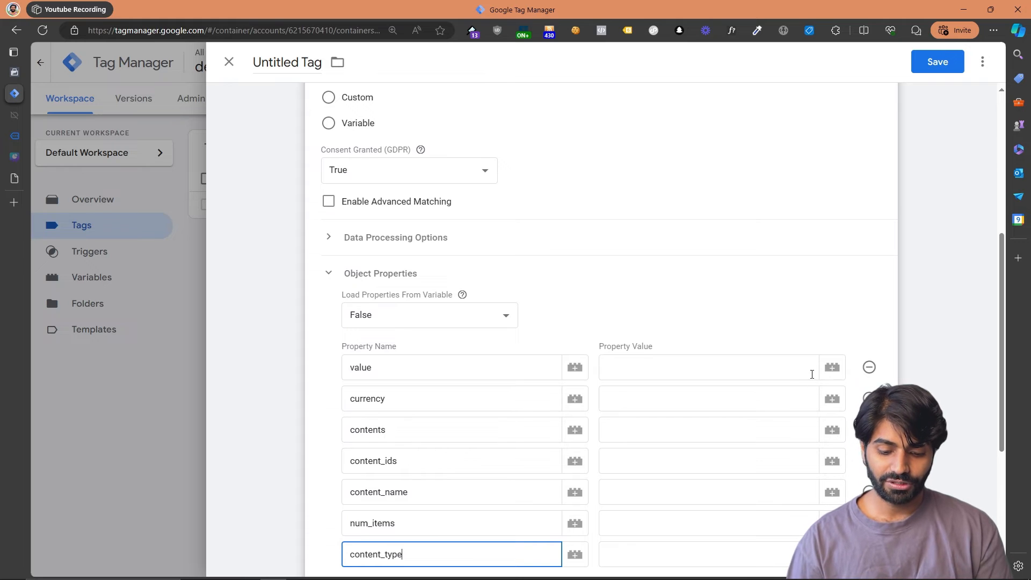
# - Assign the DLV ecommerce.value variable to the value property
pyautogui.click(832, 368)
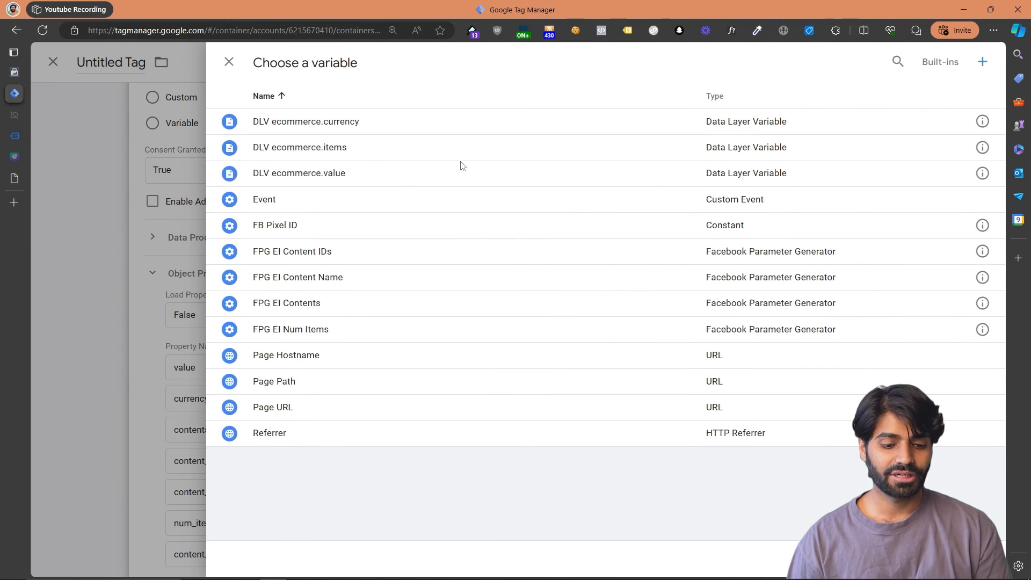
pyautogui.click(360, 171)
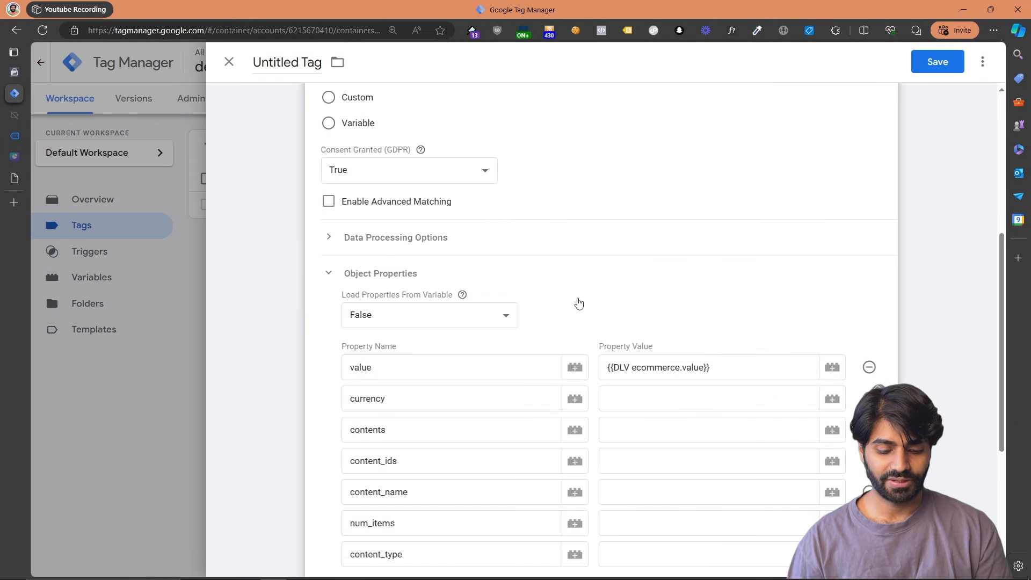
# - Assign the DLV ecommerce.currency variable to the currency property and FPG EI Contents to the contents property
pyautogui.click(840, 410)
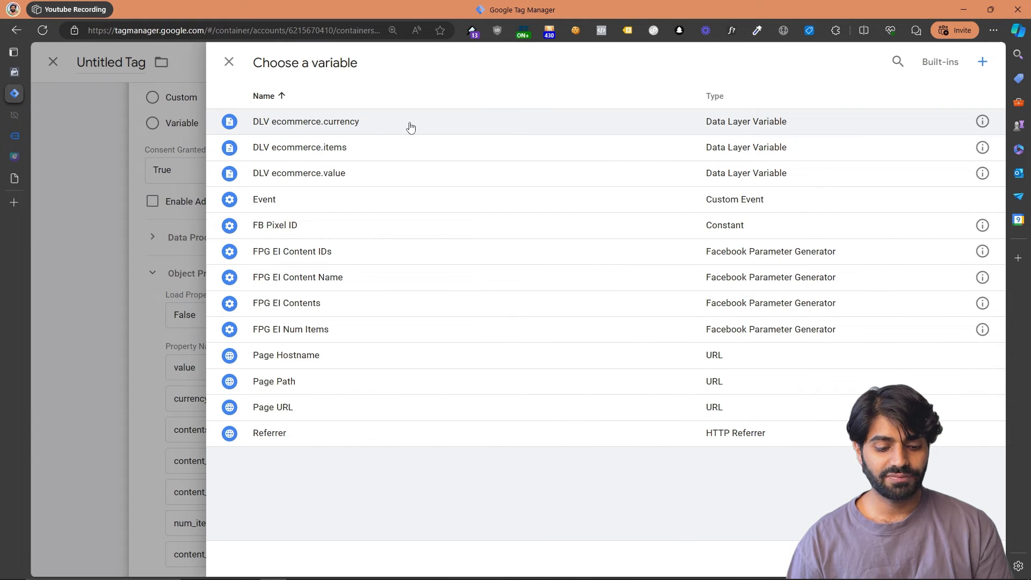
pyautogui.click(410, 127)
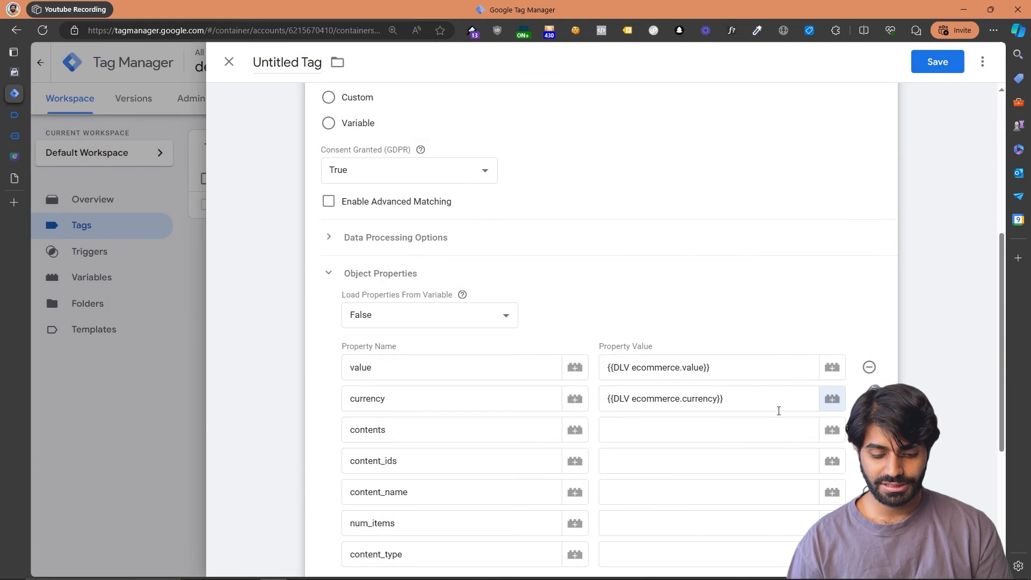
pyautogui.click(836, 443)
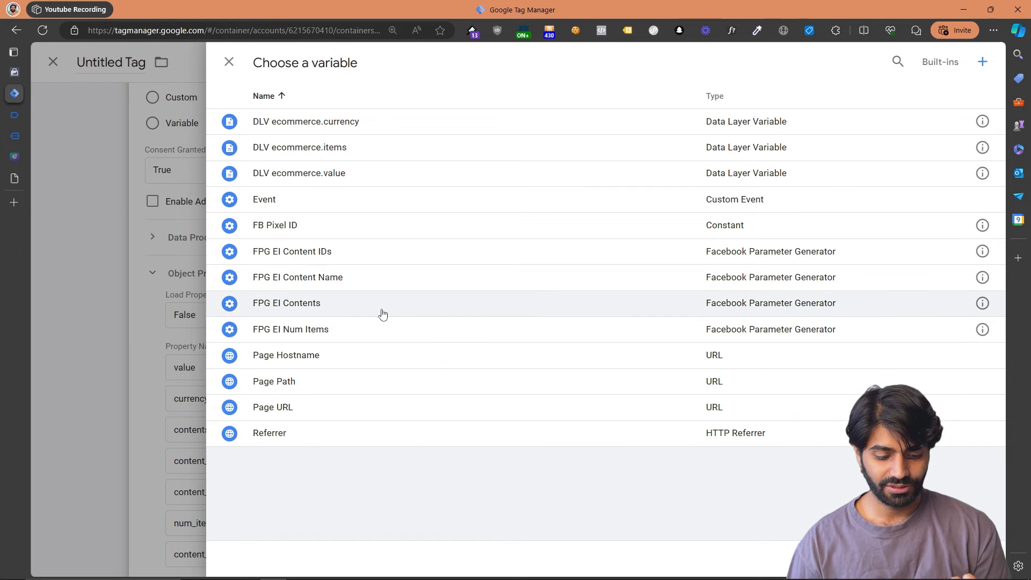
pyautogui.click(380, 311)
# - Assign the FPG EI Content IDs variable to content_ids and FPG EI Content Name to content_name
pyautogui.click(833, 461)
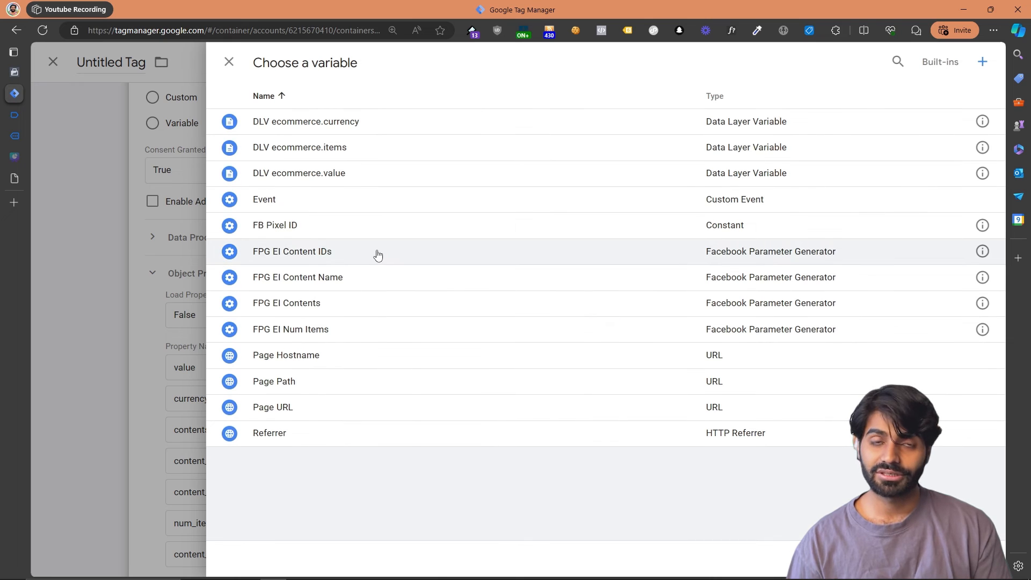
pyautogui.click(378, 254)
pyautogui.click(709, 492)
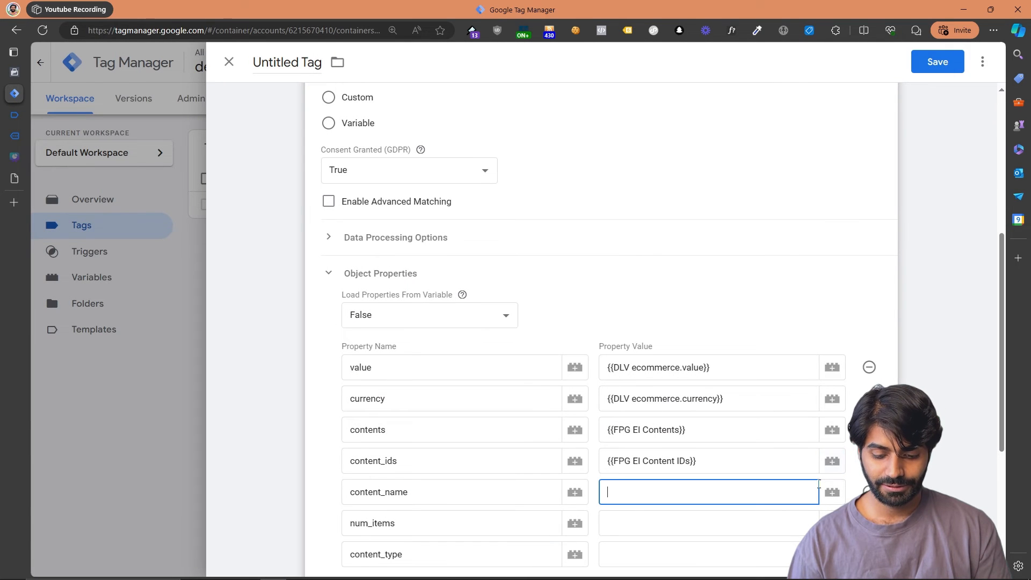
pyautogui.click(833, 492)
pyautogui.click(408, 278)
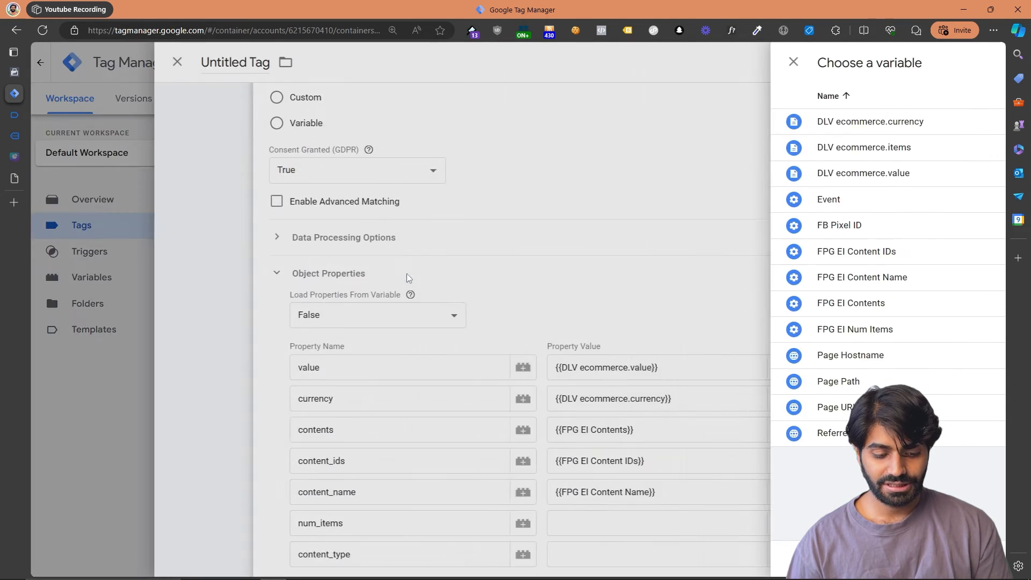
# - Assign the FPG EI Num Items variable to num_items and set the content_type property's value to product
pyautogui.click(832, 489)
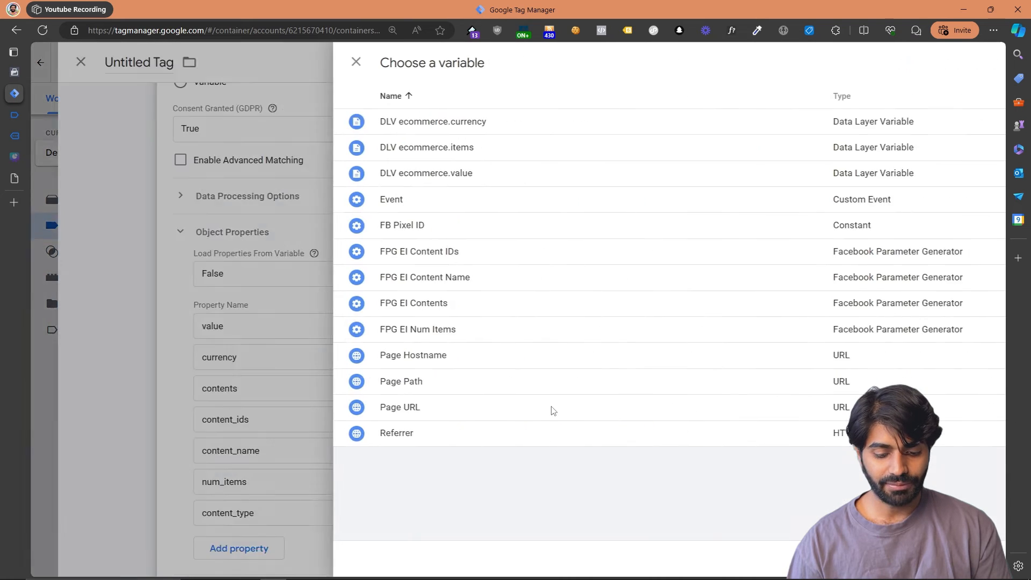
pyautogui.click(408, 330)
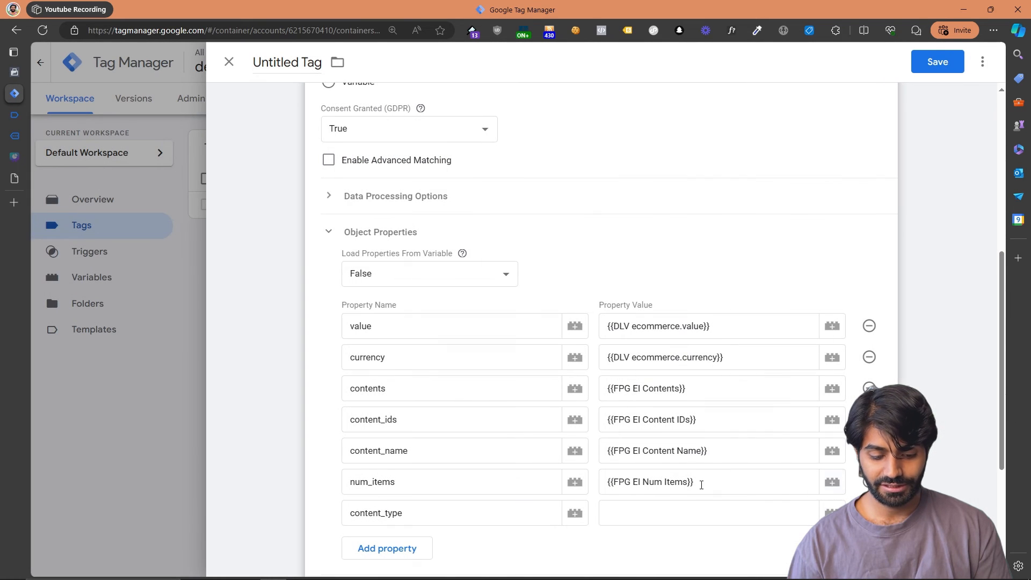
pyautogui.click(832, 514)
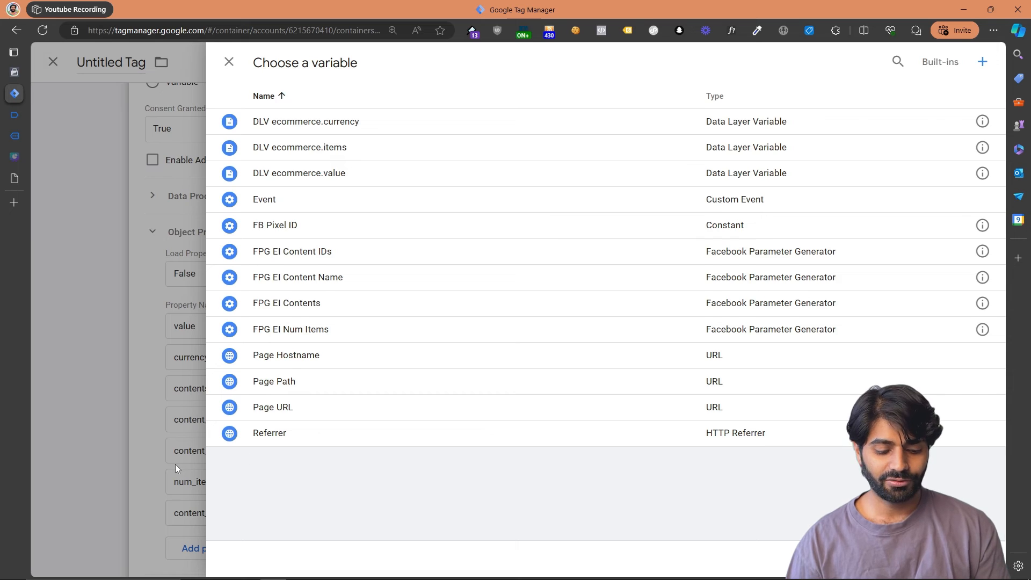
pyautogui.click(175, 465)
pyautogui.click(647, 505)
pyautogui.write('product')
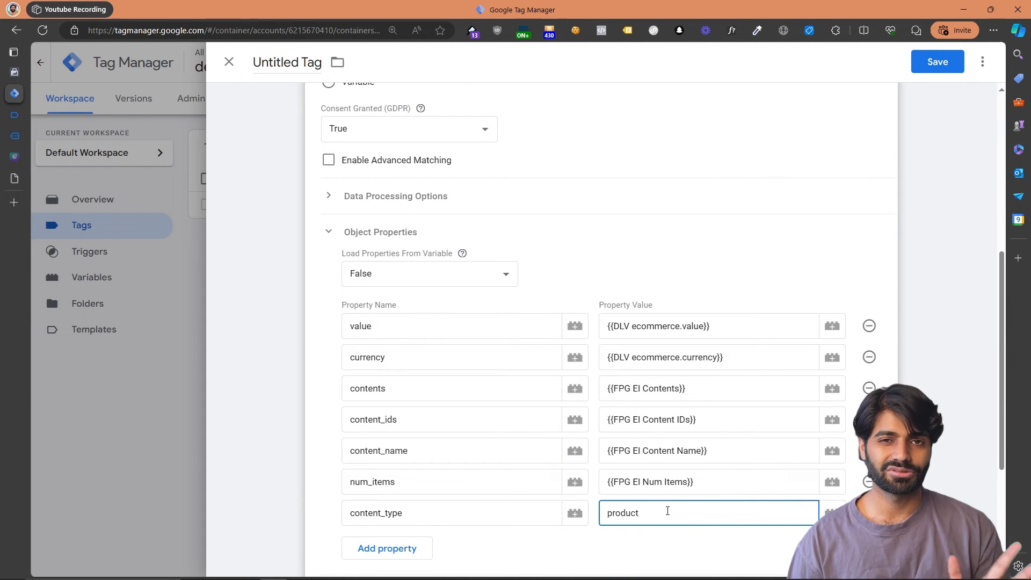
# - Name the tag FB AddToCart and save it
pyautogui.scroll(-4, 668, 511)
pyautogui.scroll(10, 668, 513)
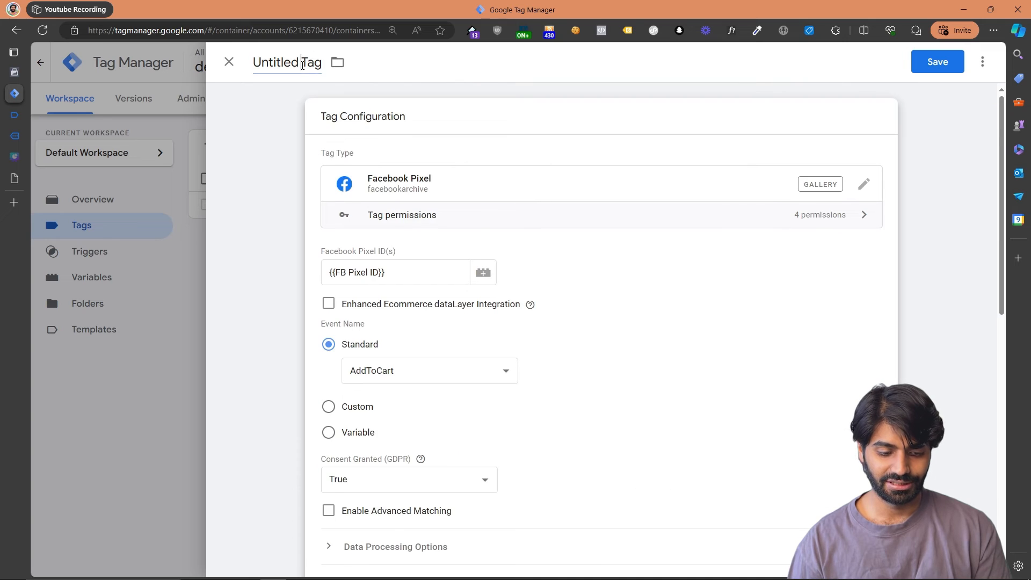
pyautogui.click(302, 64)
pyautogui.write('FB ')
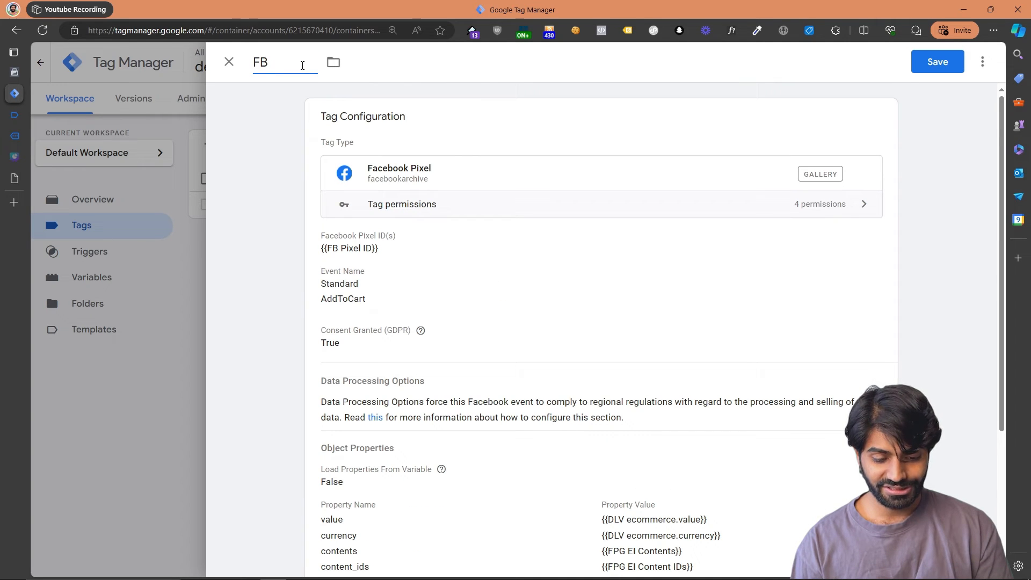
pyautogui.write('AddToCart')
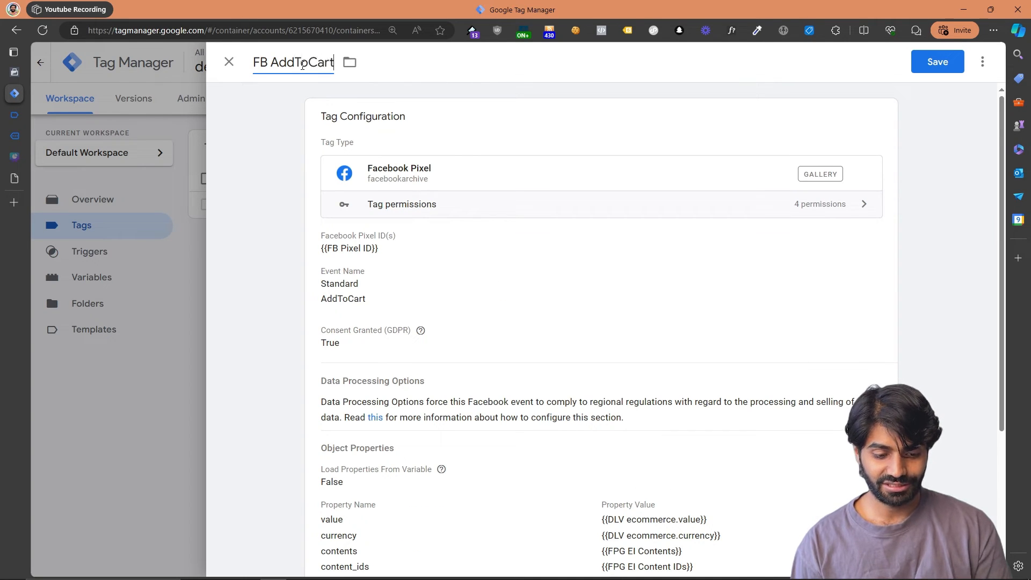
pyautogui.click(938, 62)
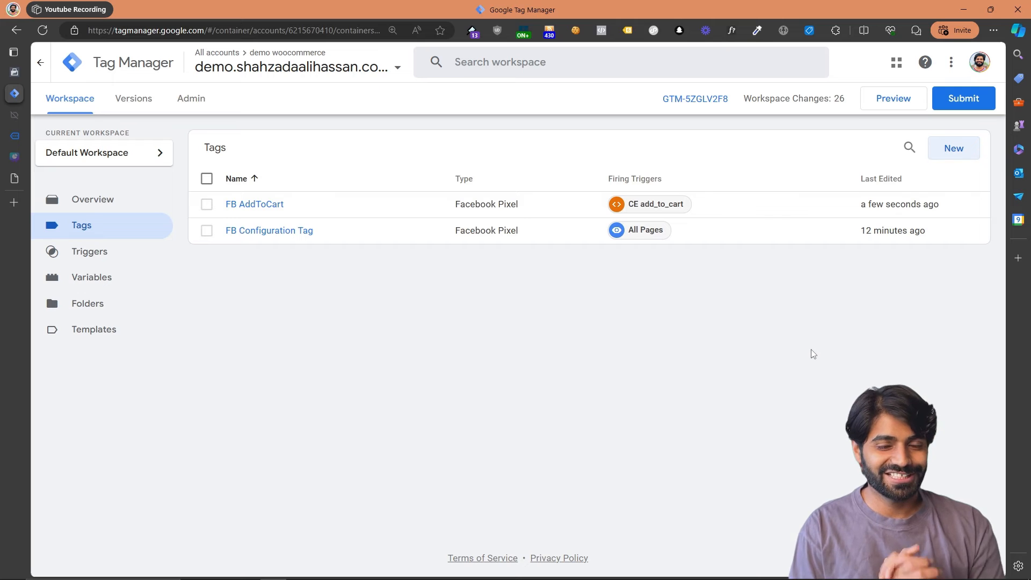
# - Start previewing the container and add the Smart LED Light Bulb to the cart from its product page in the demo shop
pyautogui.click(904, 104)
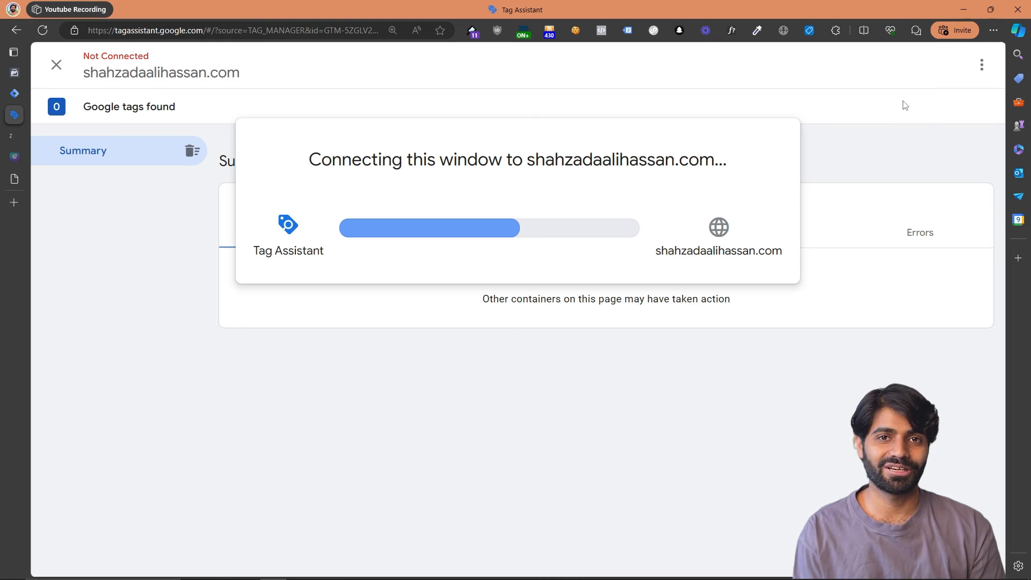
pyautogui.click(18, 143)
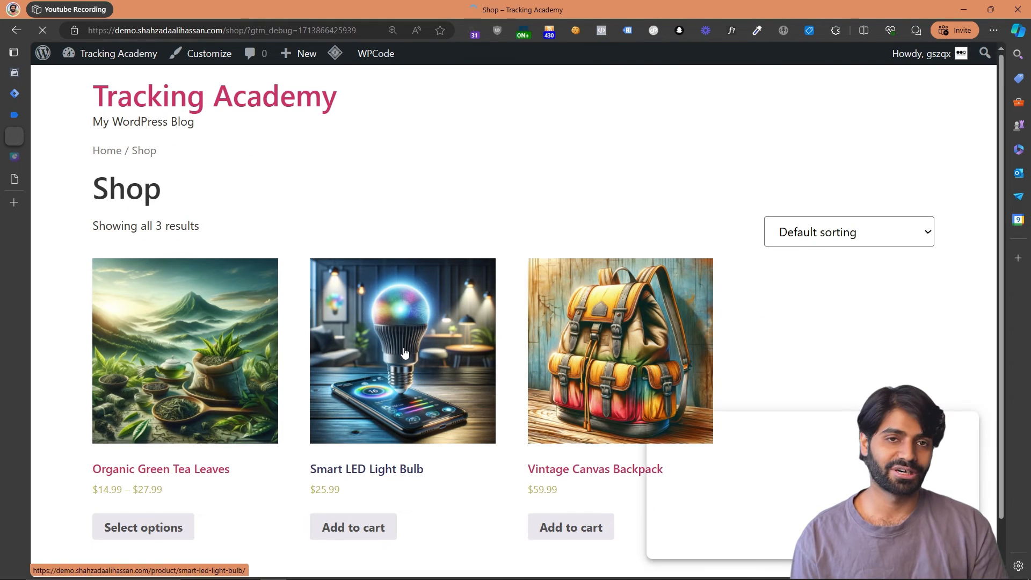
pyautogui.click(404, 353)
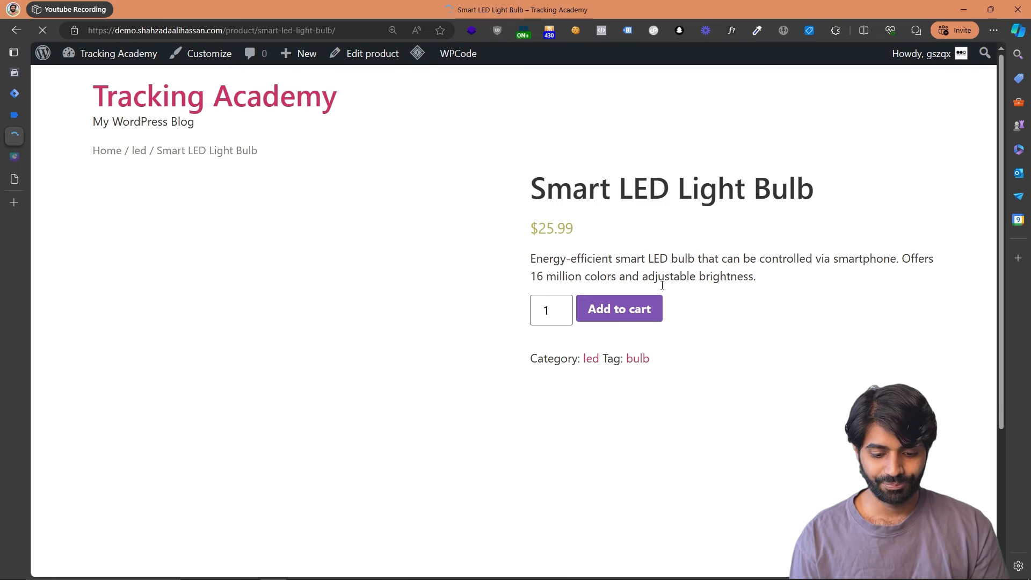
pyautogui.click(601, 32)
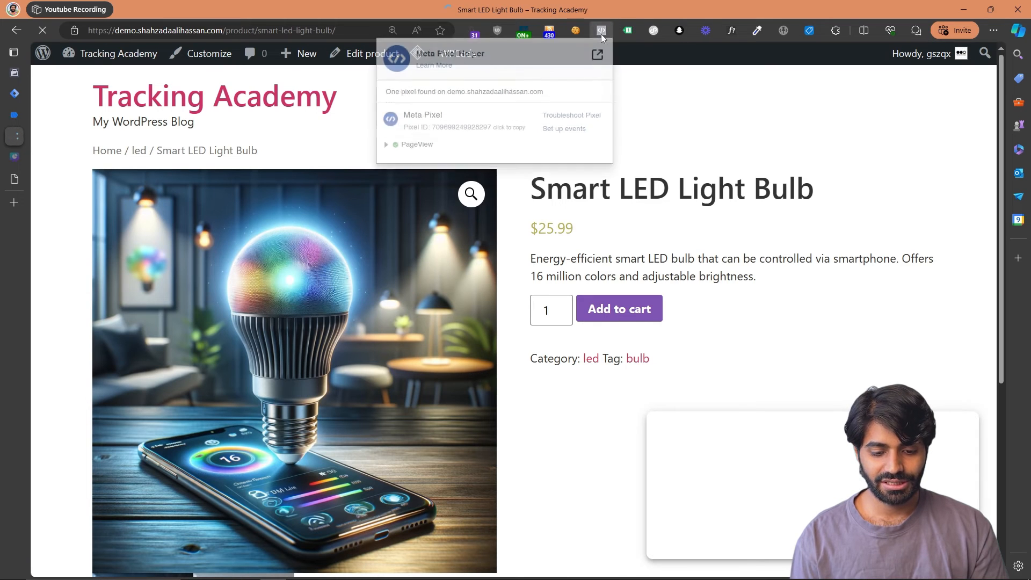
pyautogui.click(602, 309)
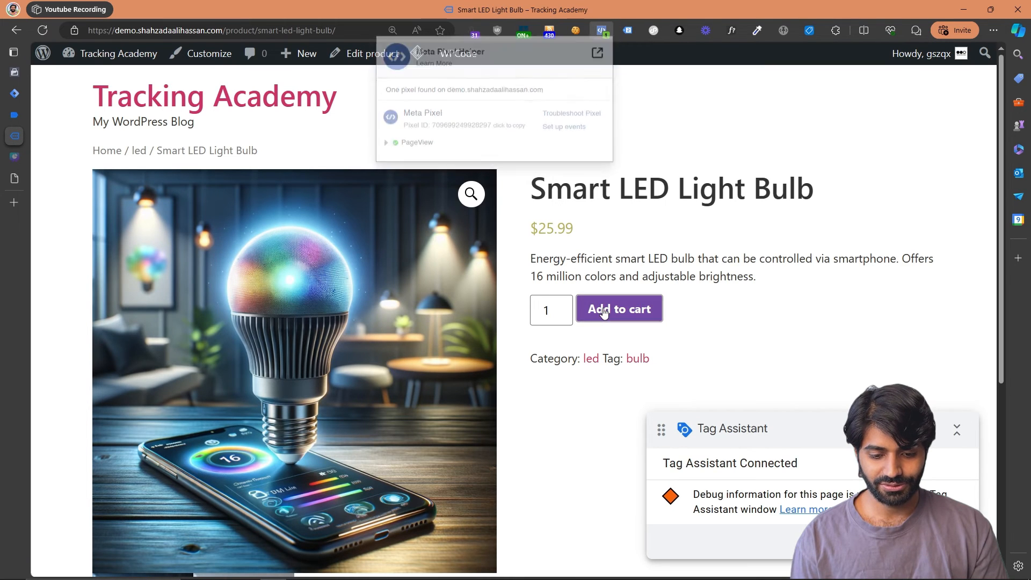
# - Check the pixel events in Meta Pixel Helper and the tags fired on the add_to_cart event in Tag Assistant
pyautogui.click(603, 33)
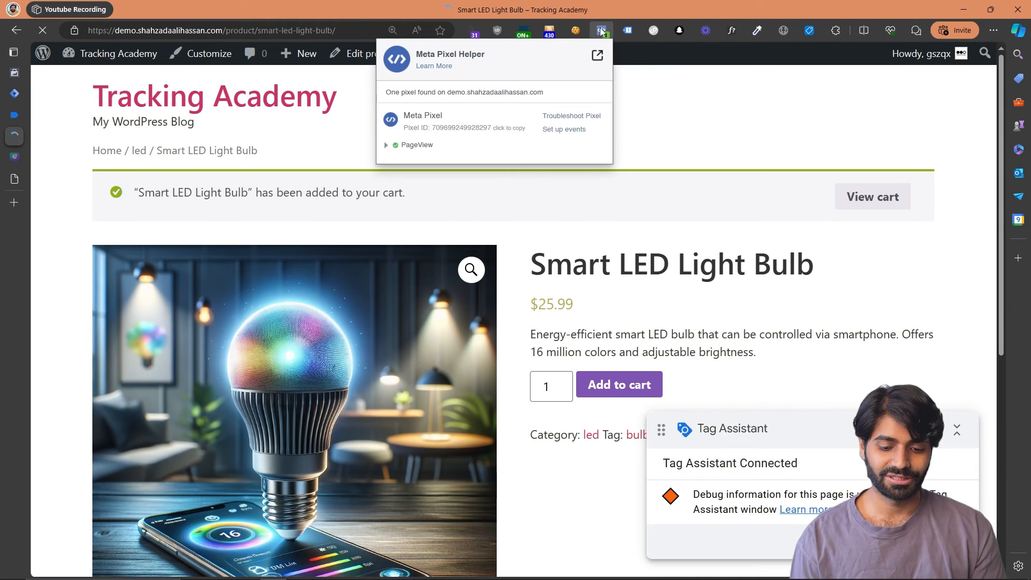
pyautogui.click(14, 114)
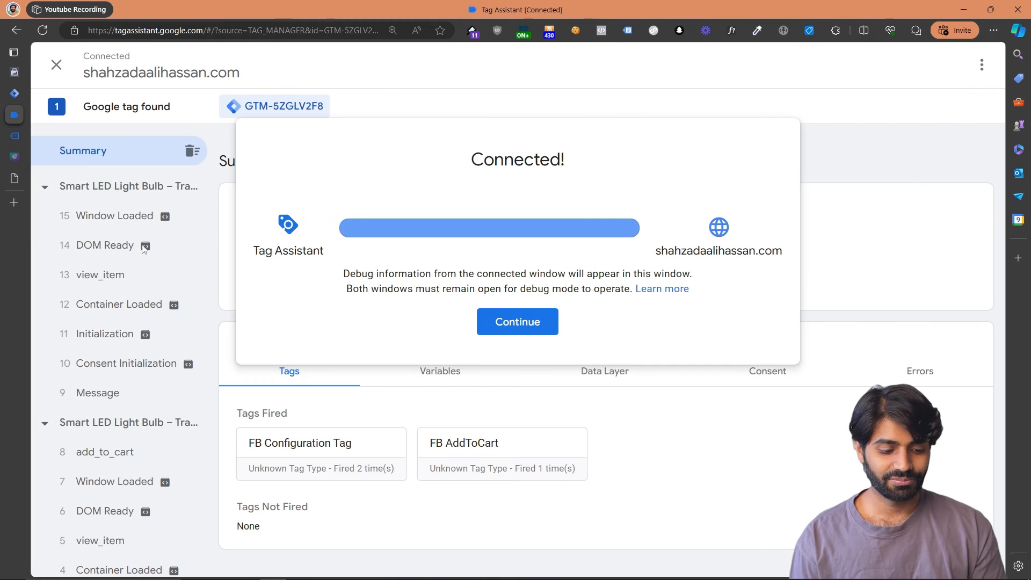
pyautogui.click(113, 465)
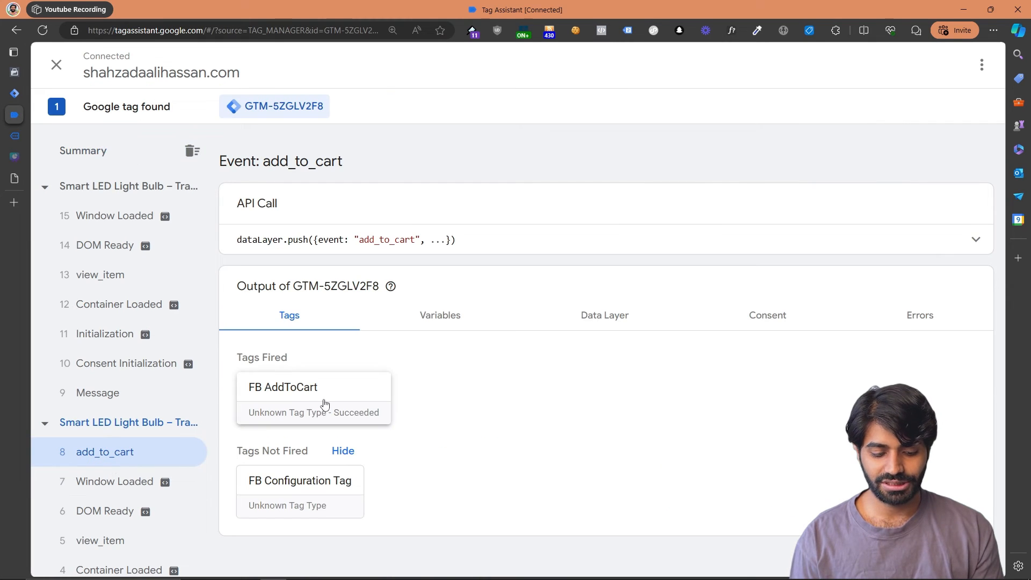
# - Switch to Meta Events Manager and examine all parameters and the active issue of the latest Add to cart test event
pyautogui.click(21, 71)
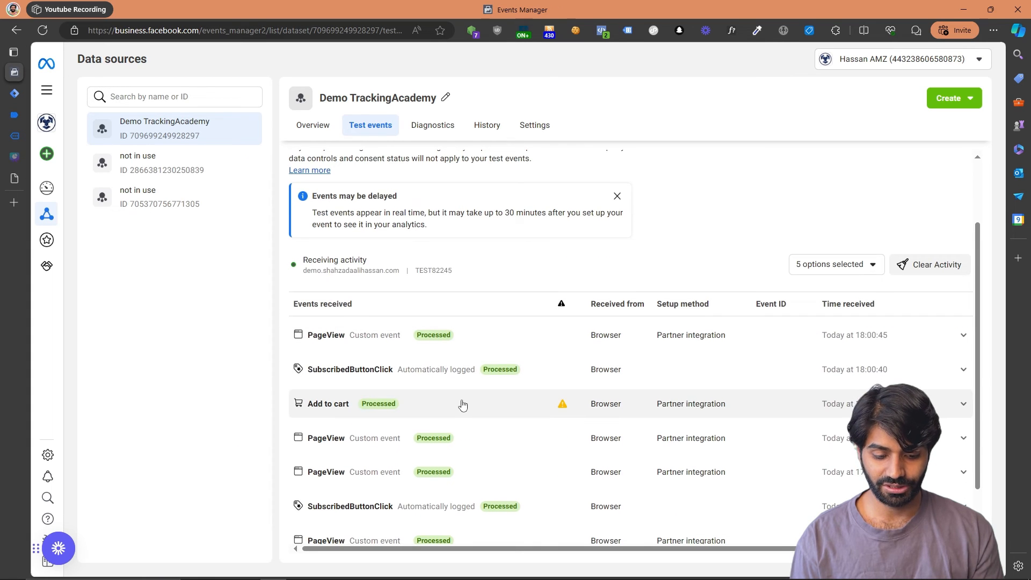
pyautogui.click(462, 404)
pyautogui.scroll(-2, 461, 403)
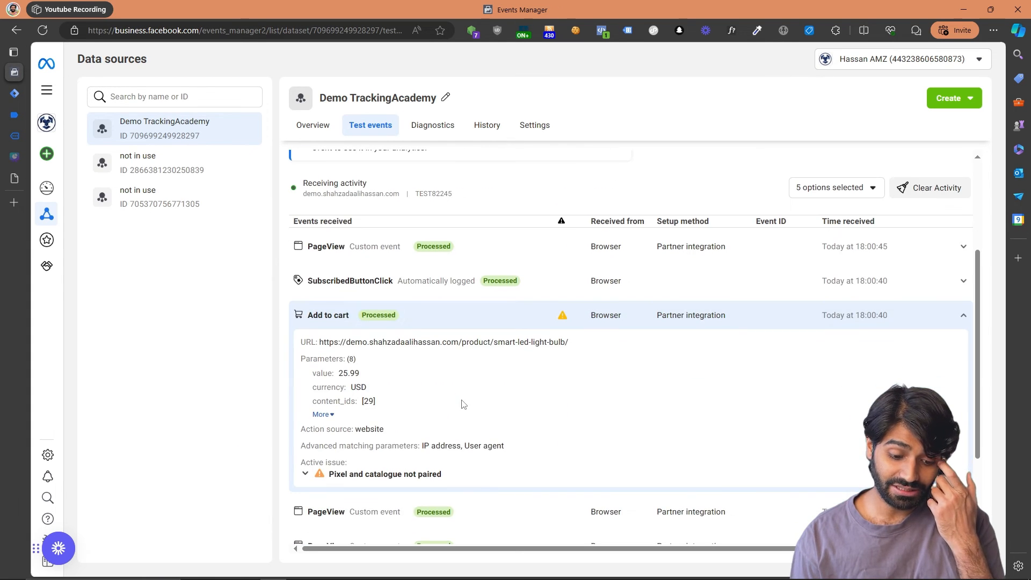
pyautogui.click(322, 419)
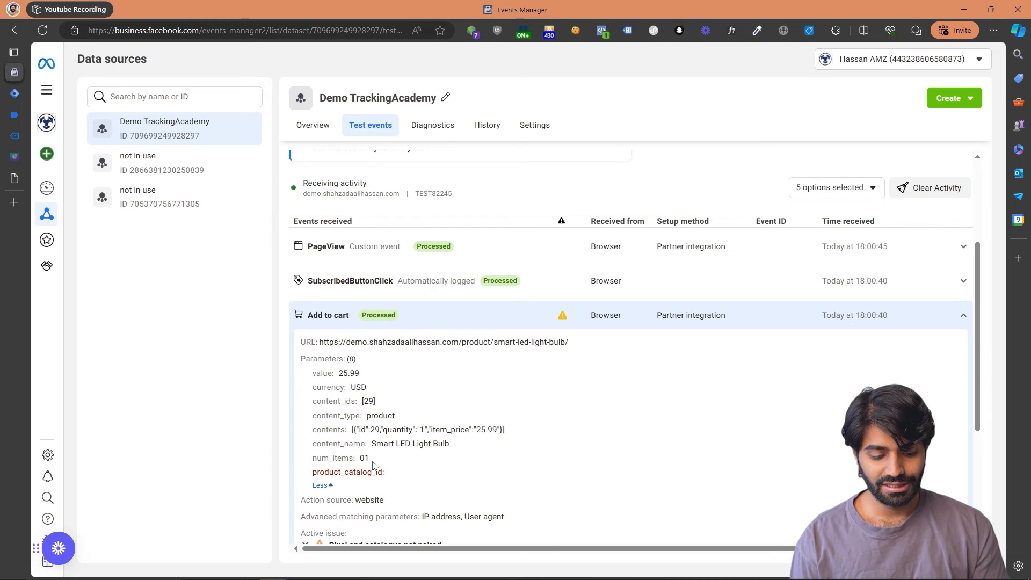
pyautogui.scroll(-1, 392, 483)
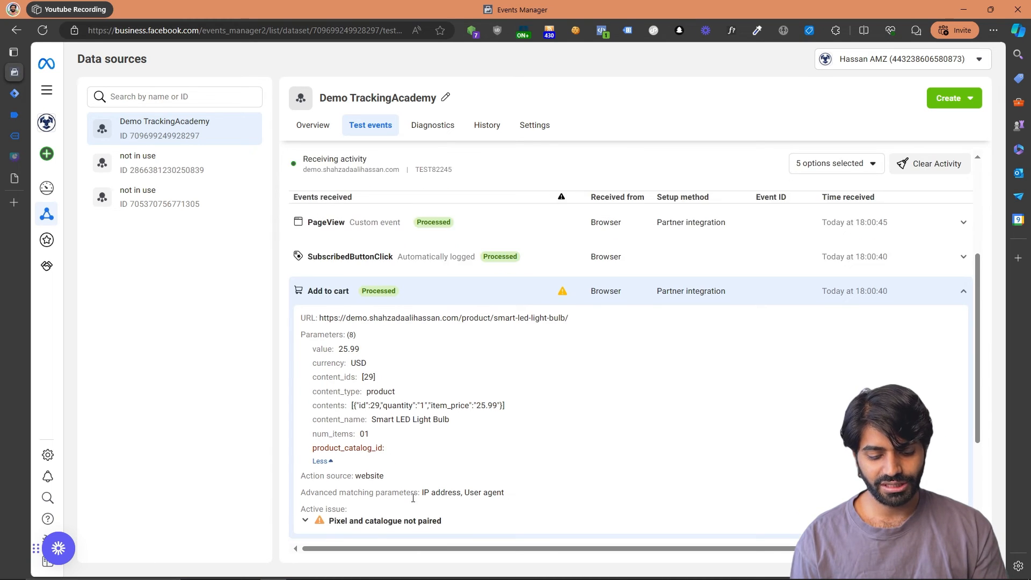
pyautogui.moveTo(449, 526); pyautogui.dragTo(325, 526)
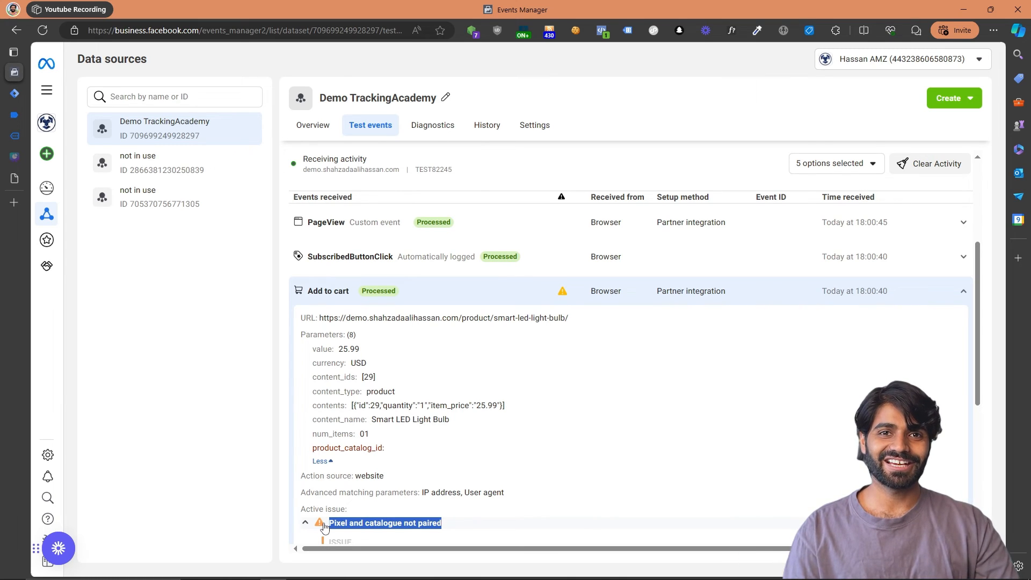
# - In Google Tag Manager, publish a version named with the author's bracketed name followed by FB AddToCart, and return to the workspace
pyautogui.moveTo(4, 108)
pyautogui.click(26, 93)
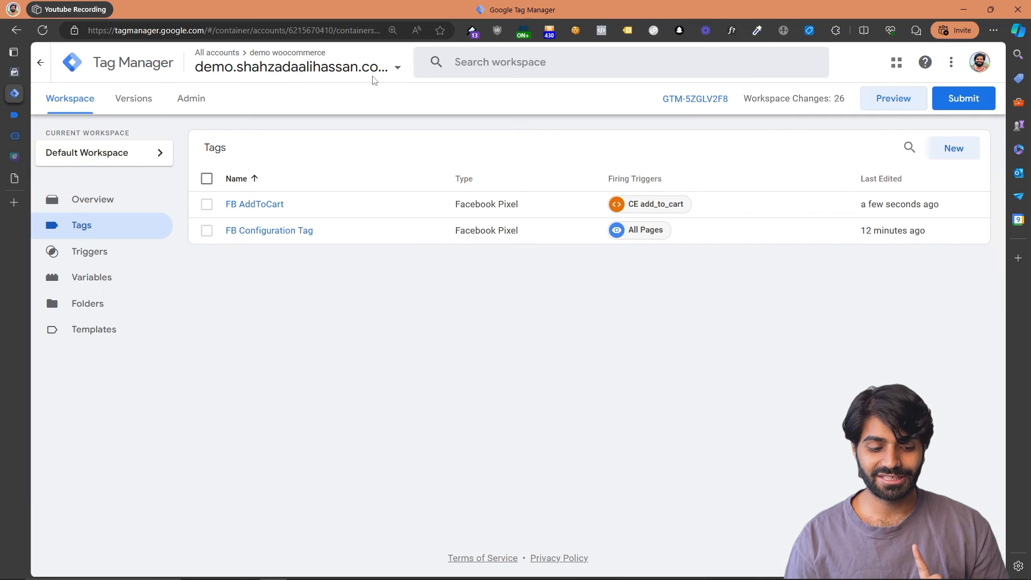
pyautogui.click(960, 102)
pyautogui.click(437, 212)
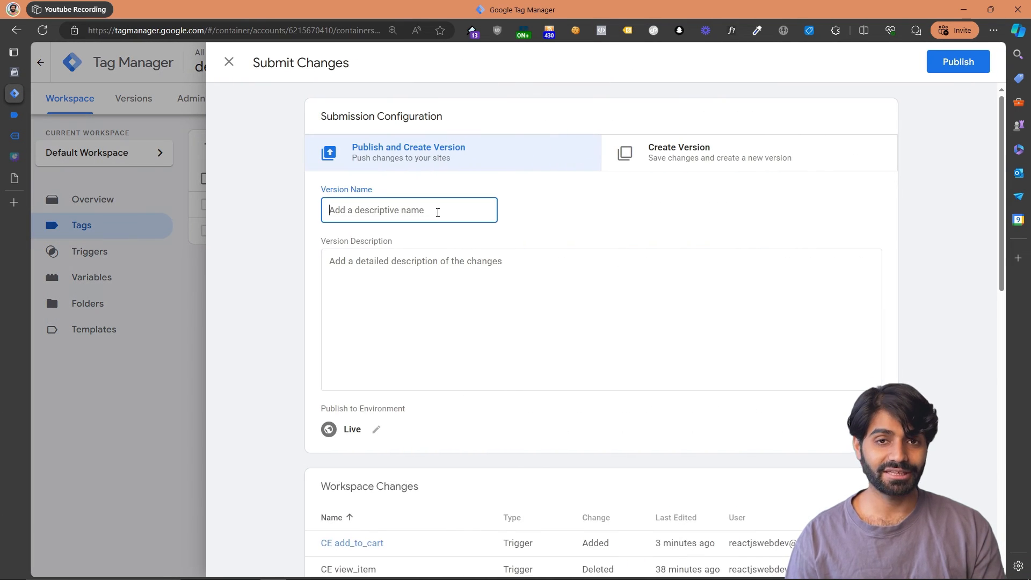
pyautogui.write('[Shah')
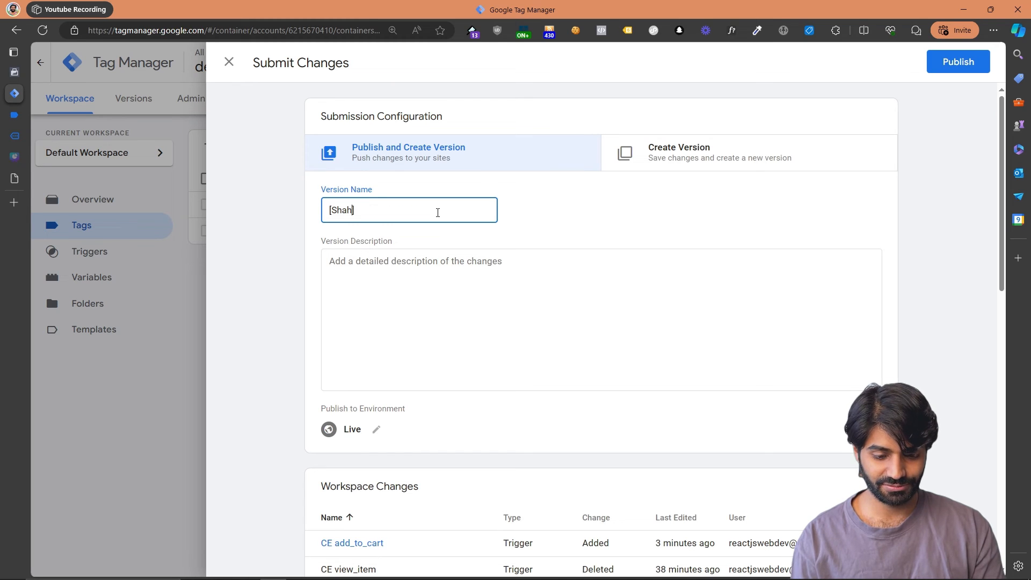
pyautogui.write('zadaAliHassan')
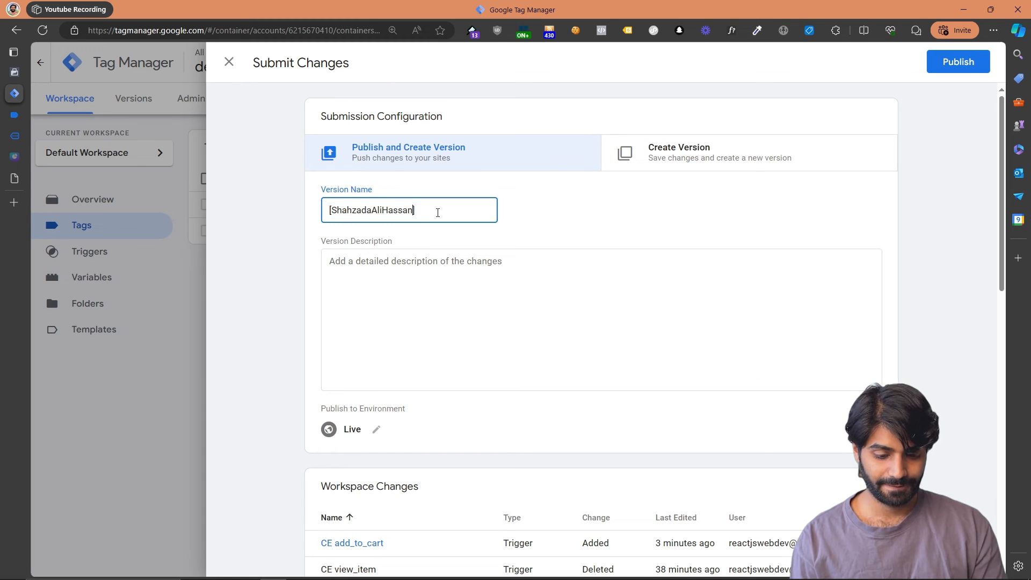
pyautogui.write('] FB AddToCart')
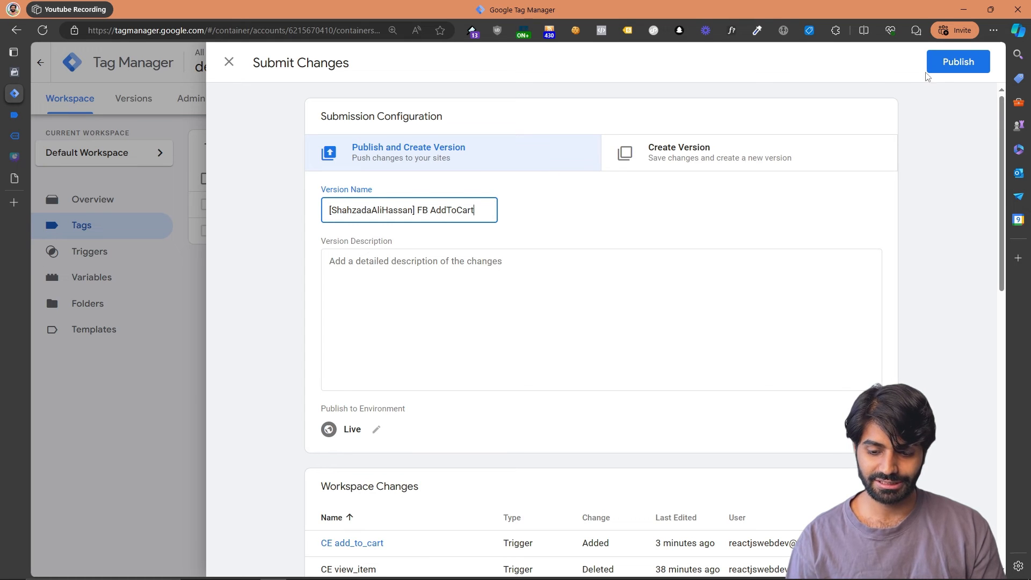
pyautogui.click(942, 68)
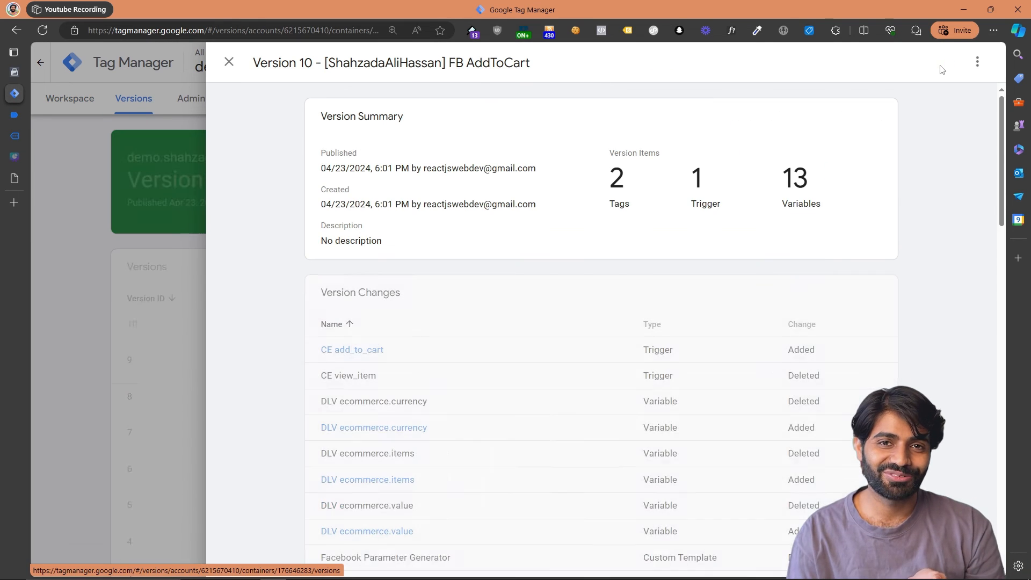
pyautogui.click(173, 154)
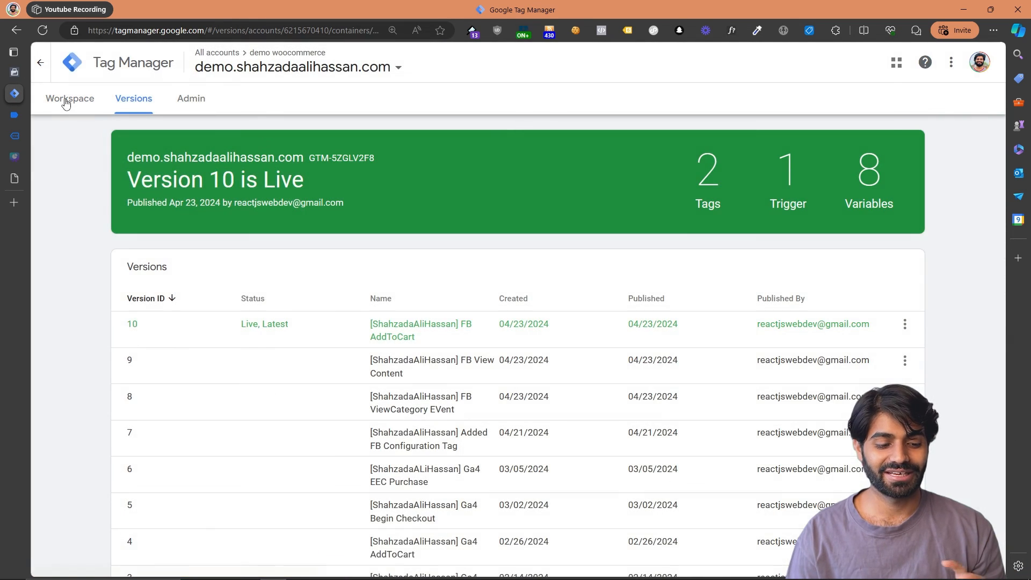
pyautogui.click(67, 99)
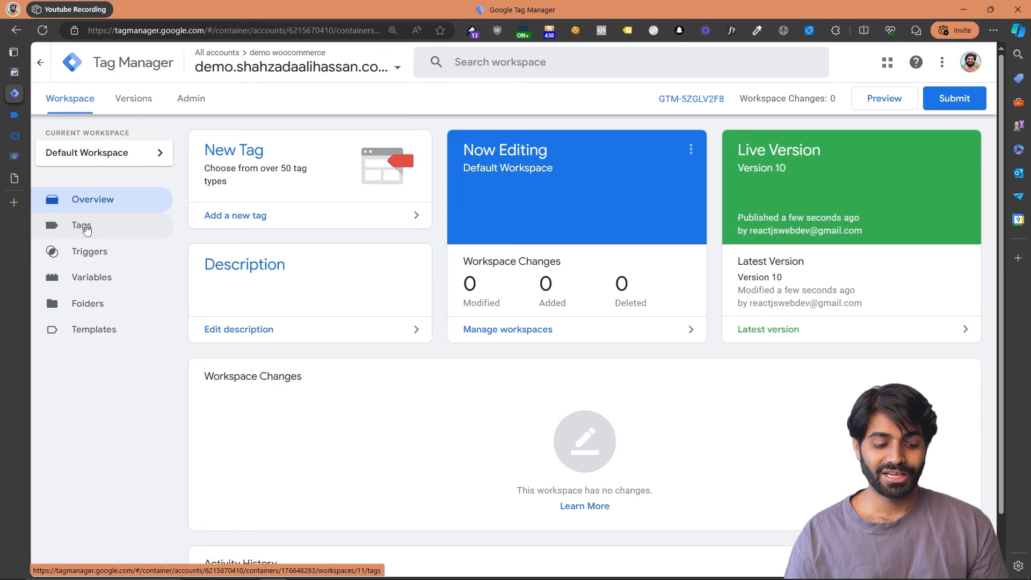
# - Import the container file FB + WooCommerce + GTM + AddToCart.json into the existing Default Workspace with the Merge option
pyautogui.click(95, 278)
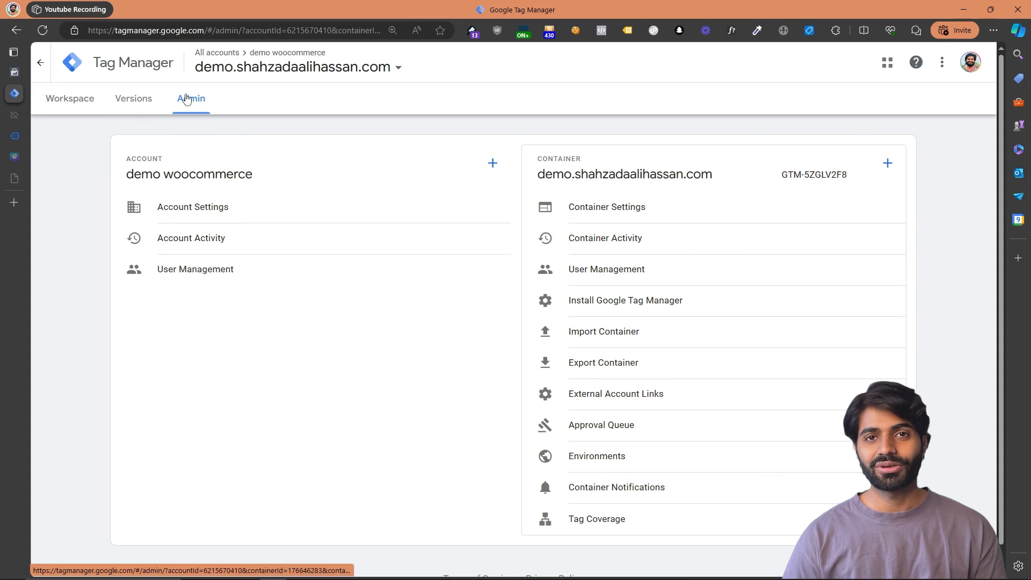
pyautogui.click(569, 332)
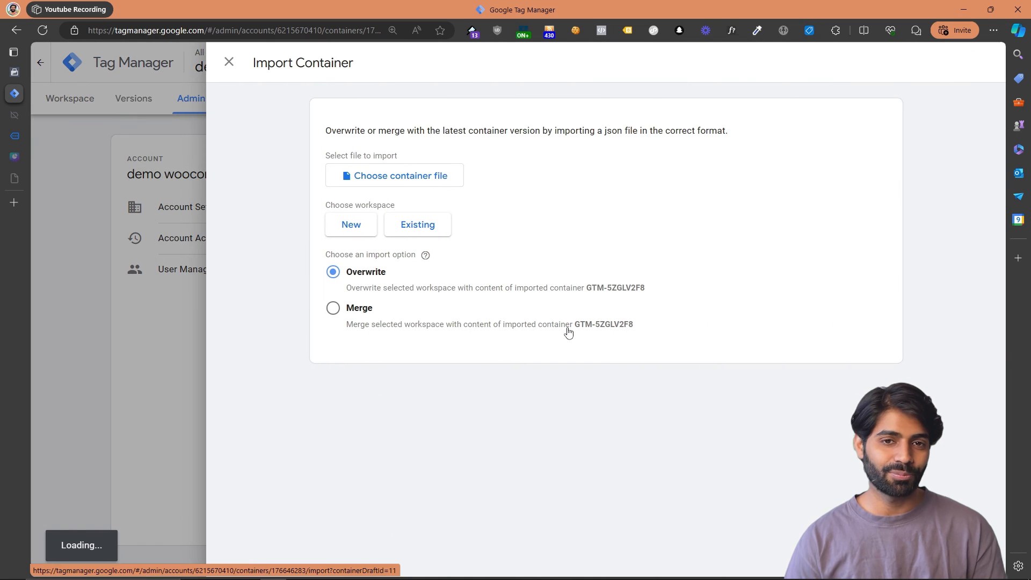
pyautogui.click(406, 176)
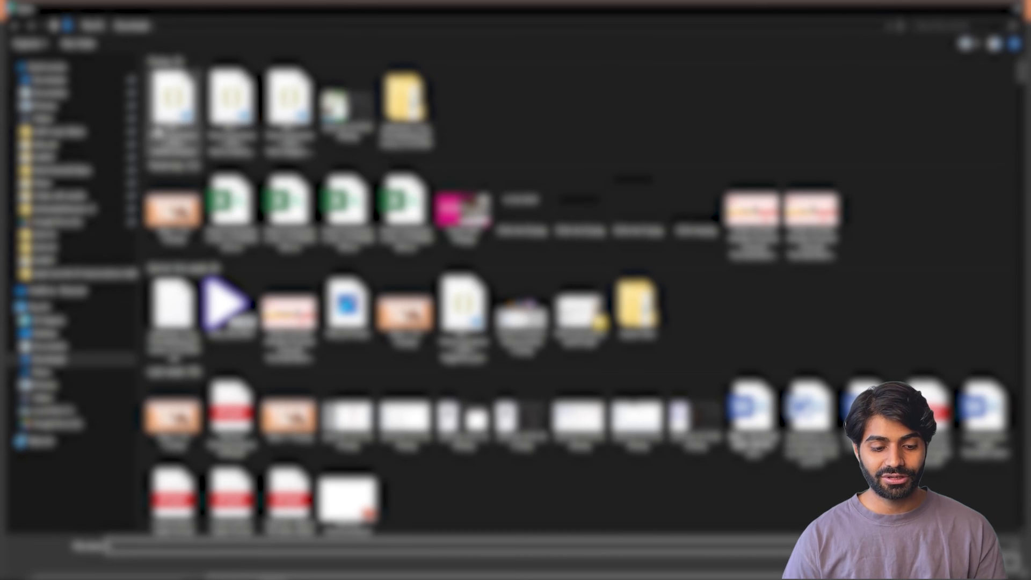
pyautogui.doubleClick(157, 127)
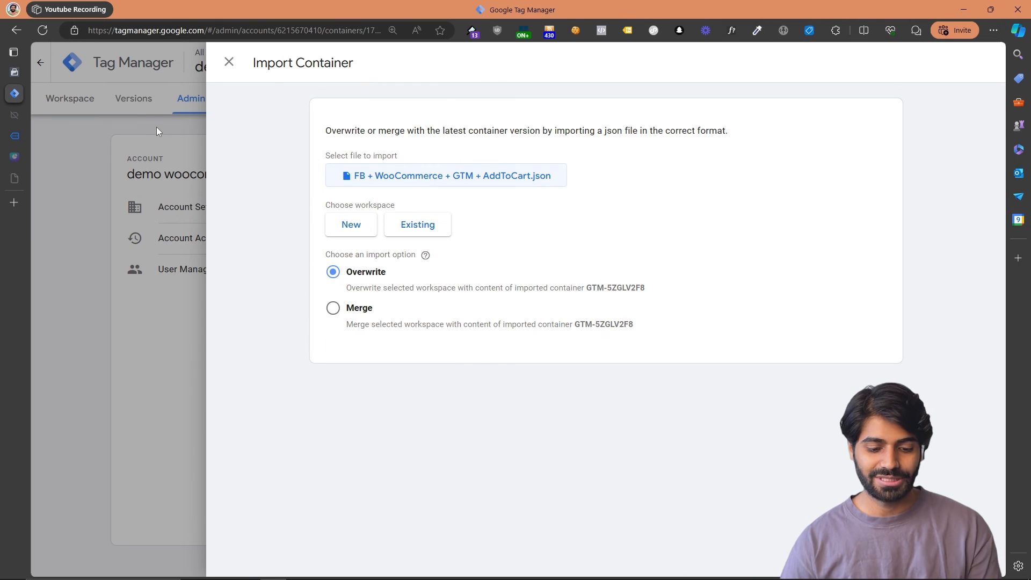
pyautogui.click(427, 235)
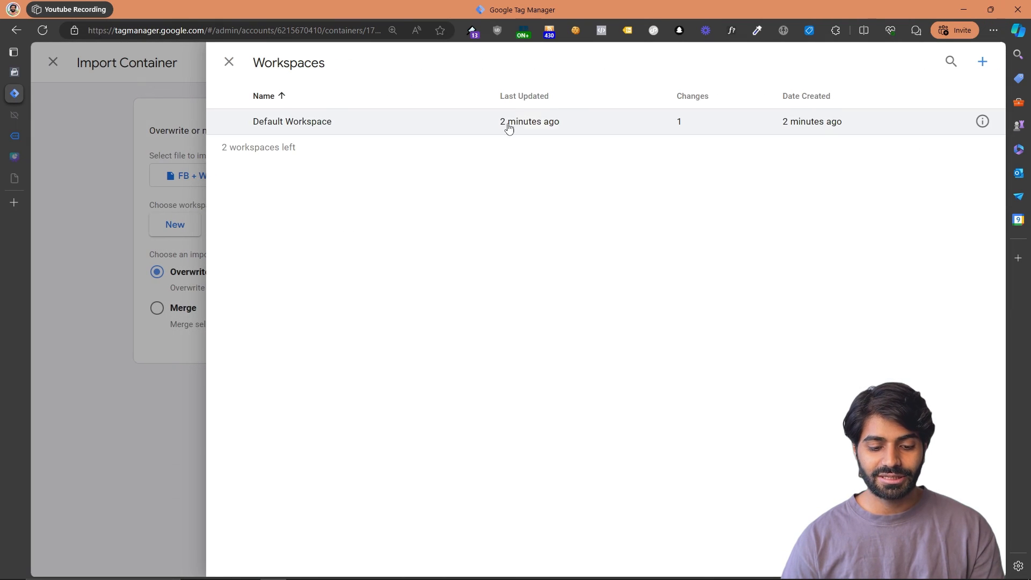
pyautogui.click(531, 120)
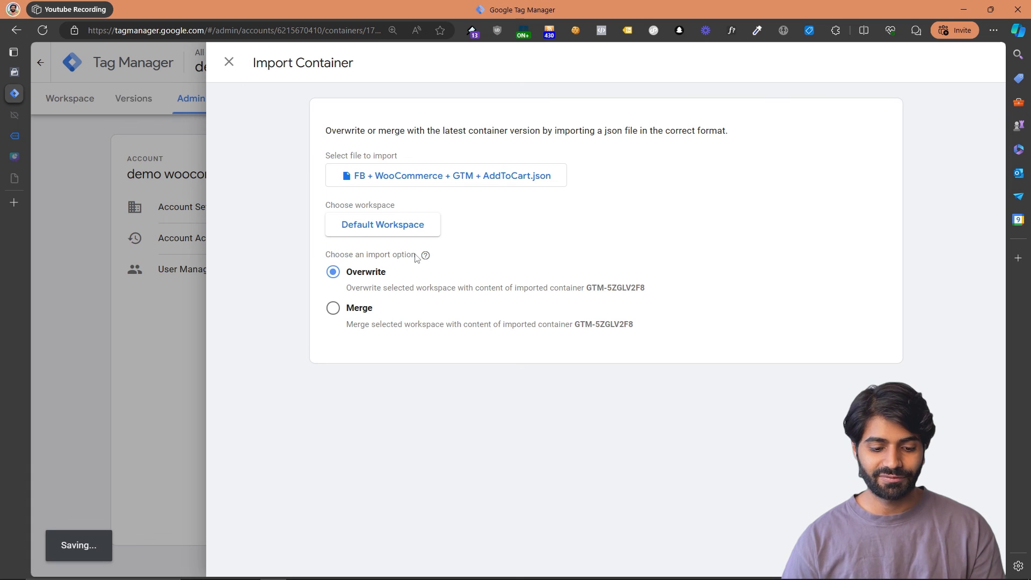
pyautogui.click(354, 310)
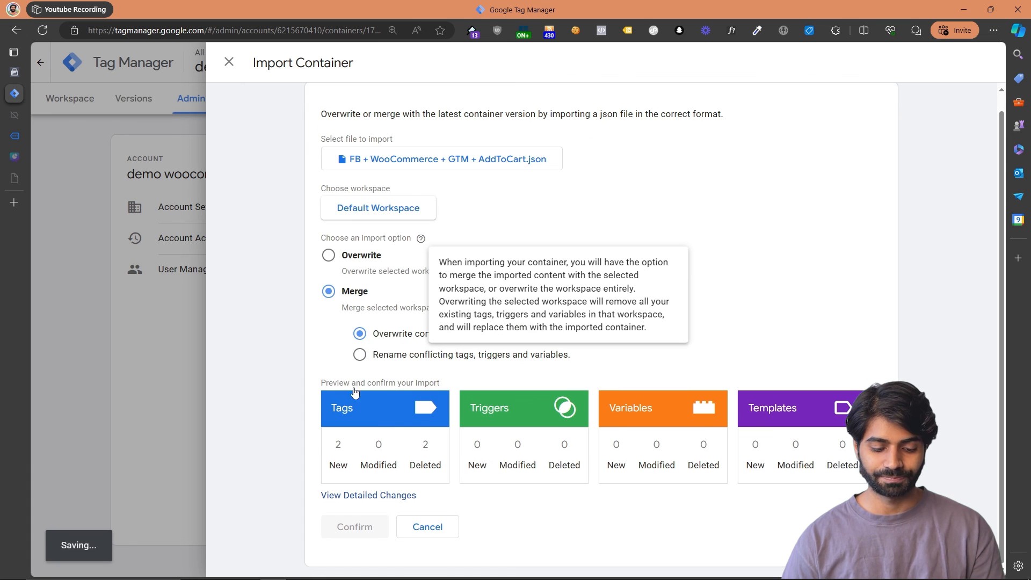
pyautogui.click(356, 532)
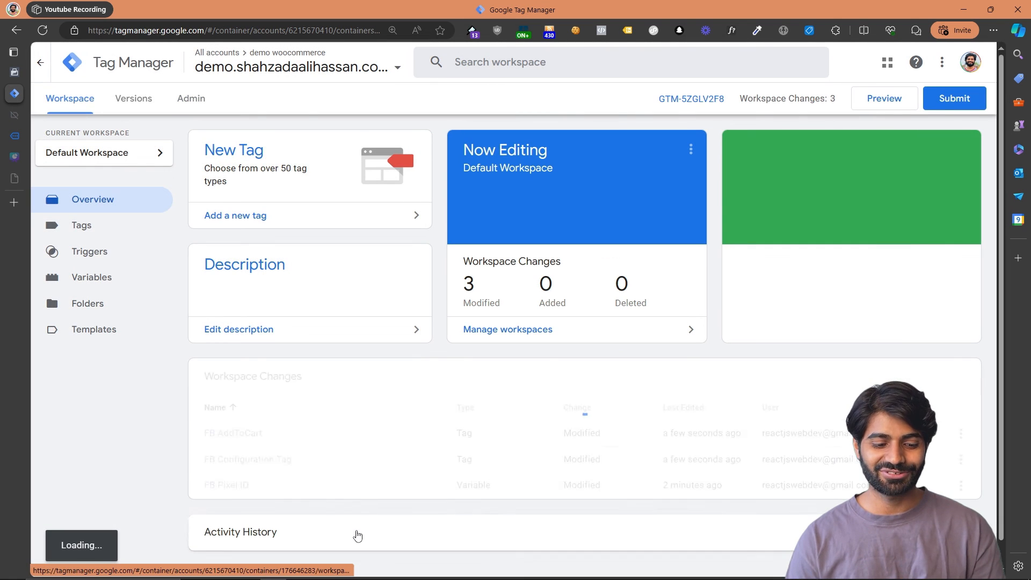
# - Open the value of the user-defined constant variable FB Pixel ID for editing
pyautogui.click(100, 281)
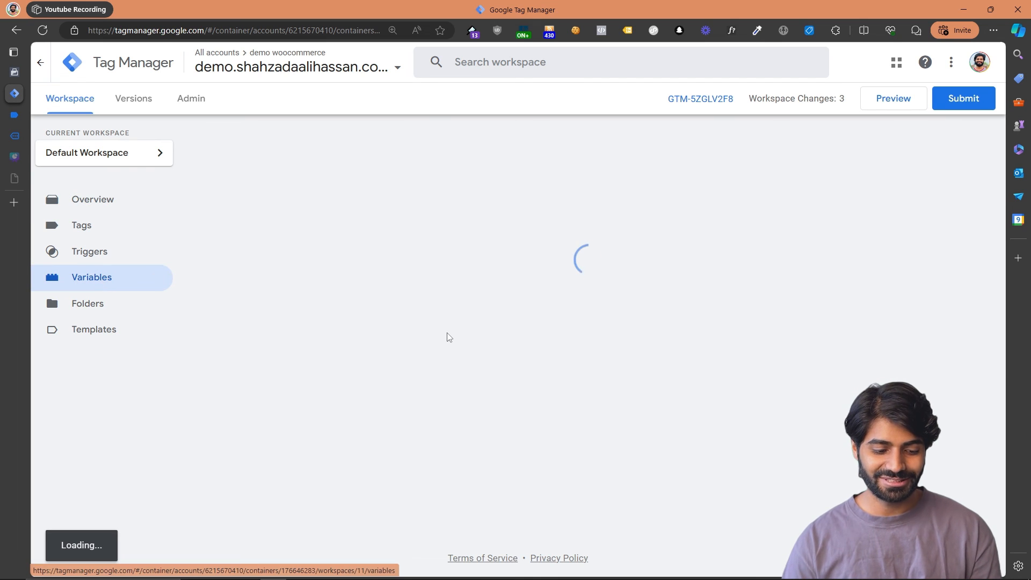
pyautogui.scroll(-2, 447, 336)
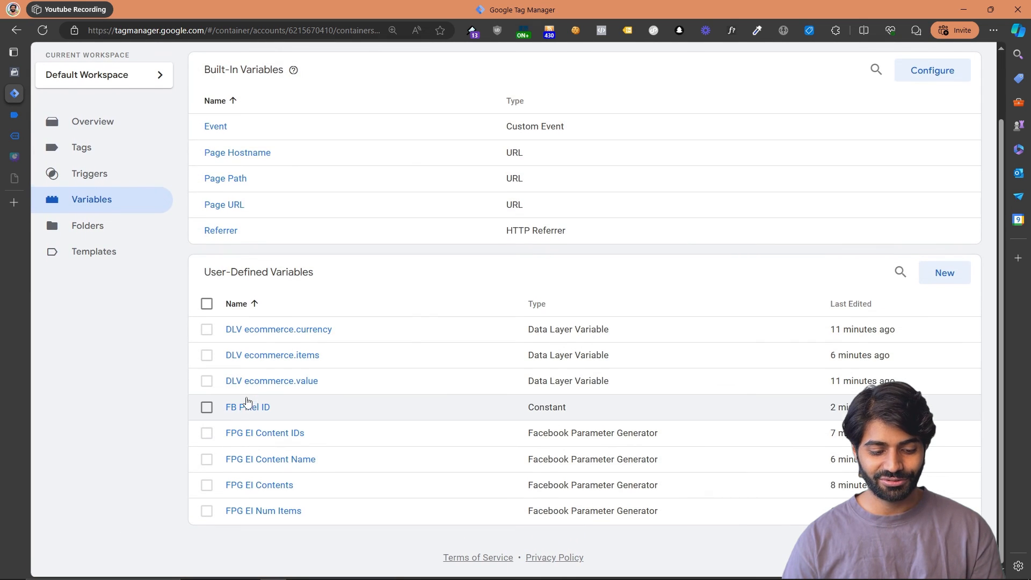
pyautogui.click(248, 406)
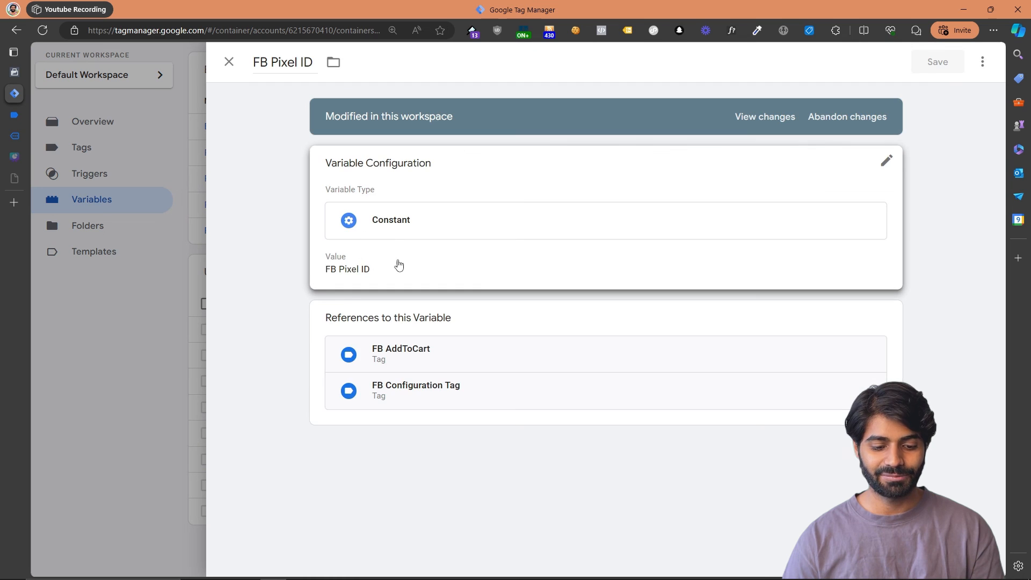
pyautogui.click(398, 267)
pyautogui.doubleClick(384, 284)
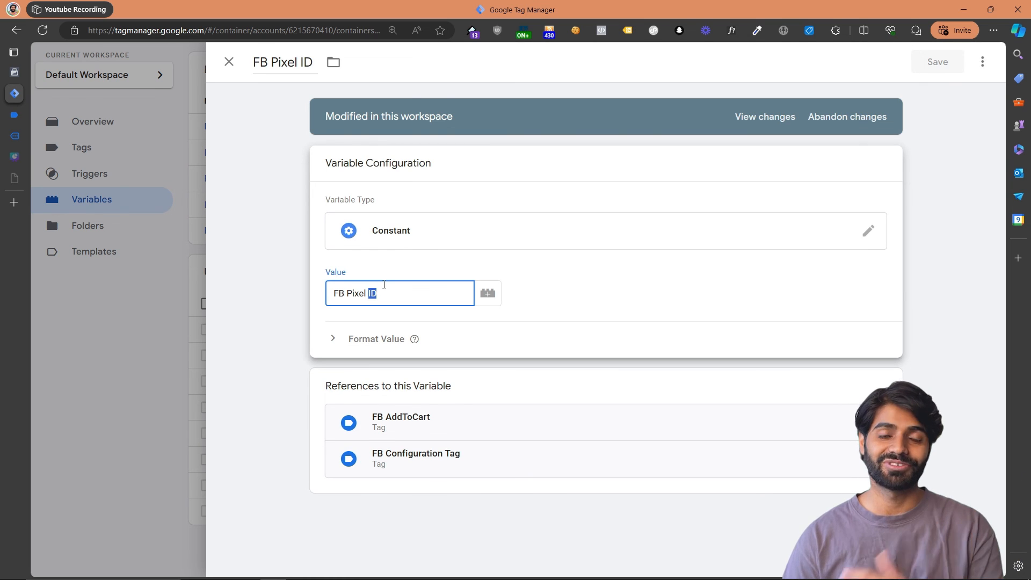